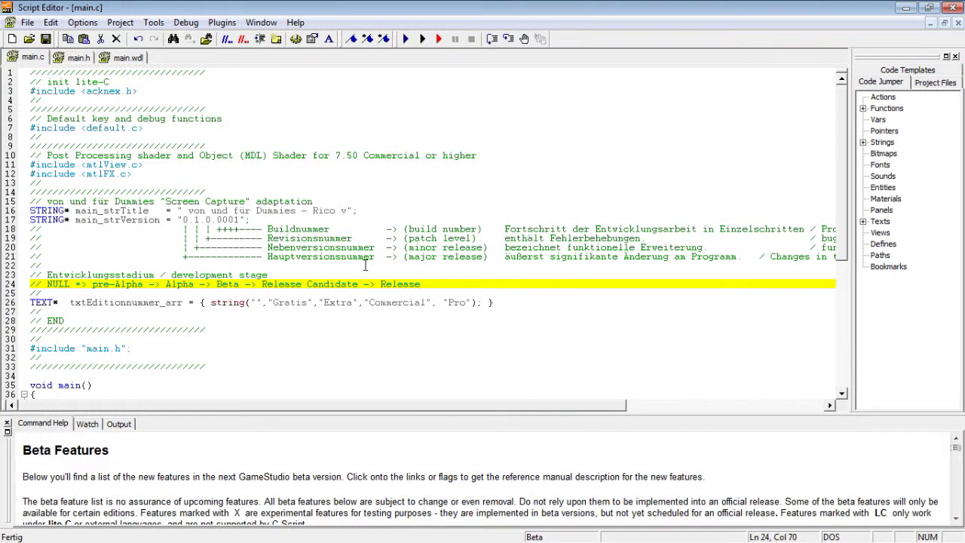
Open main.c and then main.h from the rico work folder in the Script Editor.
left_click(335, 264)
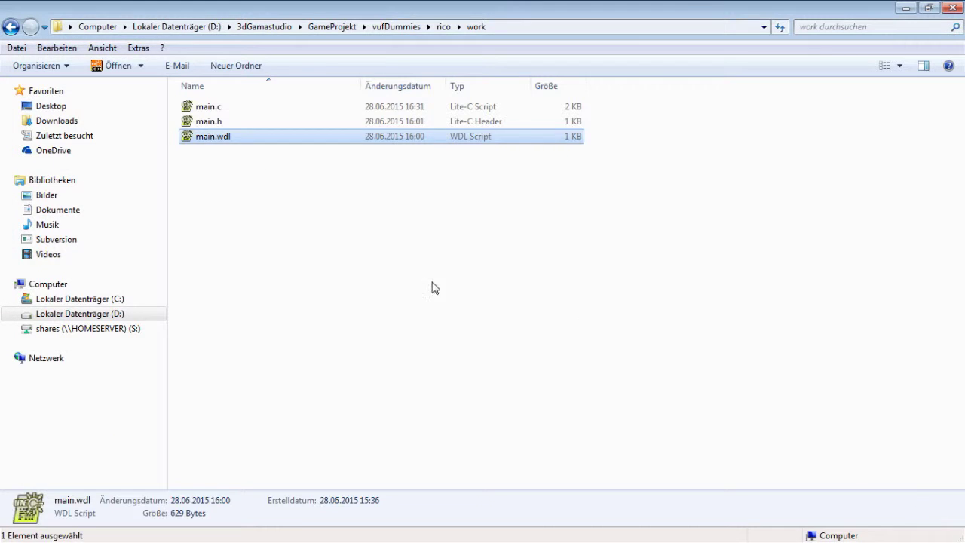
left_click(433, 285)
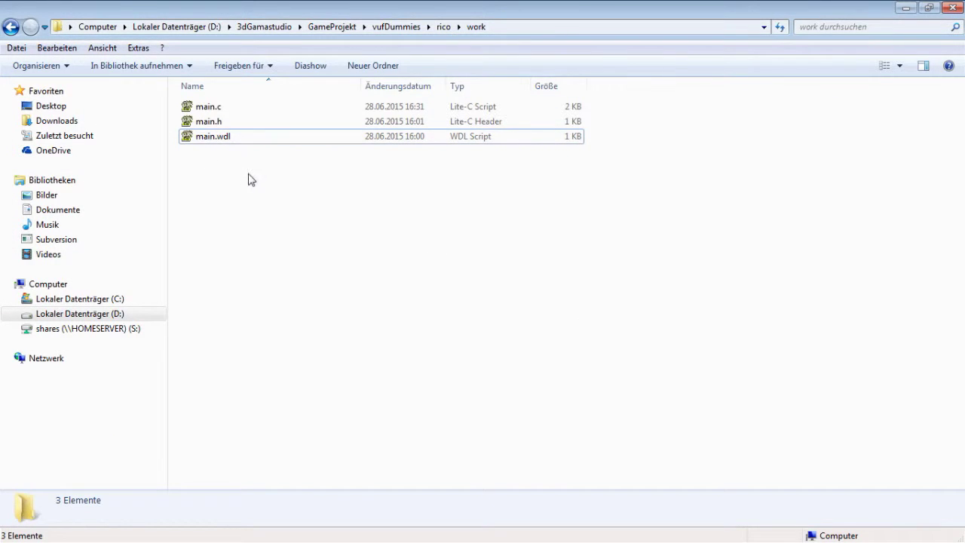
double_click(217, 107)
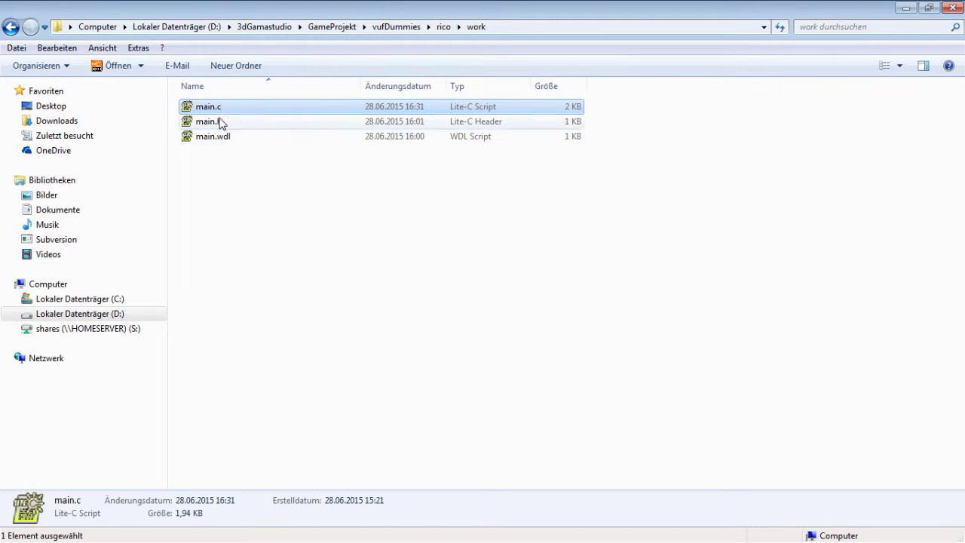
left_click(221, 123)
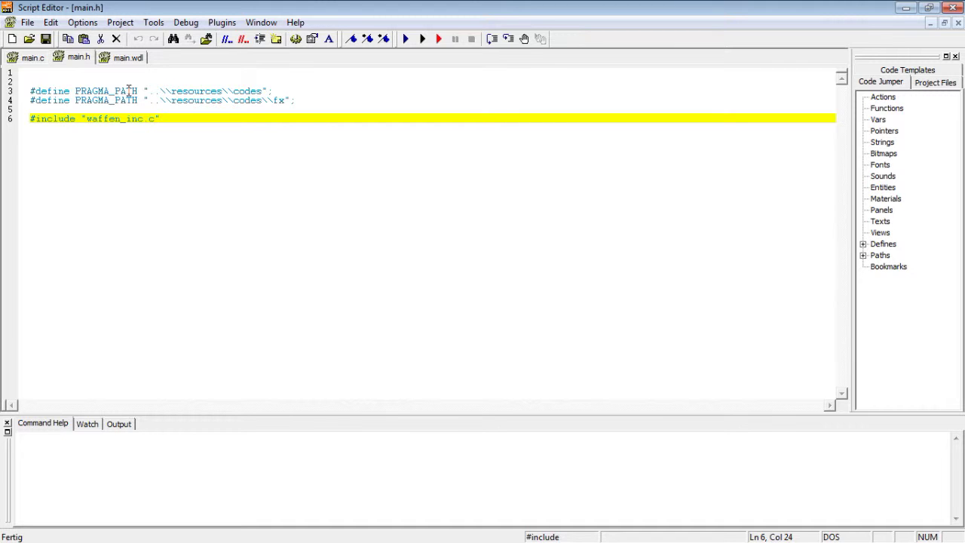
Paste the comment header at line 1 of main.wdl and delete 'Skript-Syntax's and' from its title.
left_click(128, 58)
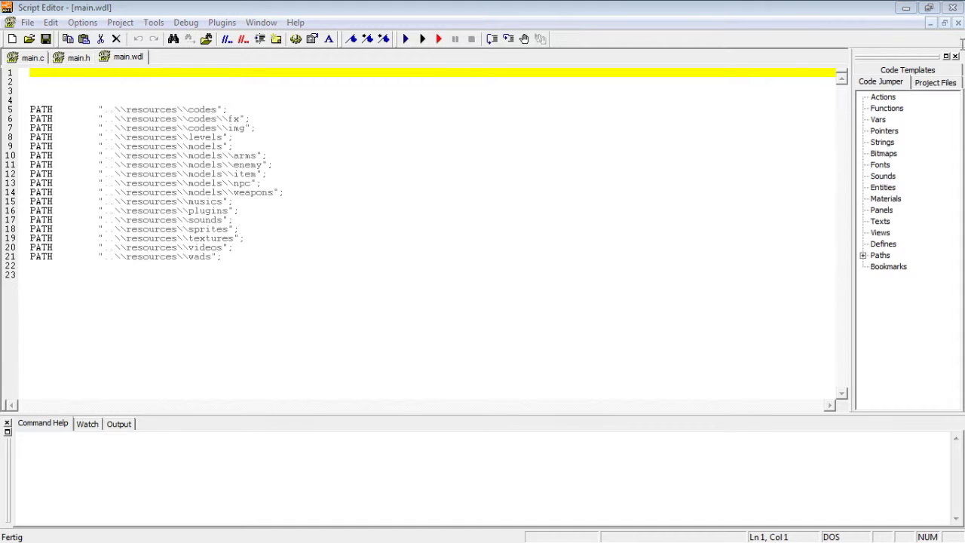
left_click(68, 72)
key("ctrl+v")
key("Up")
key("End")
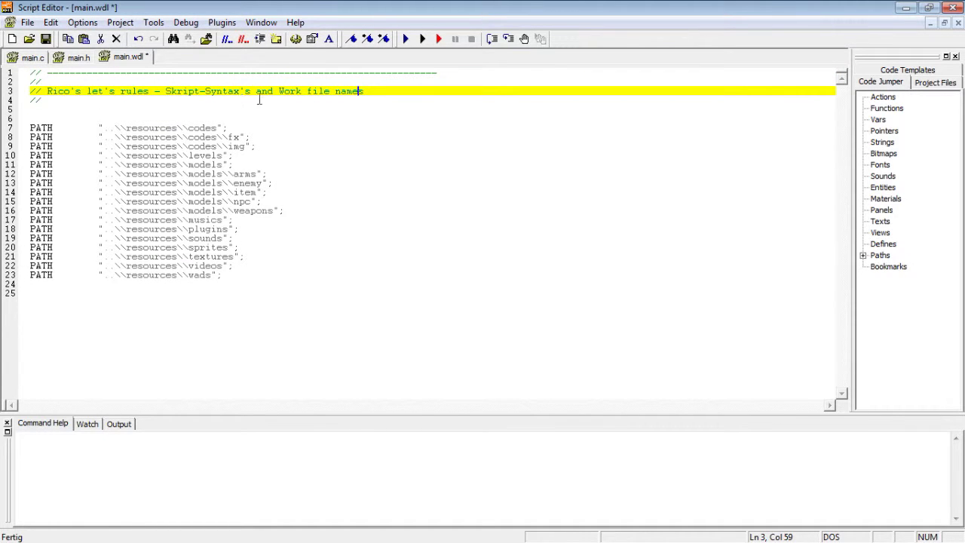
left_click(276, 90)
left_click_drag(276, 91, 166, 91)
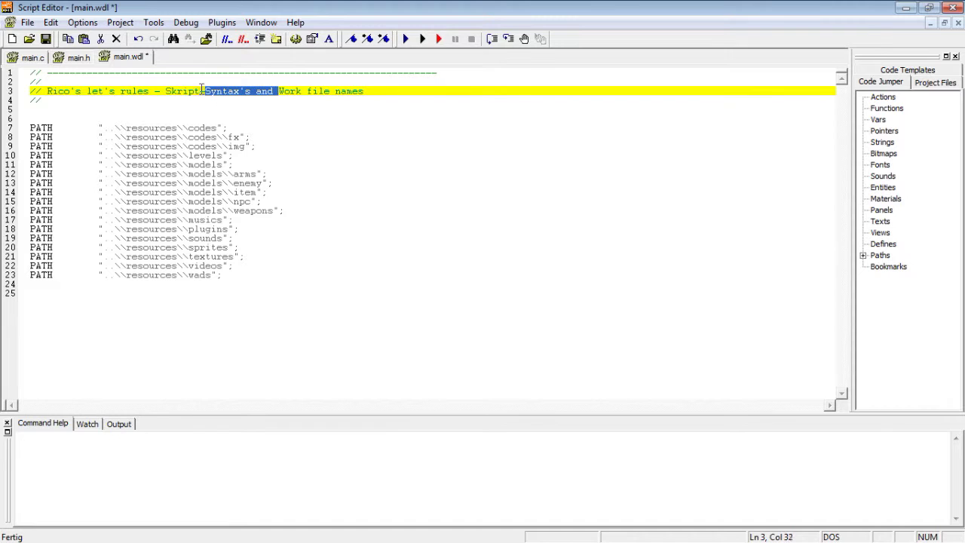
key("Delete")
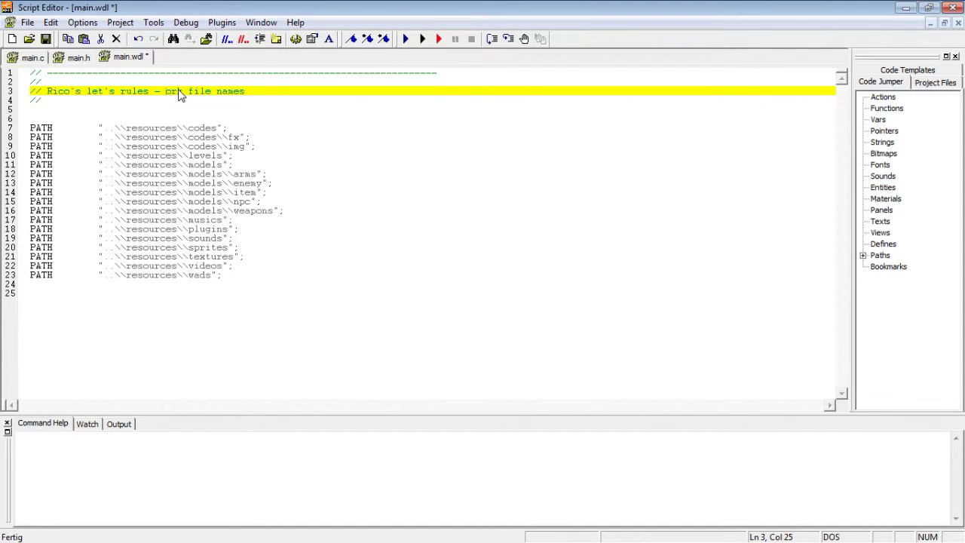
Fix the title to read 'Work file names', add another // line and a blank line, then save.
type("Work")
key("Down")
key("Down")
key("BackSpace")
key("Down")
key("Up")
key("shift+Right")
key("shift+Right")
key("ctrl+c")
key("Down")
key("ctrl+v")
key("Return")
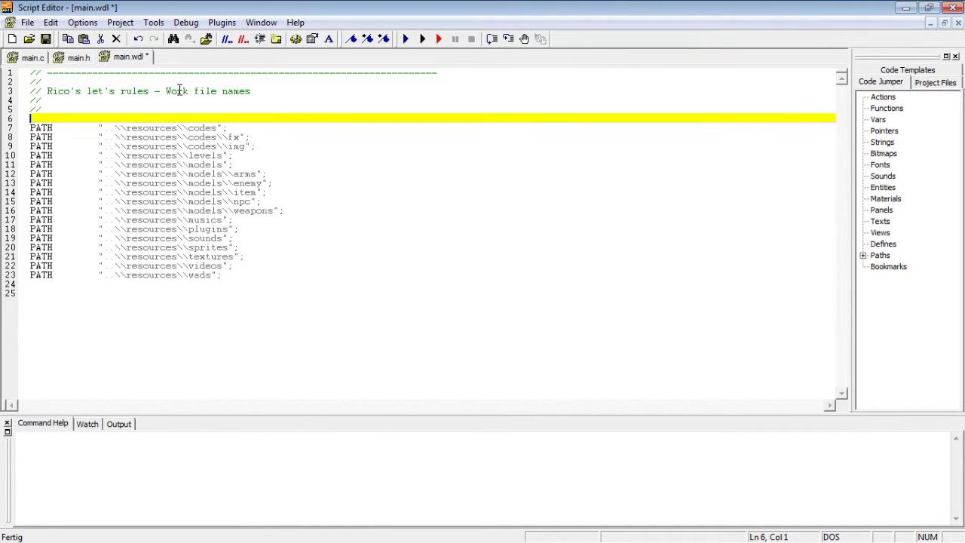
key("ctrl+End")
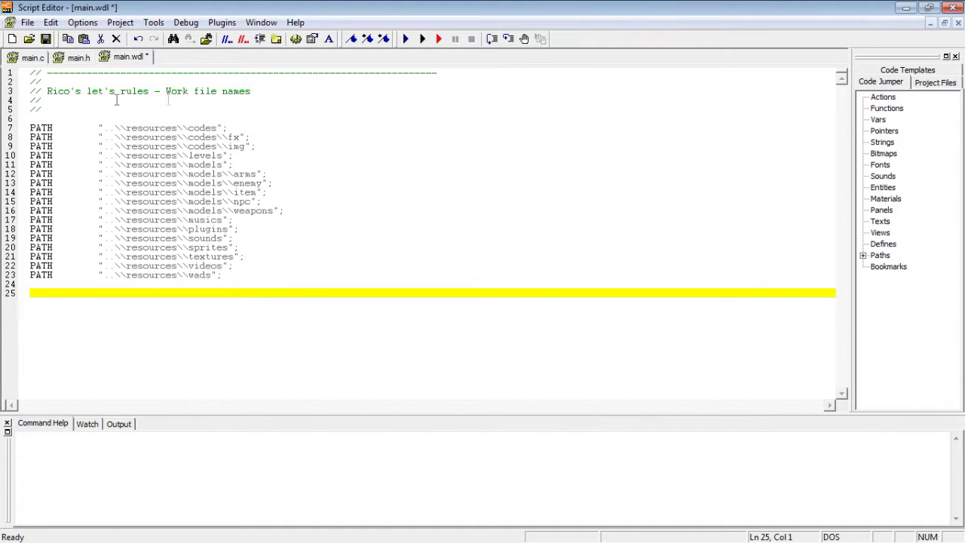
left_click(46, 39)
Paste the 'Rico's let's rules' header at the top of main.h, add a // line, and save.
left_click(78, 57)
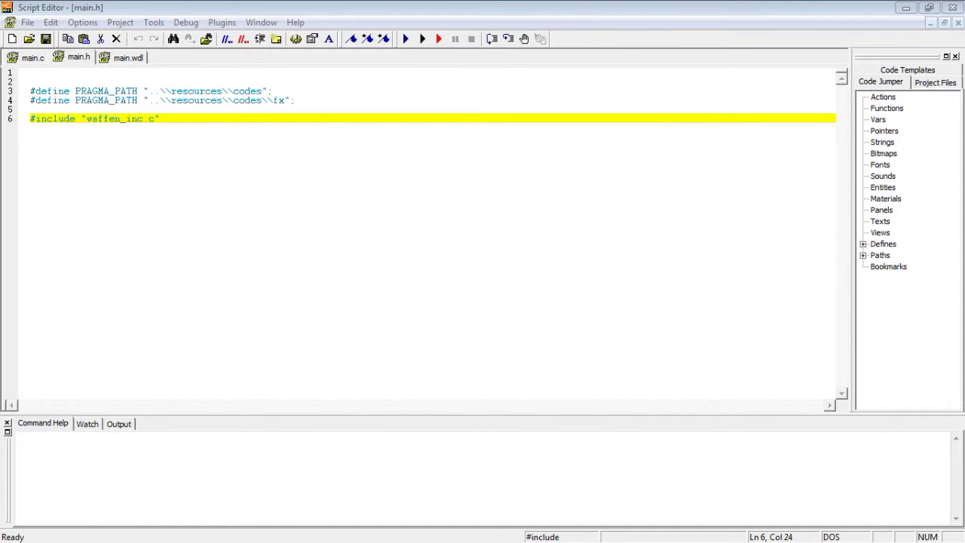
left_click(201, 75)
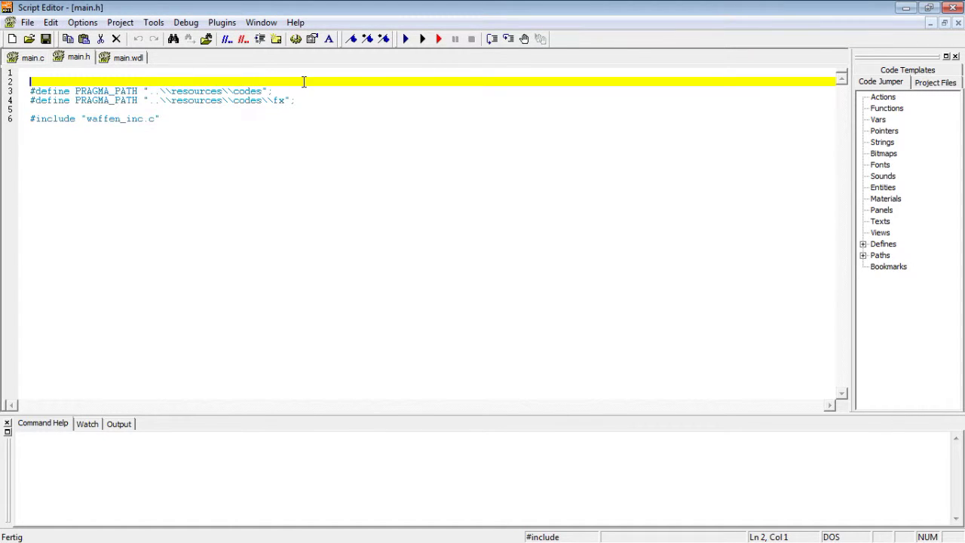
key("ctrl+v")
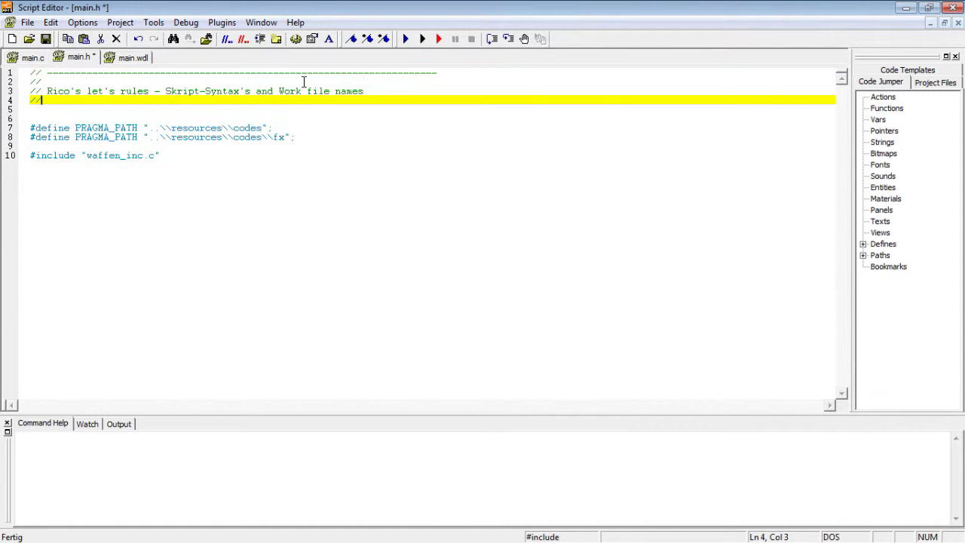
key("Return")
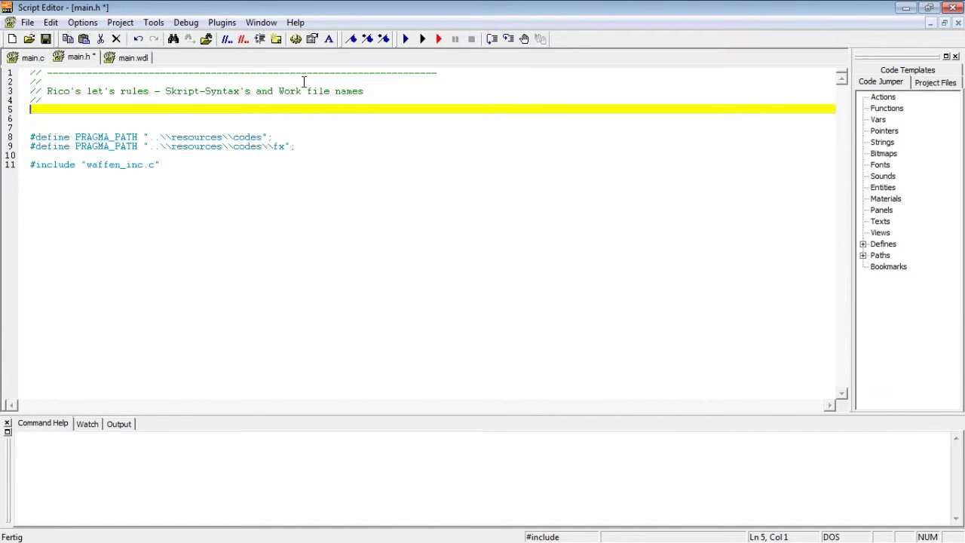
type("//")
key("Down")
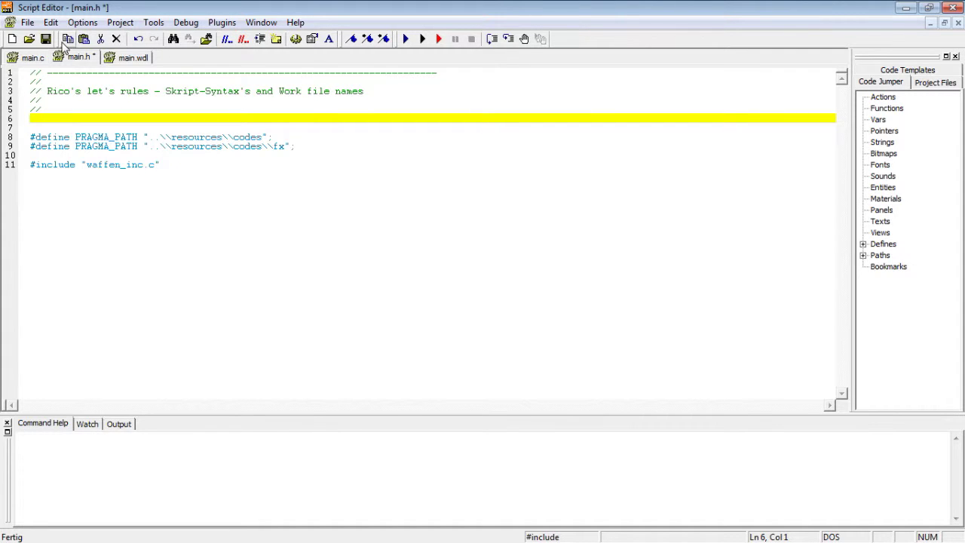
left_click(45, 39)
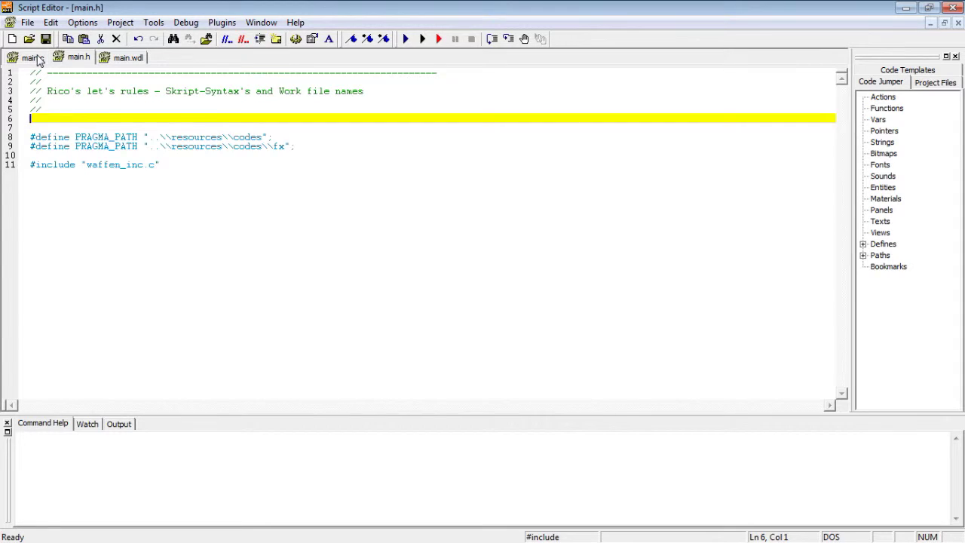
In main.c, insert a blank line after def_move(); inside main() and save the file.
left_click(33, 59)
left_click(335, 301)
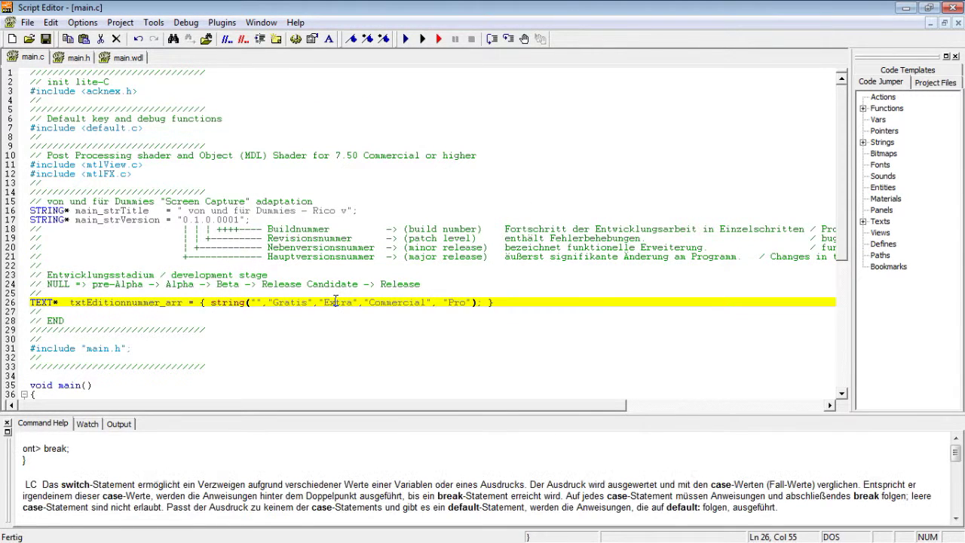
scroll(311, 297, "down", 2)
scroll(310, 296, "down", 2)
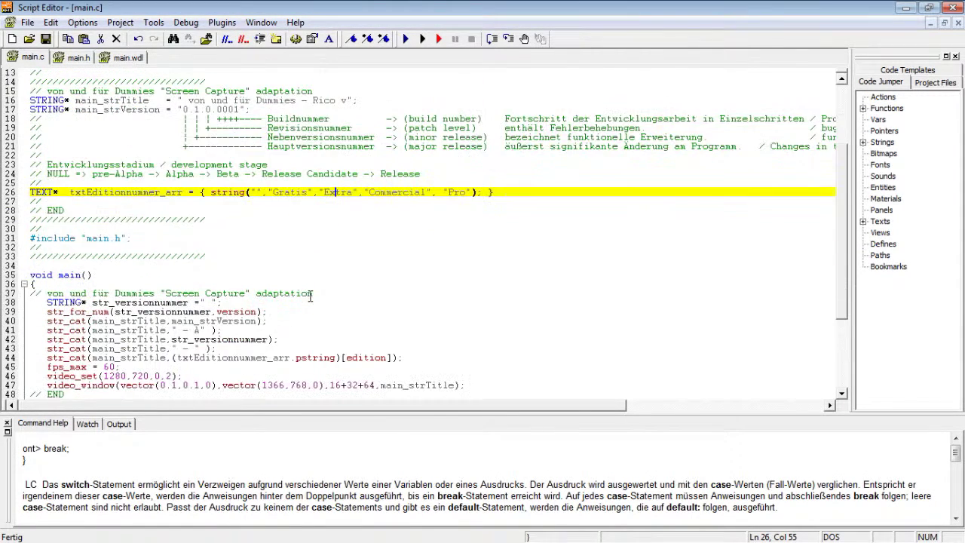
left_click(352, 268)
scroll(352, 268, "down", 1)
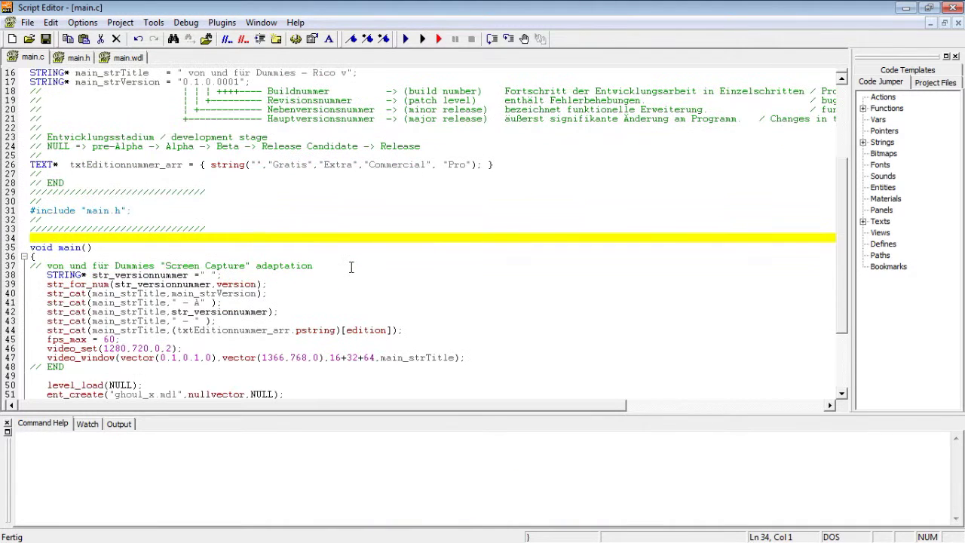
left_click(147, 212)
left_click(343, 248)
scroll(369, 251, "down", 2)
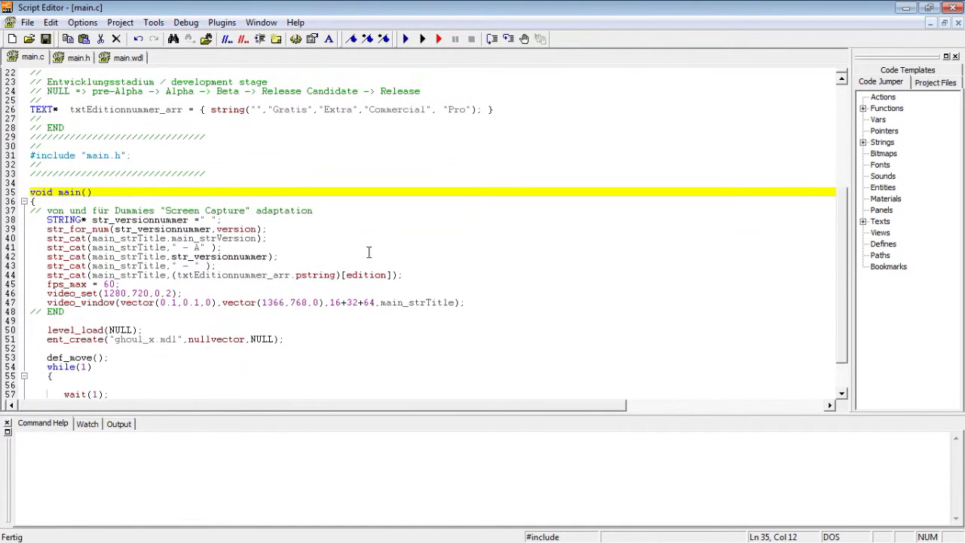
scroll(368, 252, "down", 1)
scroll(370, 256, "down", 2)
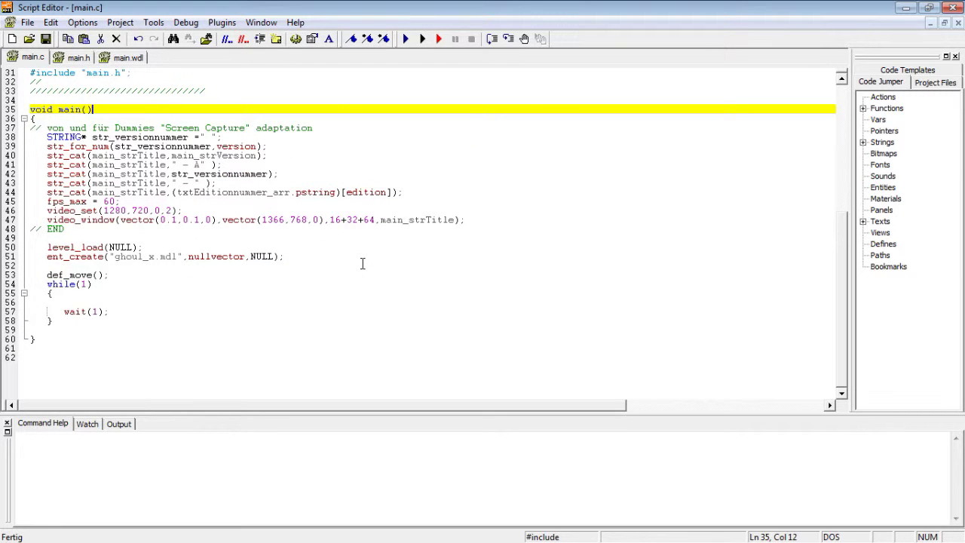
left_click(176, 275)
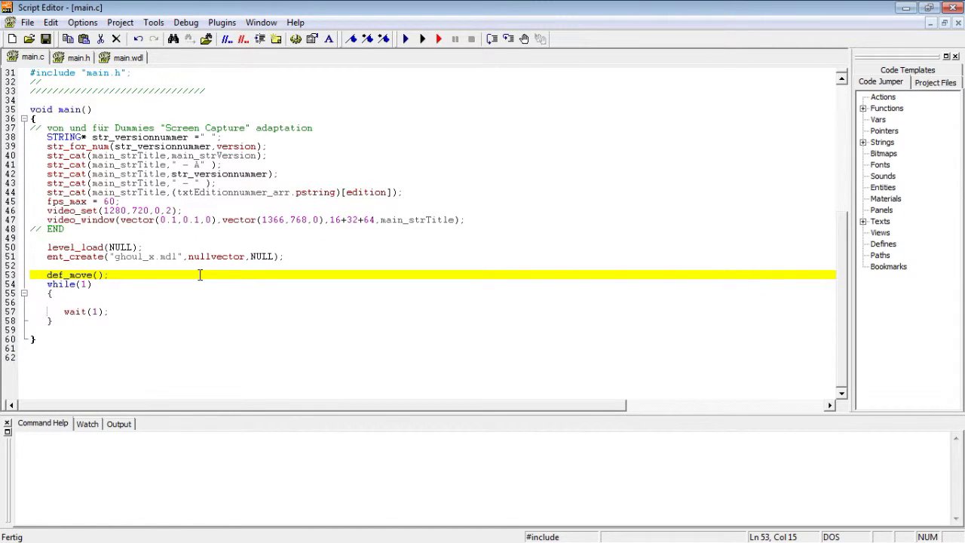
key("Return")
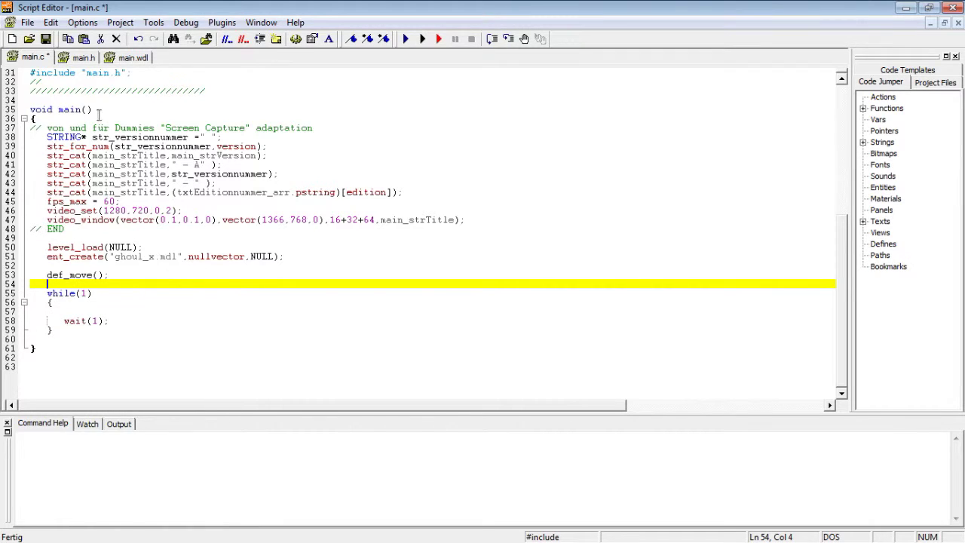
left_click(45, 38)
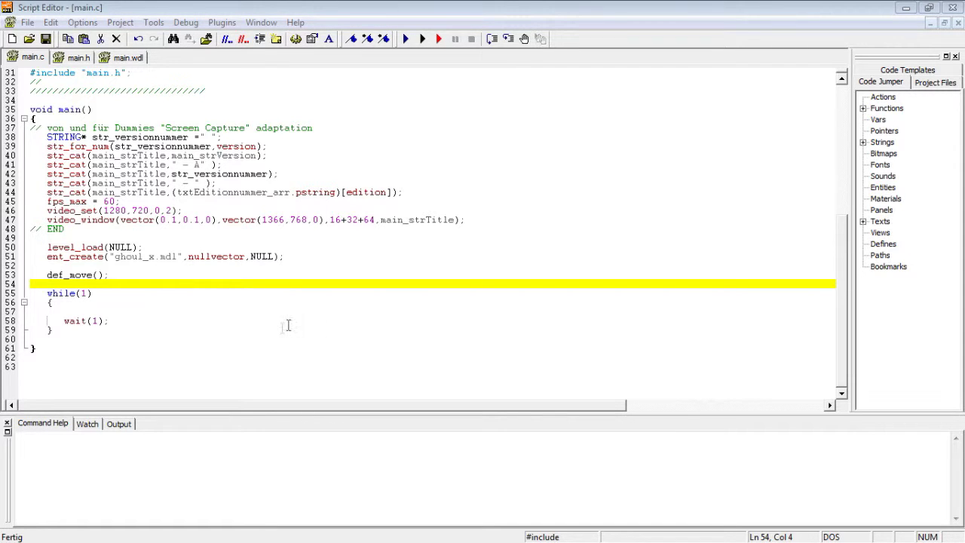
Browse the code around line 60 near the end of main().
left_click(222, 339)
scroll(181, 315, "up", 7)
scroll(181, 315, "up", 2)
scroll(181, 315, "down", 1)
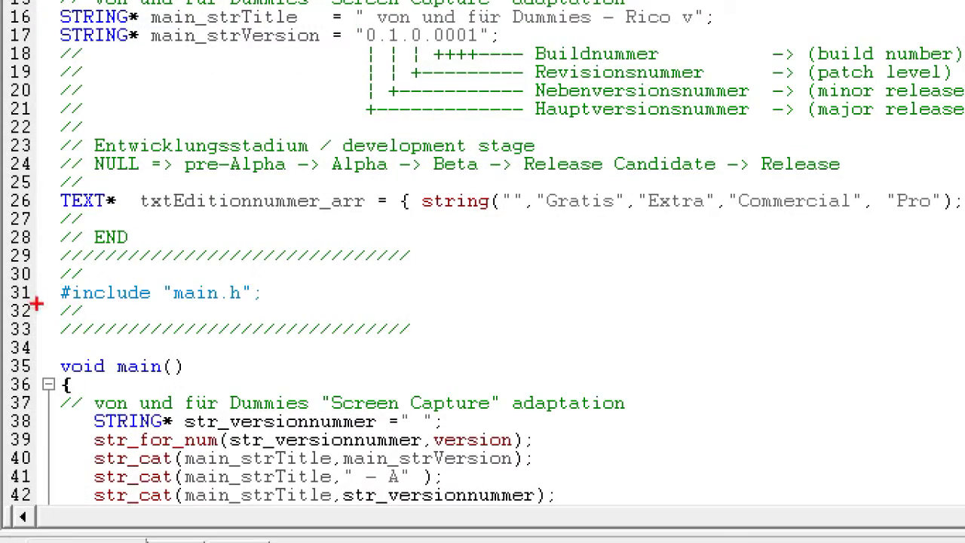
Look through main.wdl and main.h, then return to editing main.c.
left_click_drag(36, 304, 31, 309)
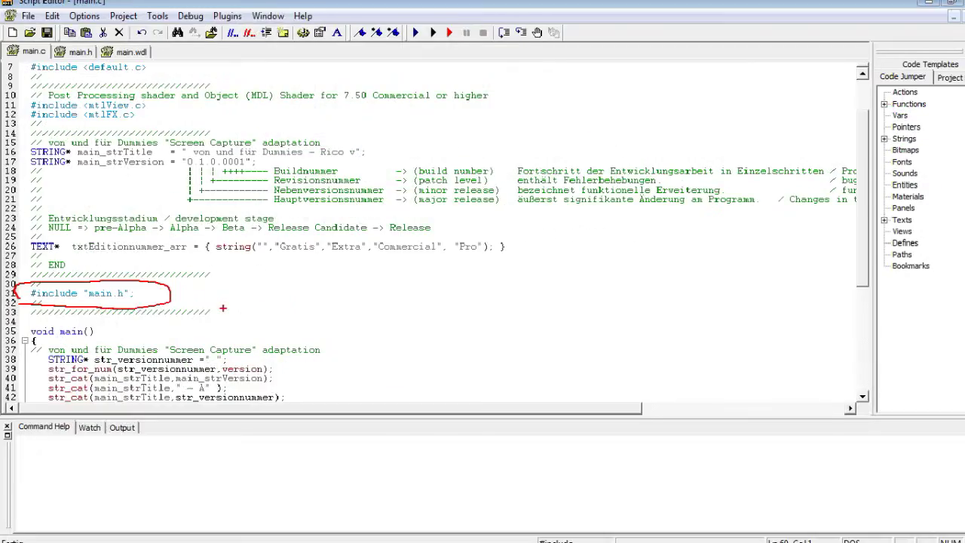
left_click(94, 62)
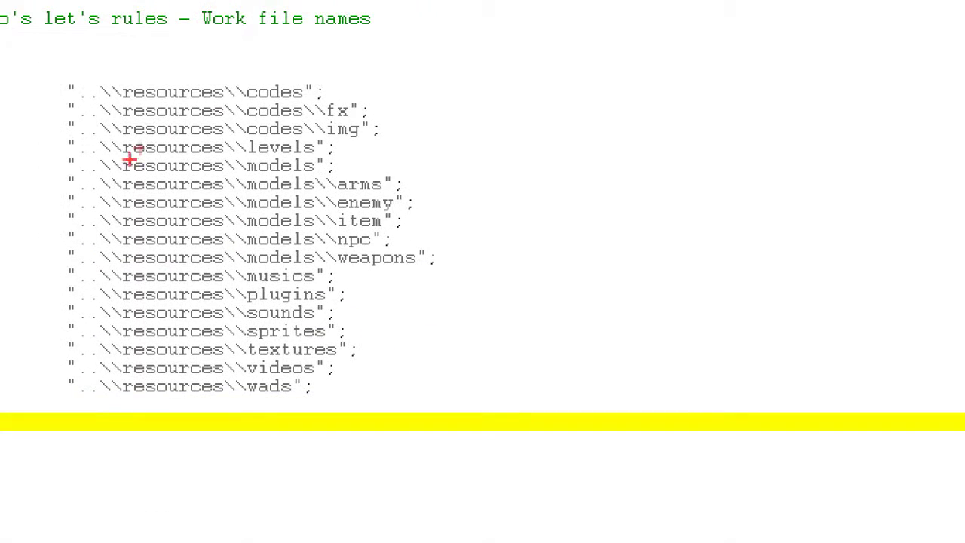
mouse_move(327, 52)
left_mouse_down()
mouse_move(347, 403)
mouse_move(71, 422)
left_mouse_up()
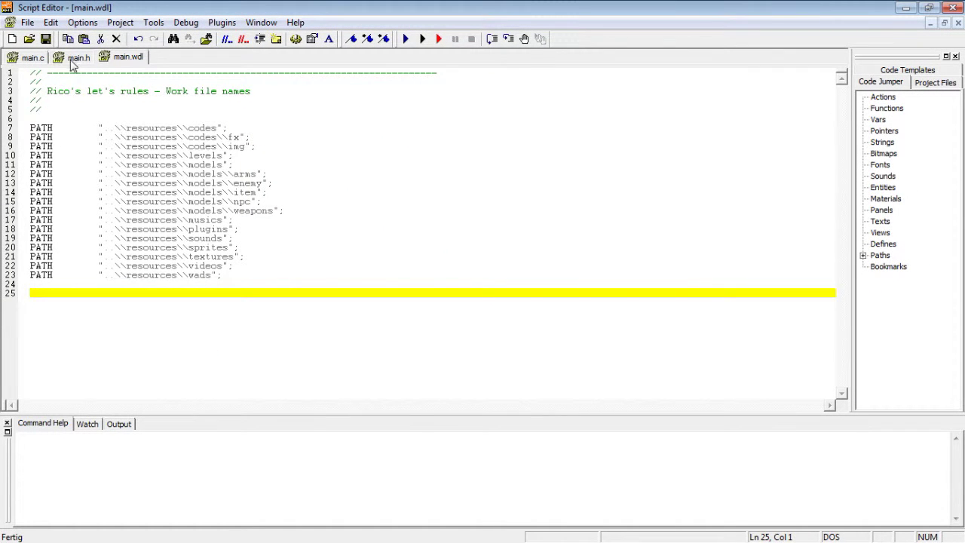
left_click(75, 59)
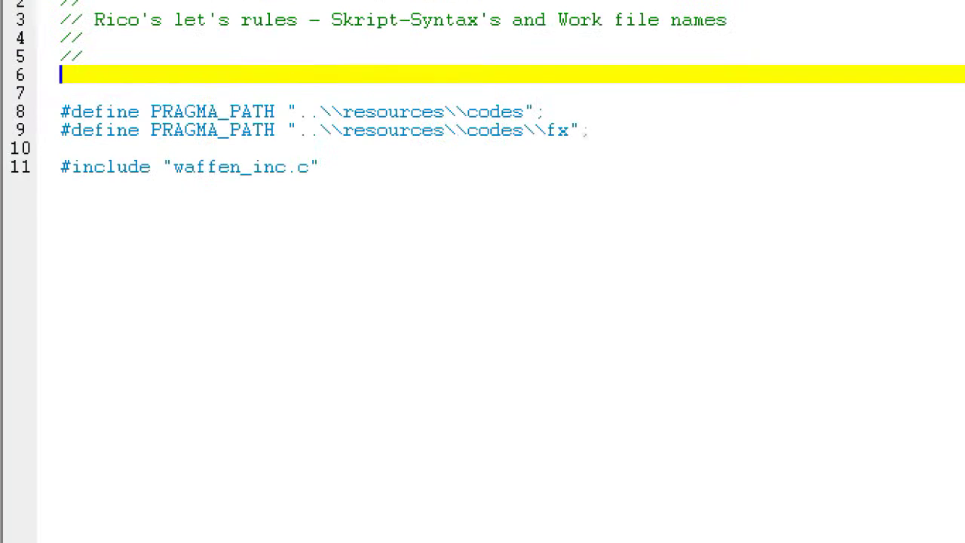
mouse_move(61, 186)
left_mouse_down()
mouse_move(614, 181)
mouse_move(39, 69)
left_mouse_up()
key("Escape")
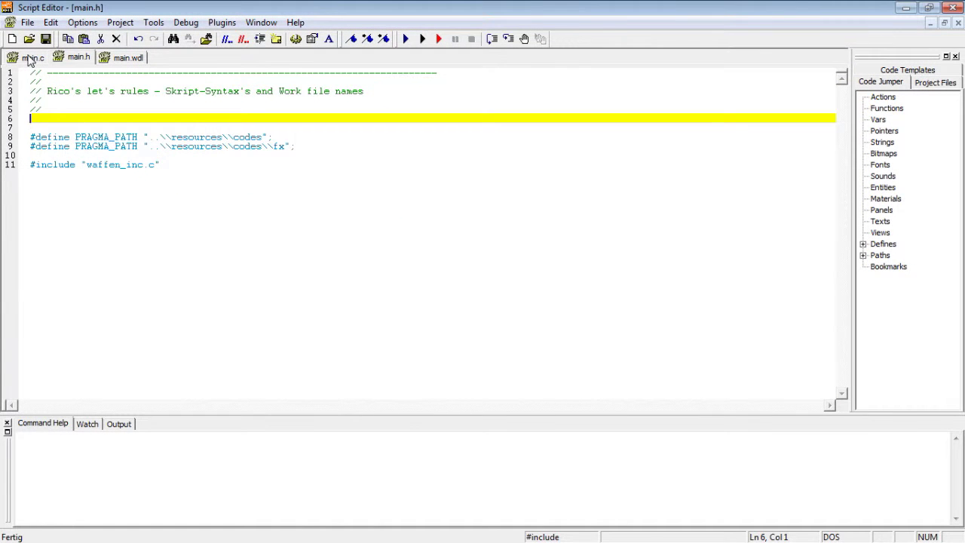
left_click(32, 58)
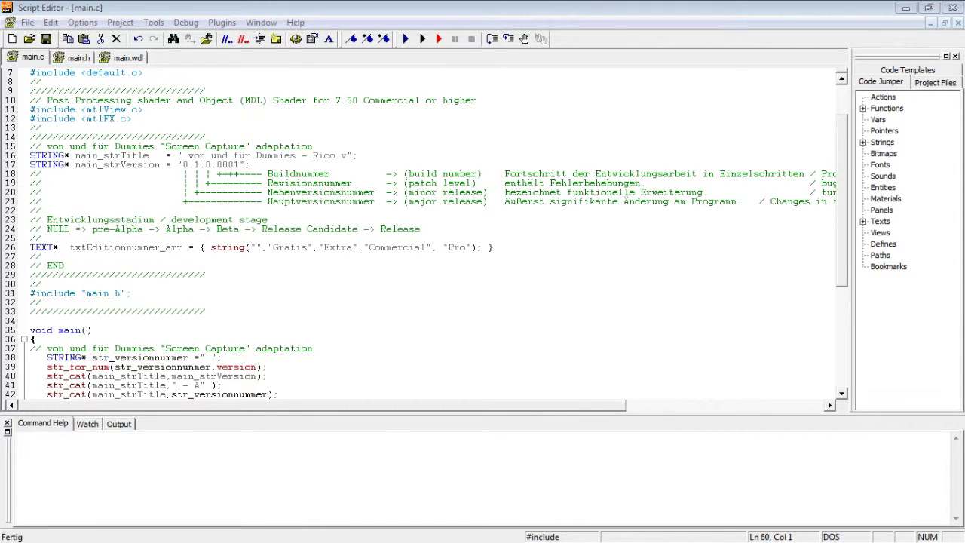
left_click(266, 256)
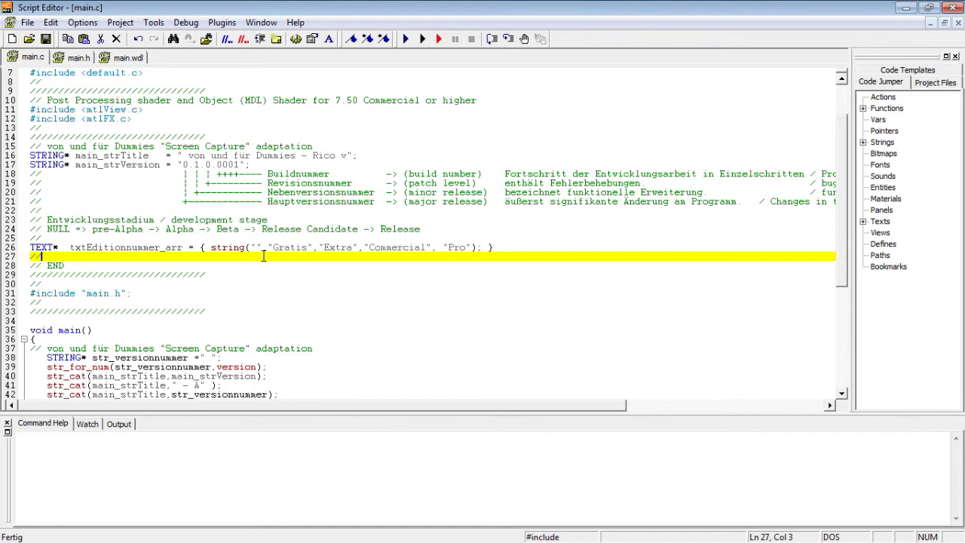
scroll(263, 257, "up", 1)
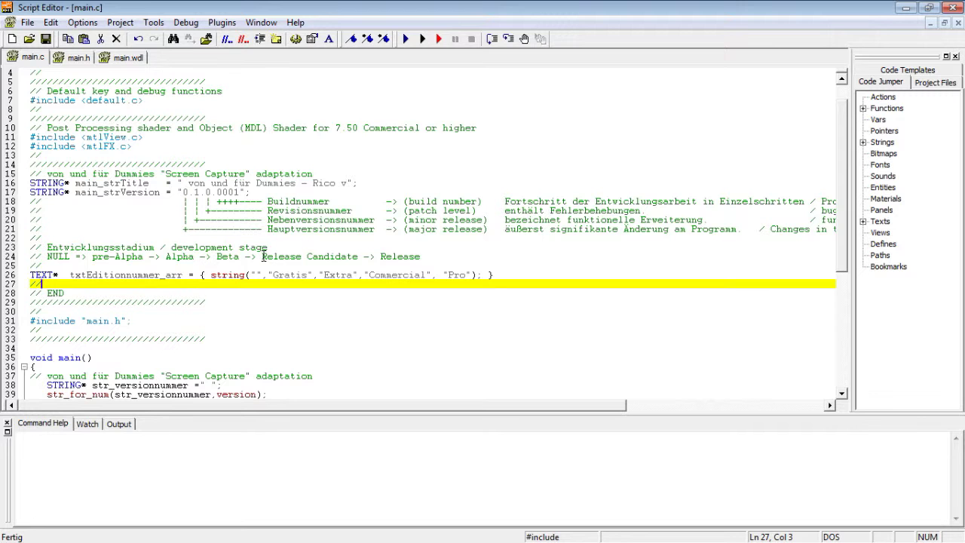
scroll(264, 256, "up", 1)
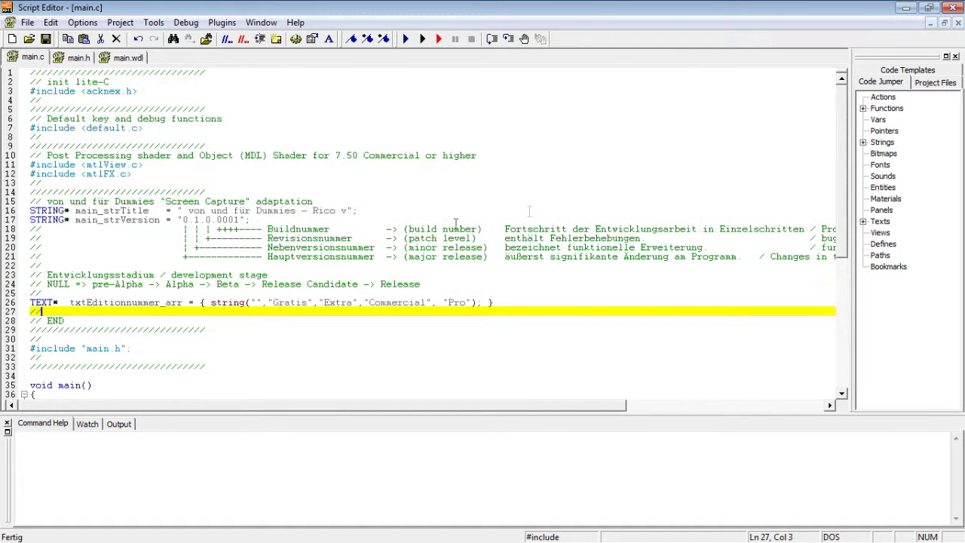
scroll(205, 155, "down", 7)
scroll(205, 155, "down", 6)
scroll(205, 156, "up", 7)
scroll(204, 158, "up", 6)
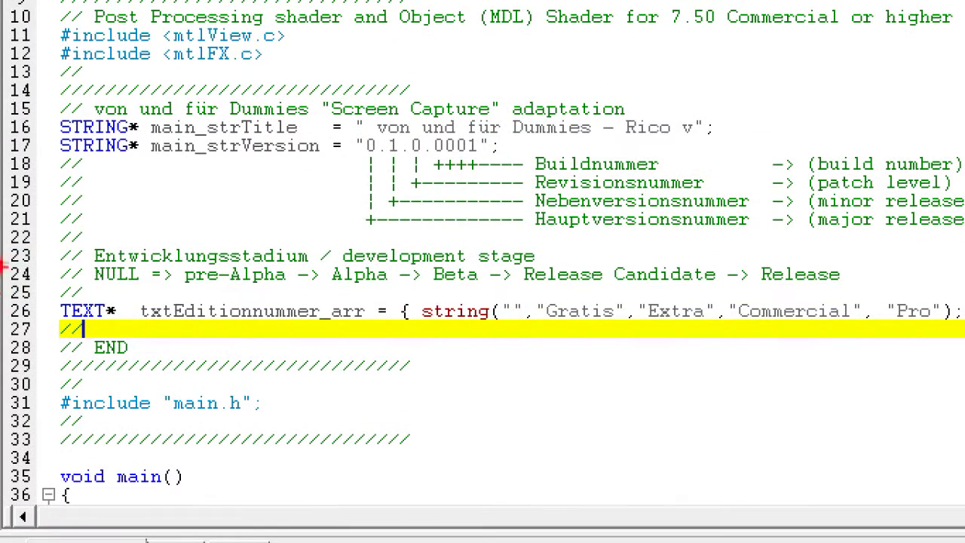
left_click_drag(34, 235, 675, 265)
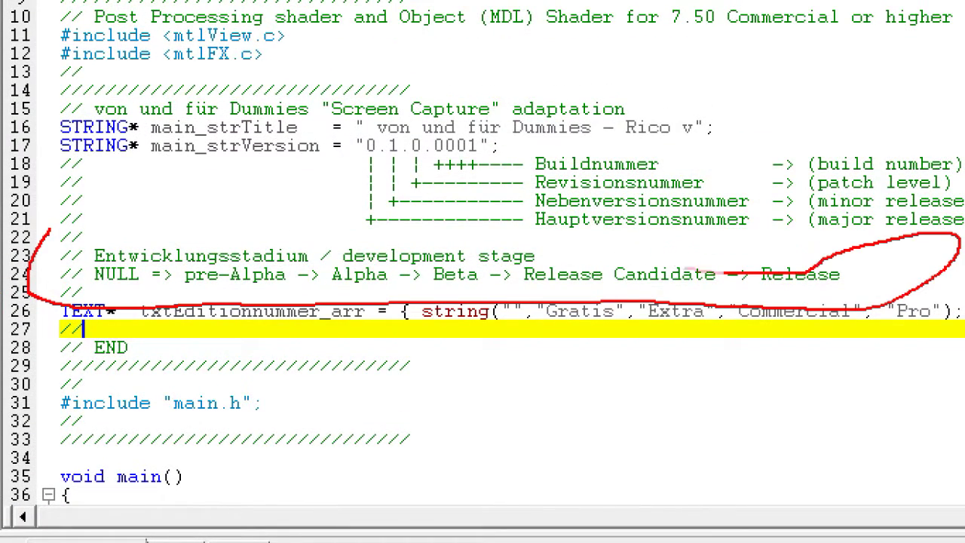
left_click_drag(334, 156, 841, 247)
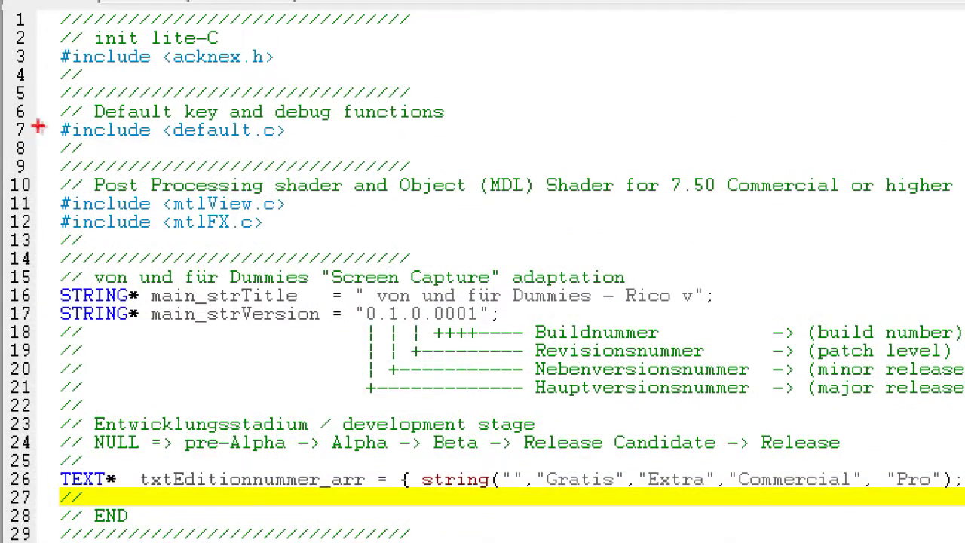
left_click_drag(438, 160, 96, 166)
mouse_move(63, 254)
left_mouse_down()
mouse_move(344, 258)
mouse_move(964, 208)
left_mouse_up()
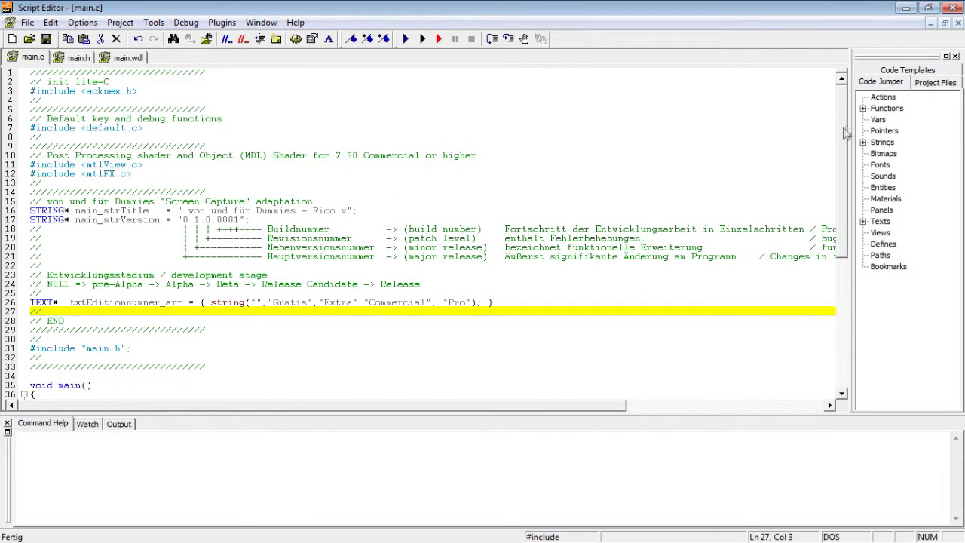
Expand Functions in the Code Jumper to show main(), marking it and the main_strTitle declaration.
left_click(864, 109)
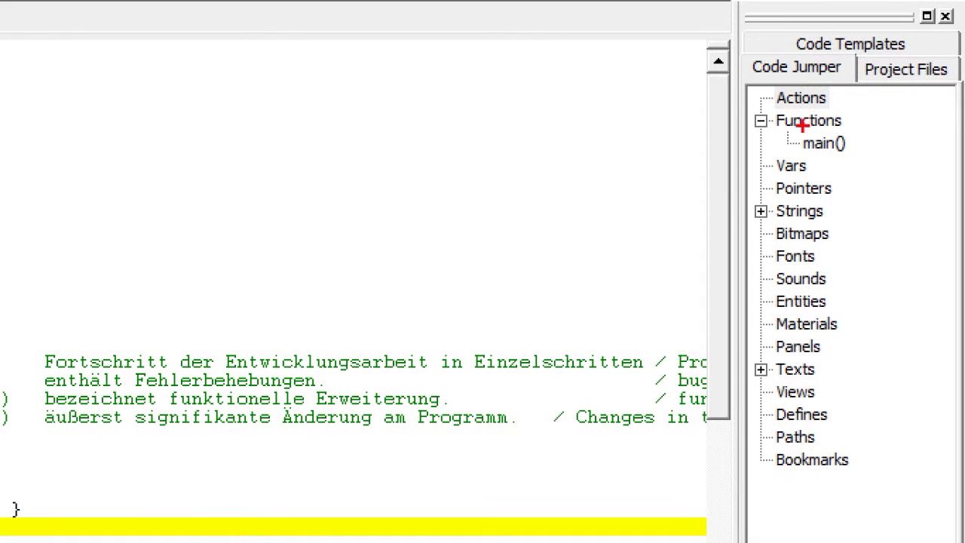
left_click_drag(856, 126, 796, 124)
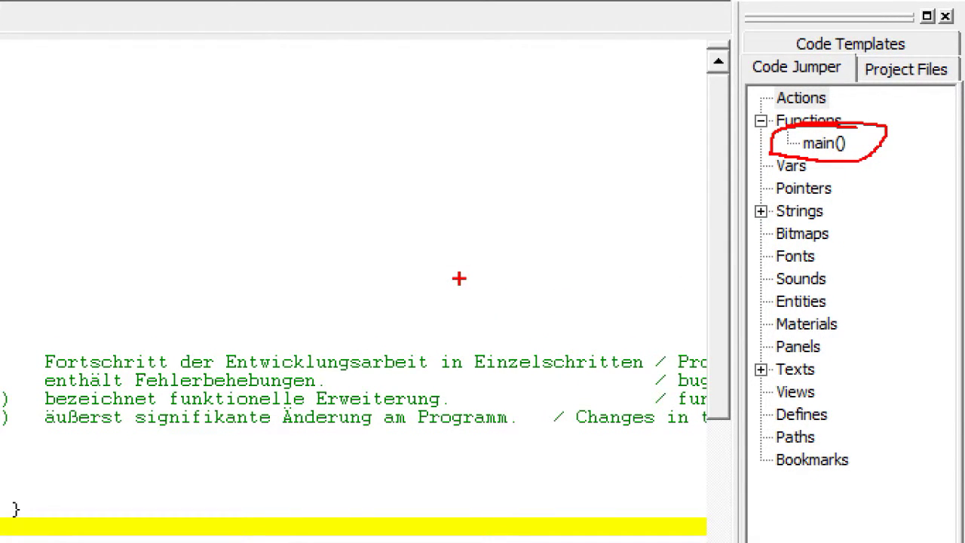
mouse_move(822, 145)
left_mouse_down()
mouse_move(836, 499)
mouse_move(821, 143)
left_mouse_up()
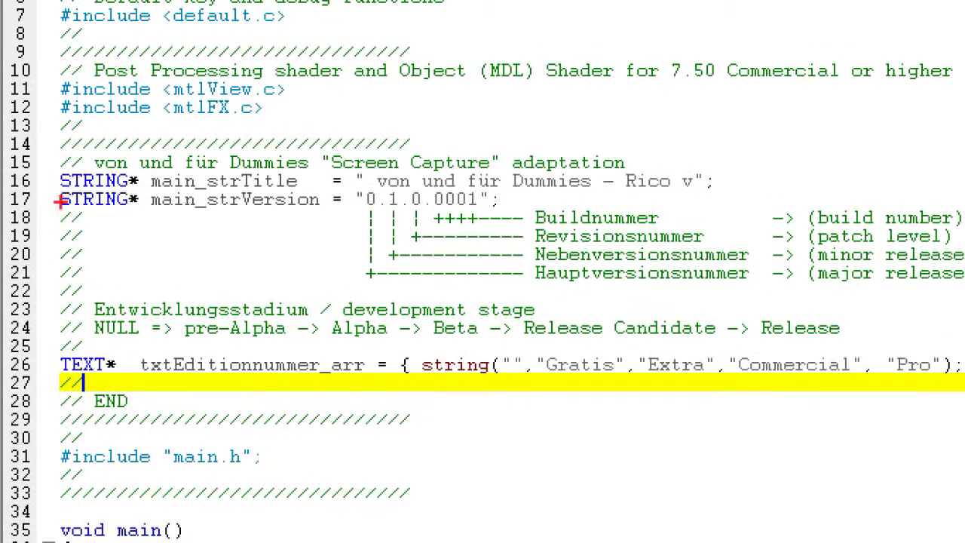
left_click_drag(81, 138, 477, 188)
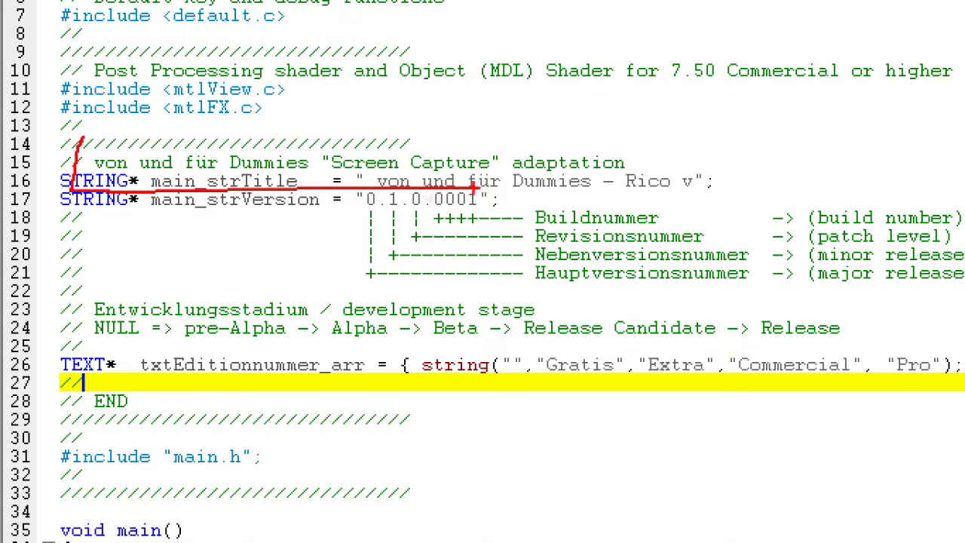
left_click_drag(59, 399, 565, 499)
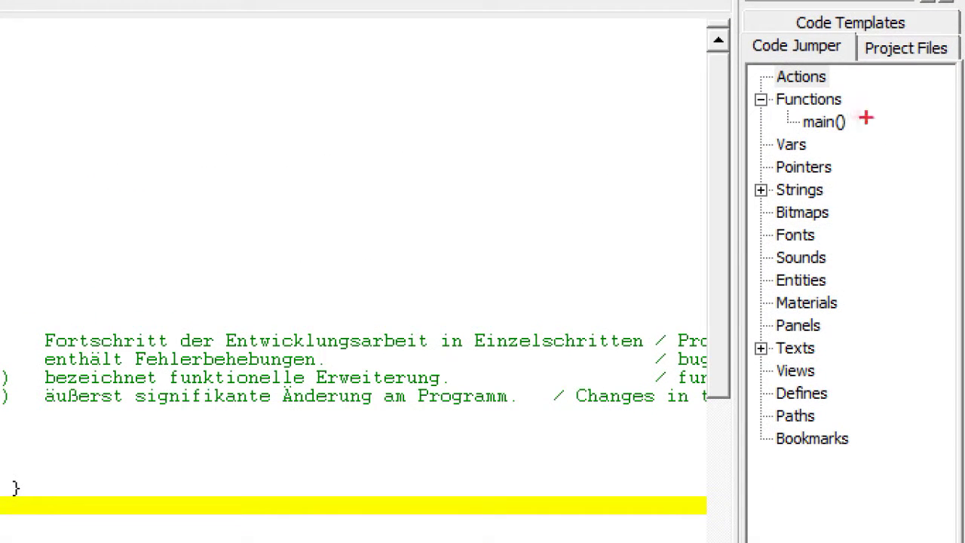
mouse_move(776, 108)
left_mouse_down()
mouse_move(843, 107)
mouse_move(826, 134)
mouse_move(826, 108)
left_mouse_up()
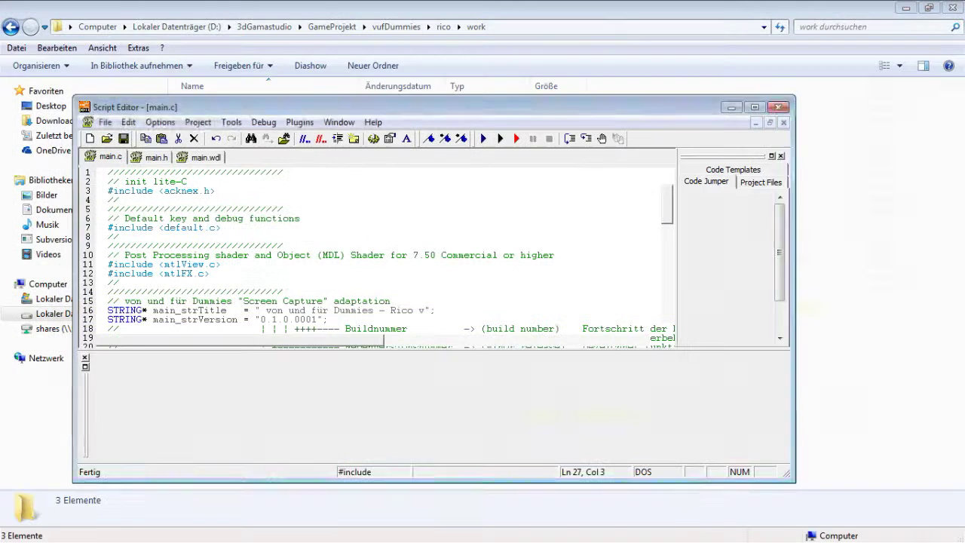
Maximize the editor and mark the pRounds, pGameOver and bmap_black declarations in Spaceship_KaBoom.c.
left_click(756, 106)
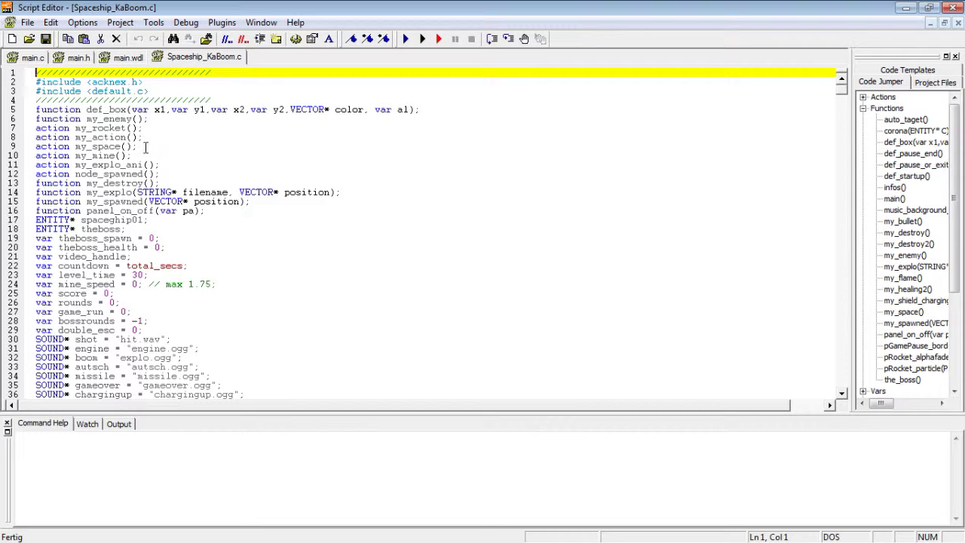
left_click_drag(842, 91, 847, 132)
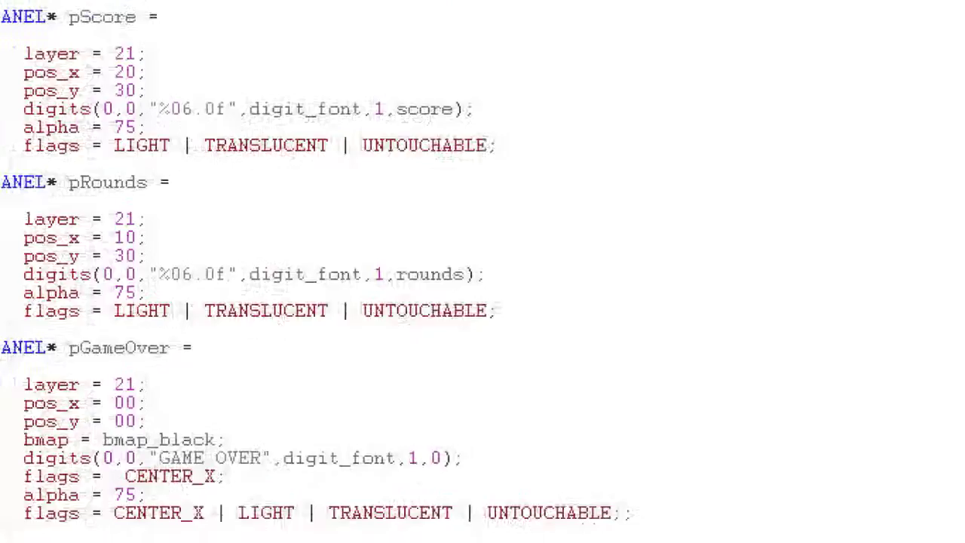
left_click_drag(114, 194, 184, 192)
left_click_drag(101, 368, 195, 367)
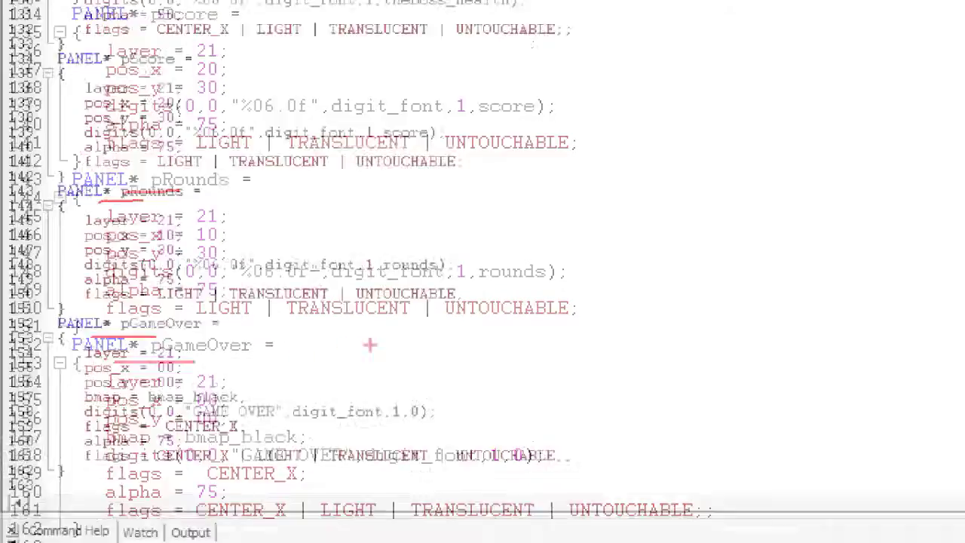
scroll(158, 252, "down", 4)
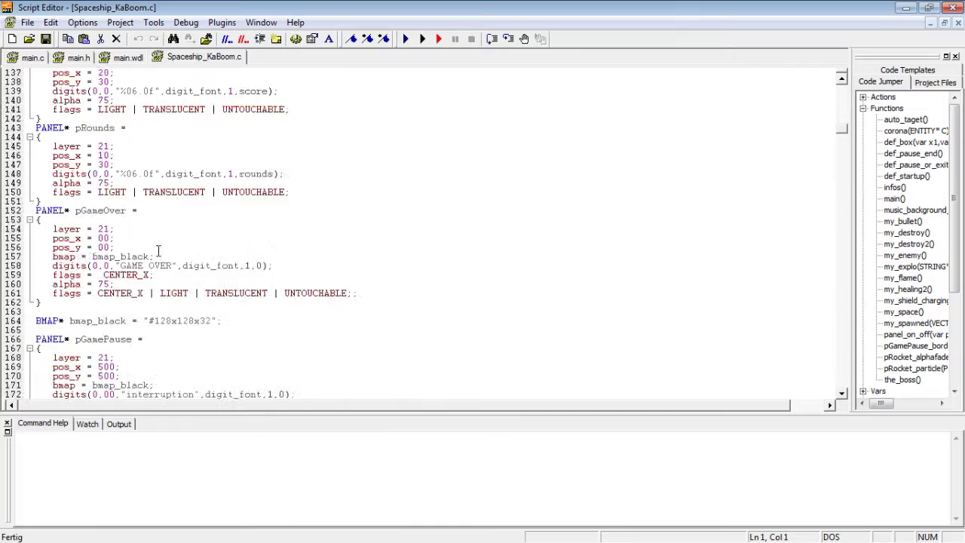
scroll(159, 252, "down", 2)
scroll(159, 251, "down", 1)
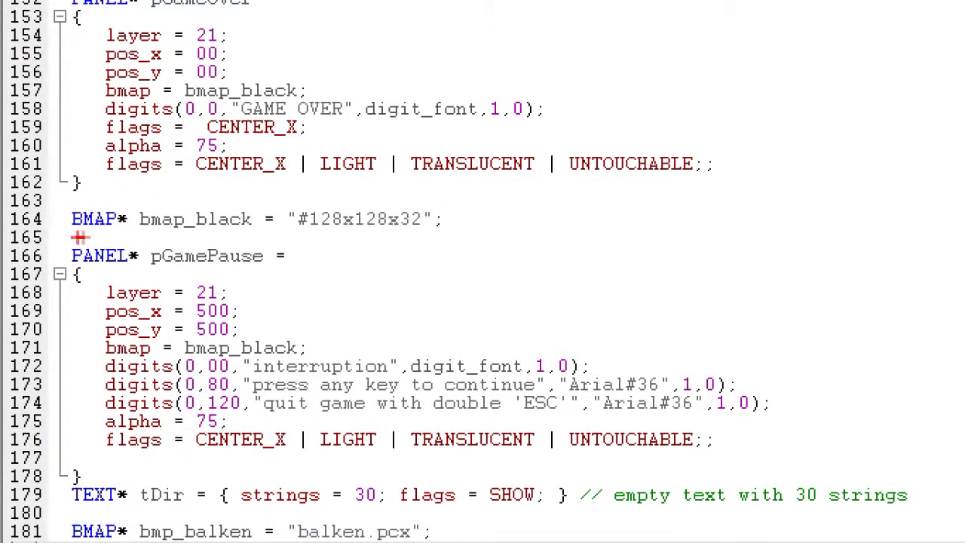
left_click_drag(35, 246, 78, 247)
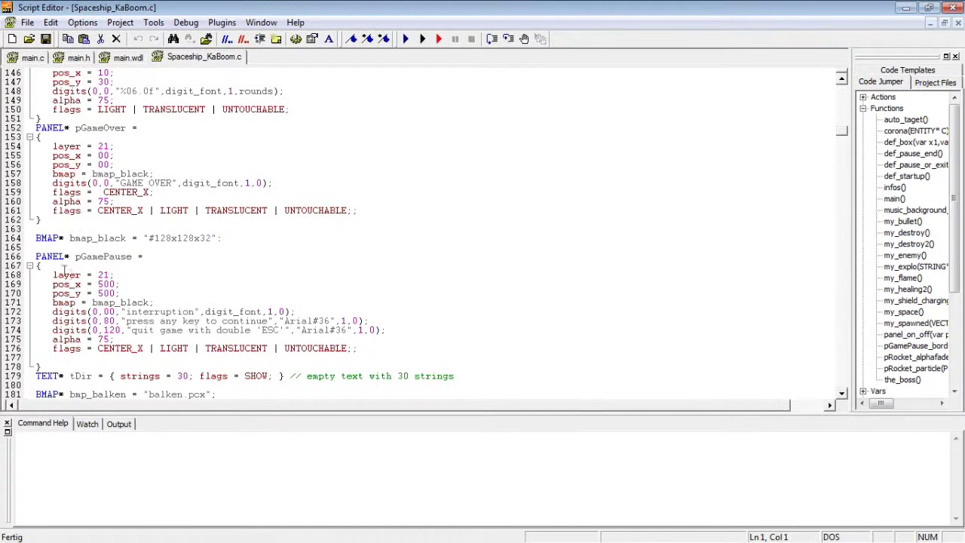
Show Command Help for pos_x on line 169 and widen the function outline to full signatures.
left_click(166, 282)
scroll(166, 283, "down", 3)
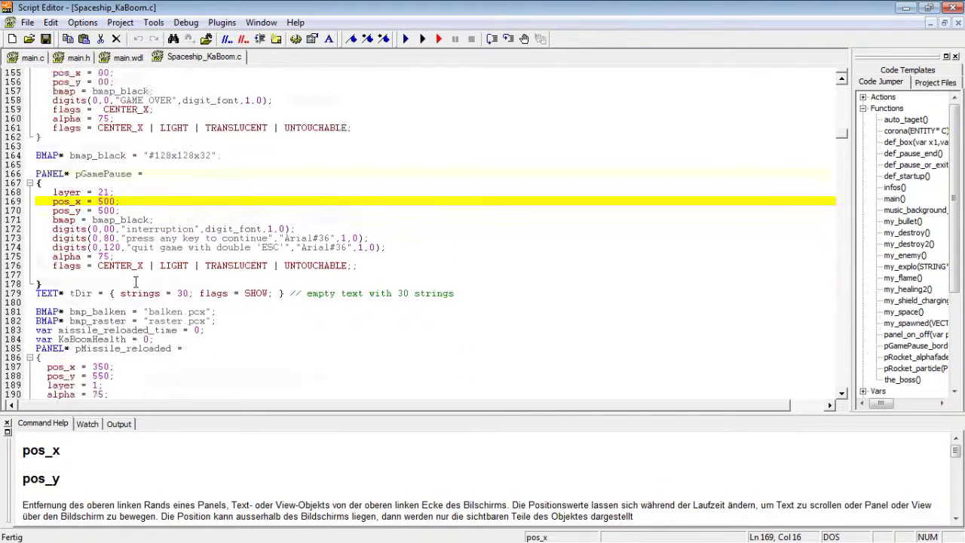
scroll(165, 283, "down", 2)
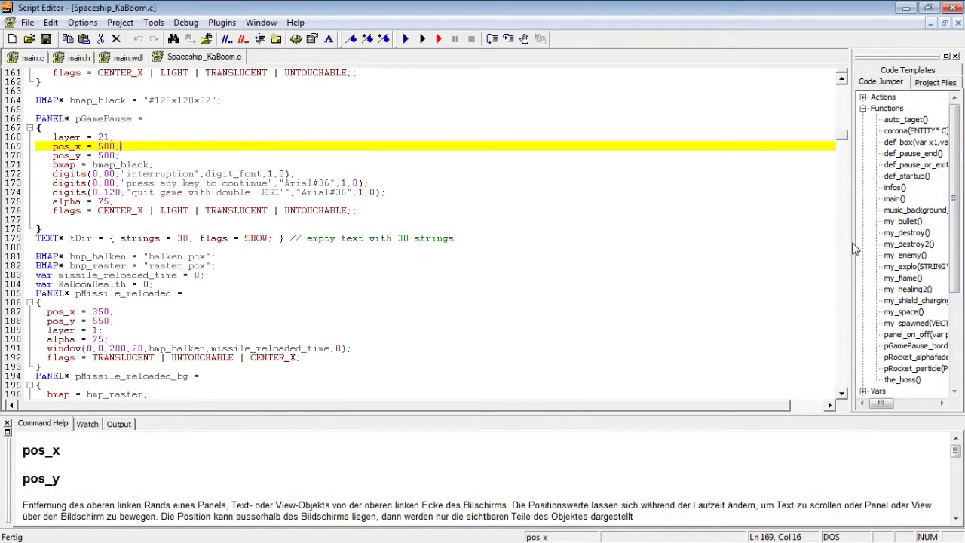
left_click_drag(852, 249, 639, 242)
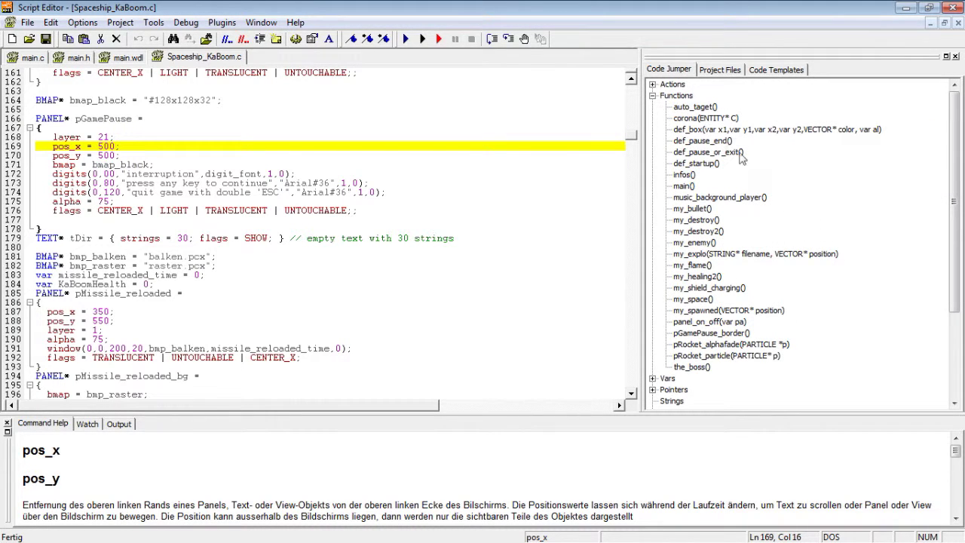
left_click(653, 85)
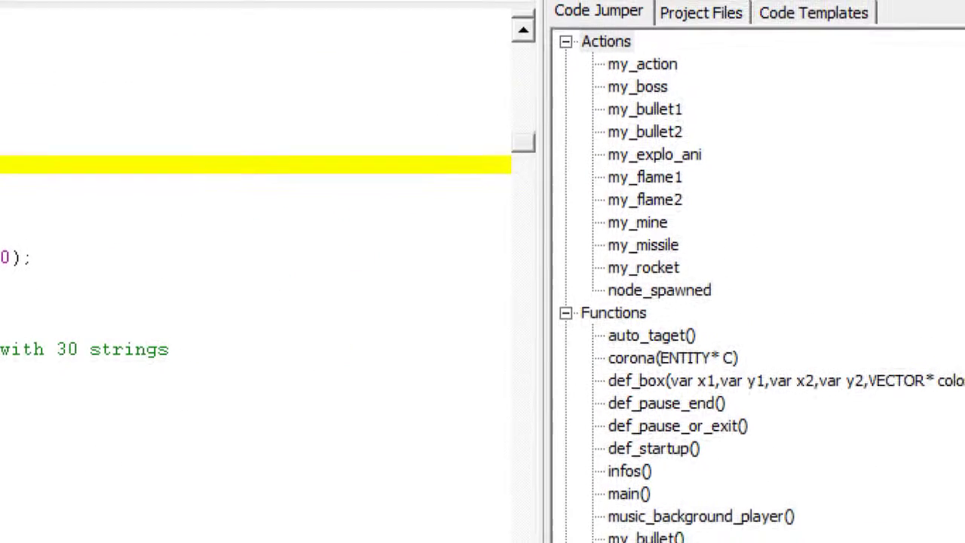
left_click_drag(608, 86, 716, 85)
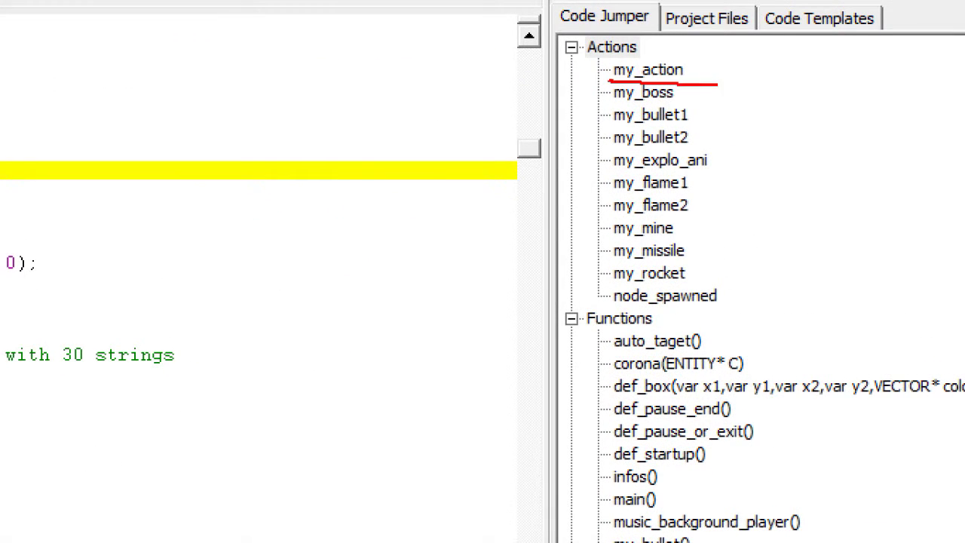
left_click_drag(596, 102, 715, 99)
left_click_drag(578, 121, 676, 119)
left_click_drag(579, 157, 743, 153)
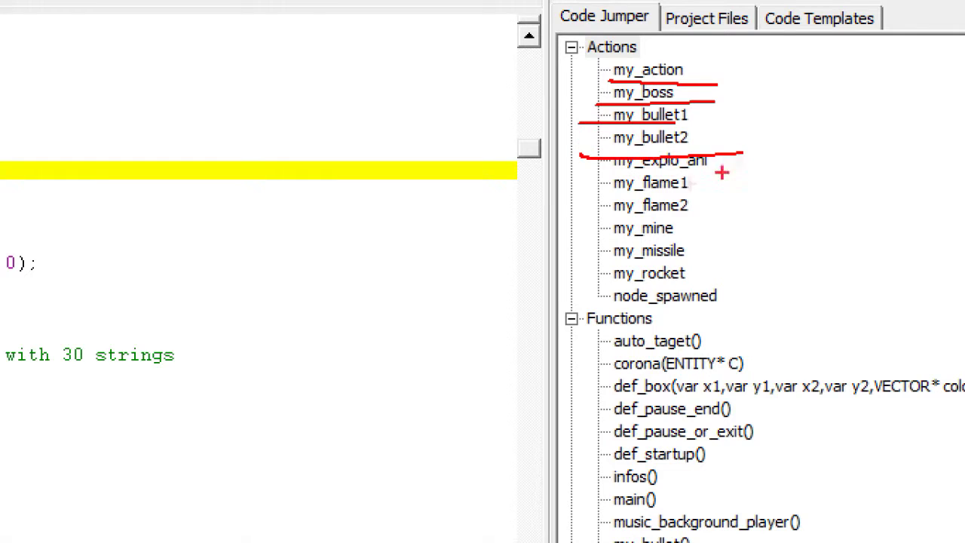
left_click_drag(601, 193, 778, 224)
left_click_drag(748, 257, 771, 296)
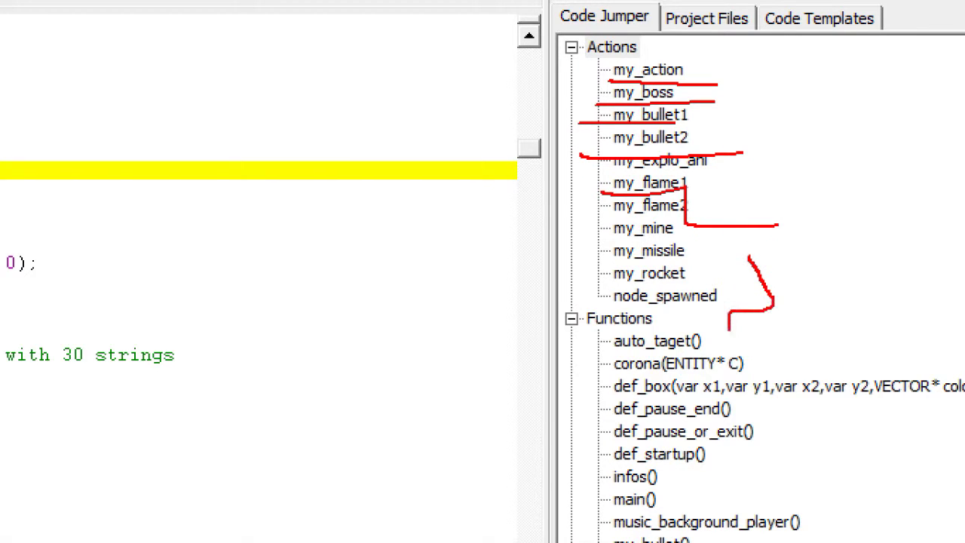
mouse_move(604, 285)
left_mouse_down()
mouse_move(566, 270)
mouse_move(675, 238)
mouse_move(566, 296)
left_mouse_up()
left_click_drag(587, 224, 740, 269)
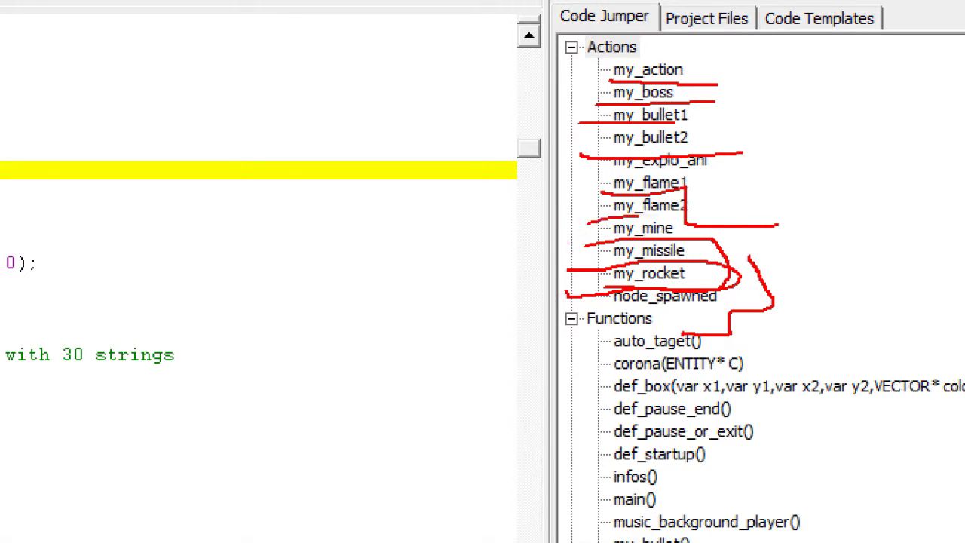
left_click_drag(701, 296, 546, 267)
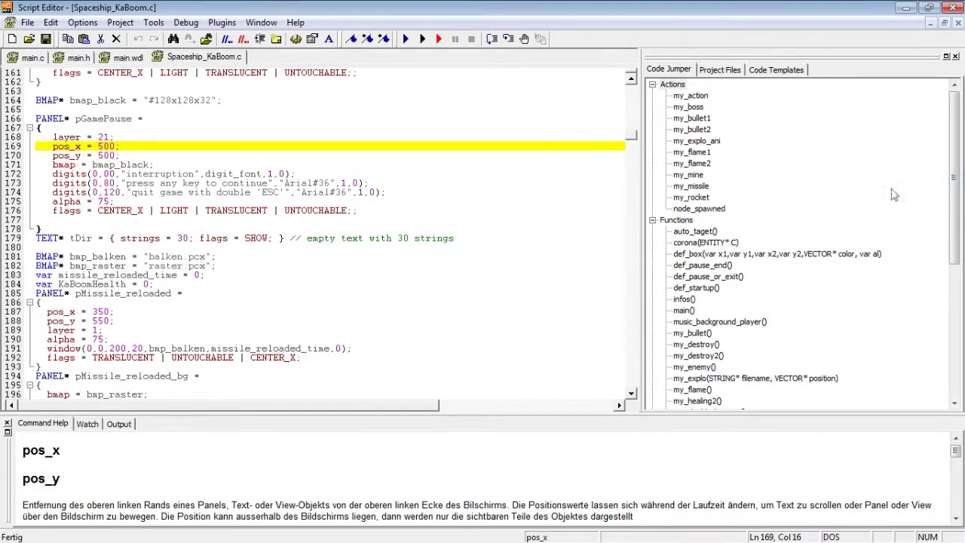
left_click_drag(952, 256, 948, 329)
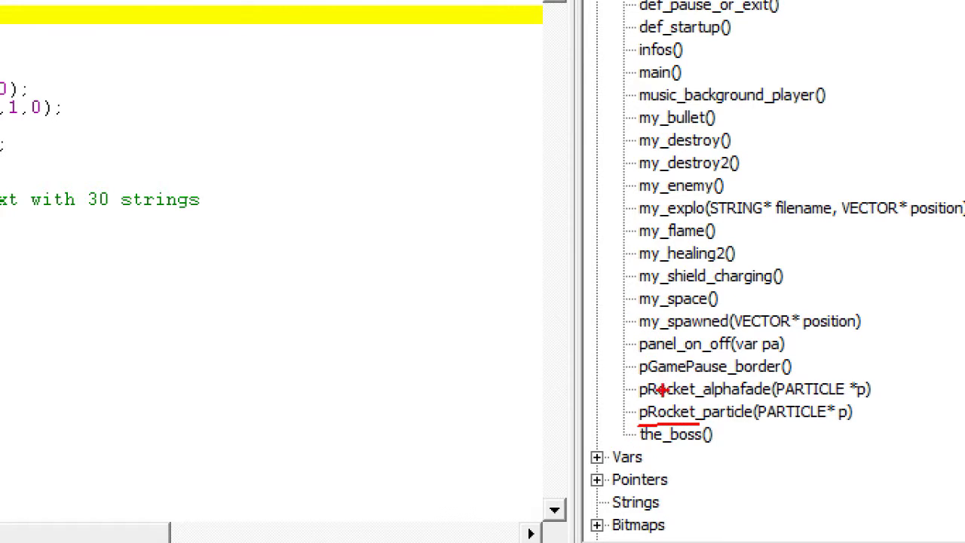
left_click_drag(632, 333, 722, 332)
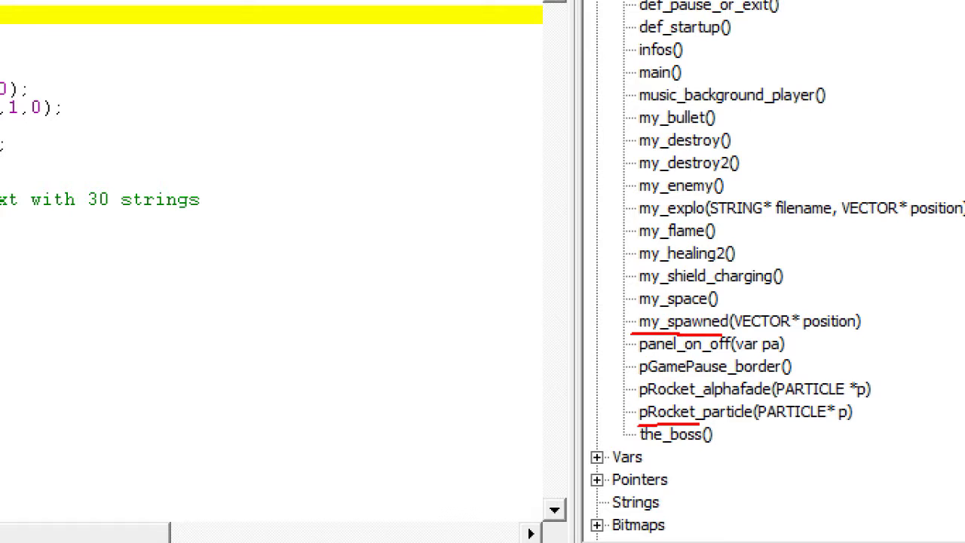
left_click_drag(635, 59, 716, 58)
left_click_drag(615, 39, 728, 16)
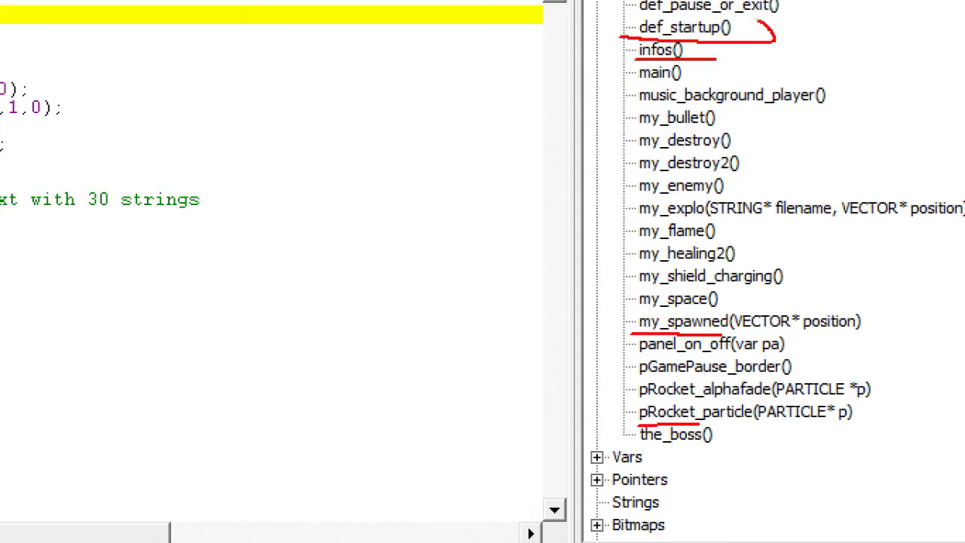
key("Escape")
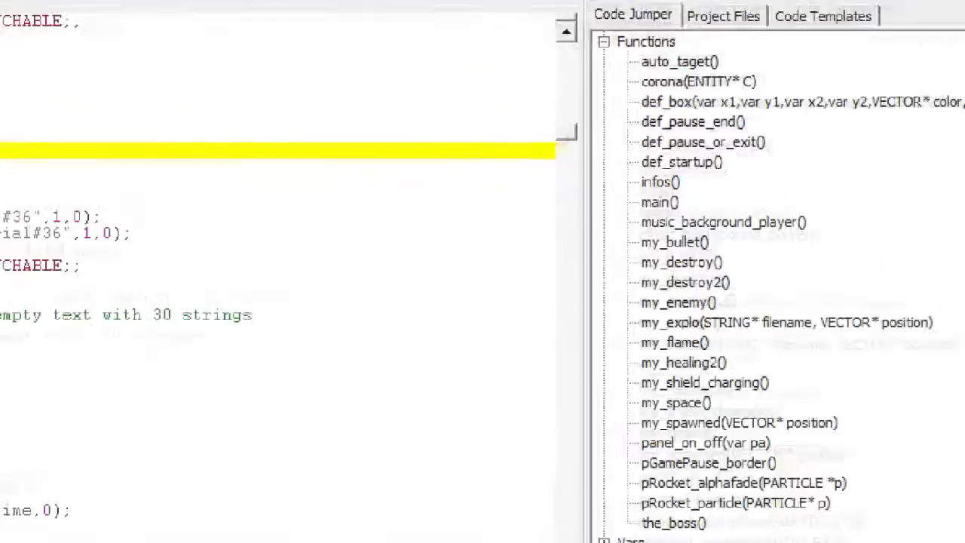
key("ctrl+1")
left_click_drag(655, 115, 847, 109)
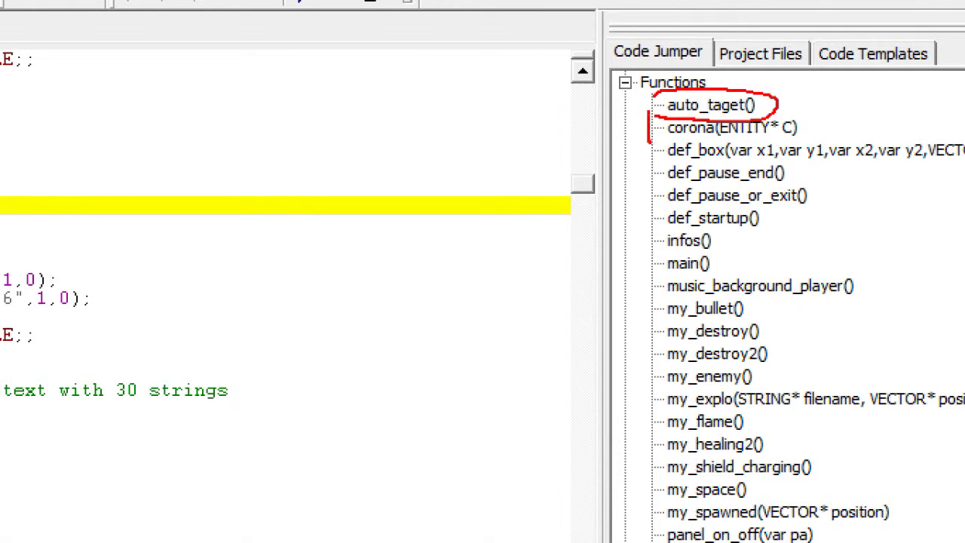
key("Escape")
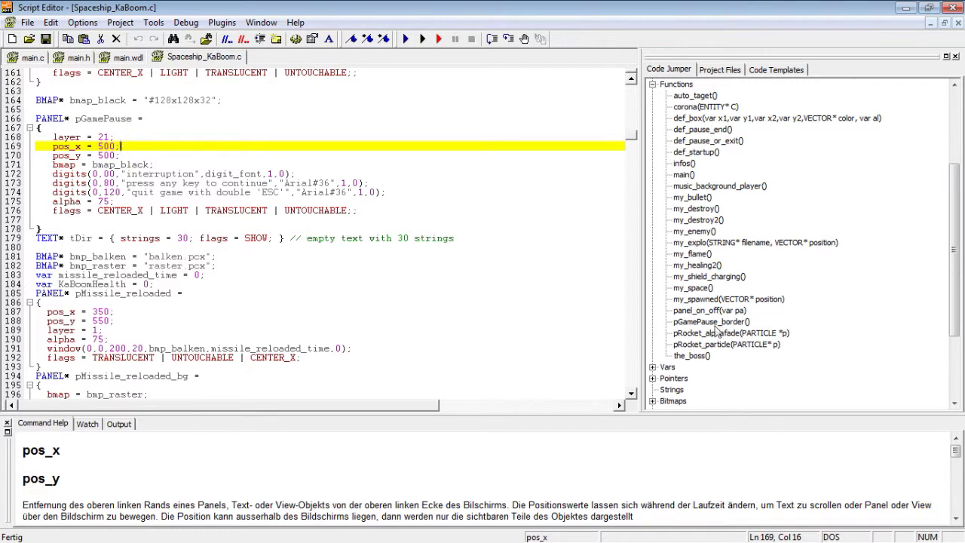
Expand Vars in the outline and mark countdown, double_esc, missile_reloaded_time, my_varvol and the lower-case variables.
left_click_drag(951, 316, 955, 369)
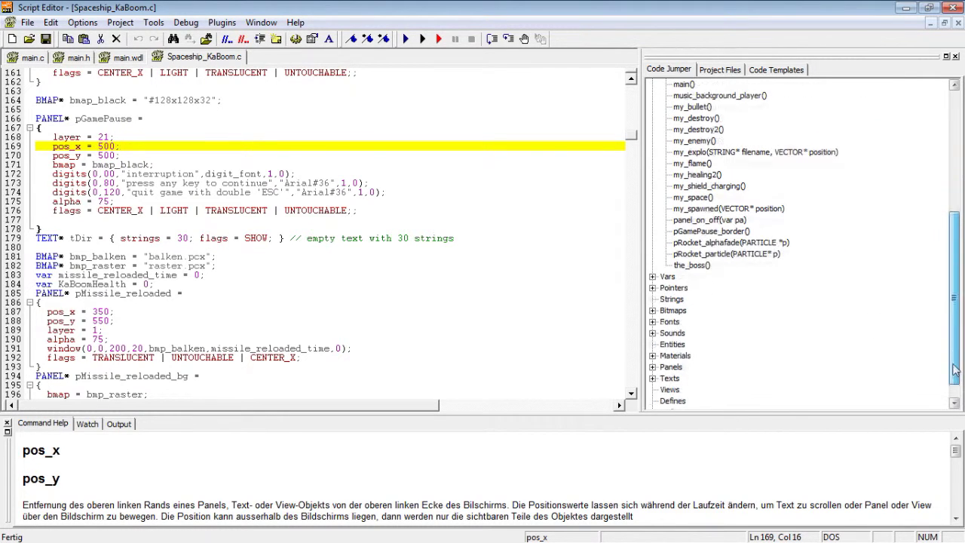
left_click(652, 276)
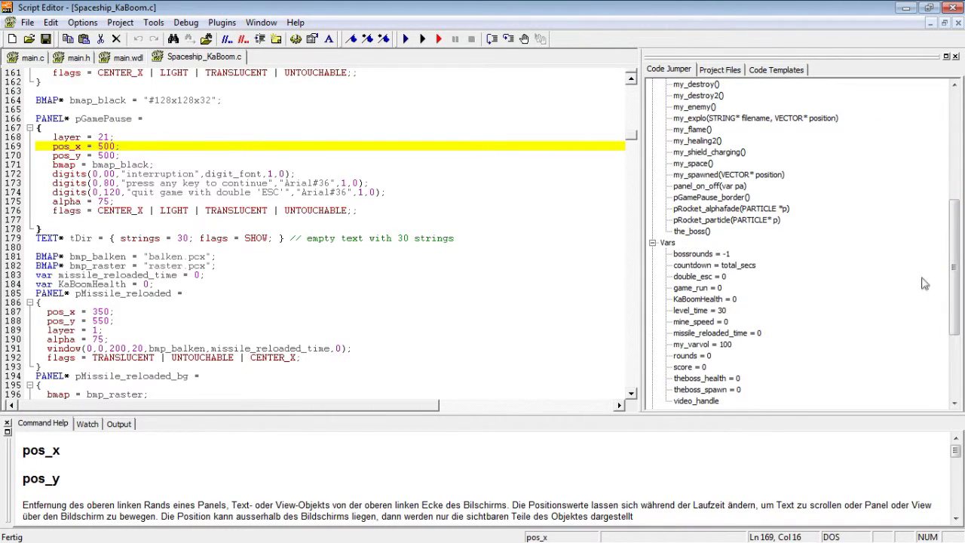
left_click_drag(953, 280, 954, 321)
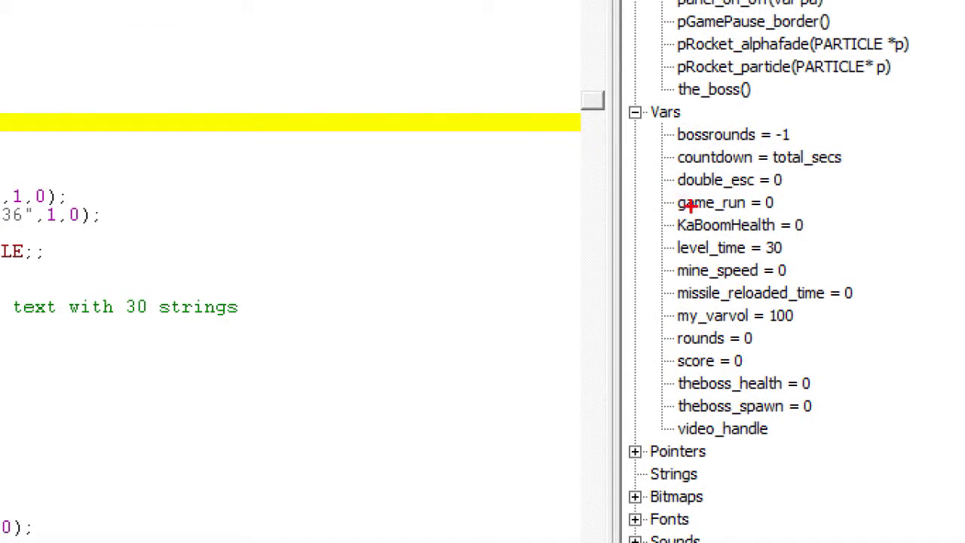
left_click_drag(662, 166, 772, 167)
left_click_drag(675, 193, 803, 189)
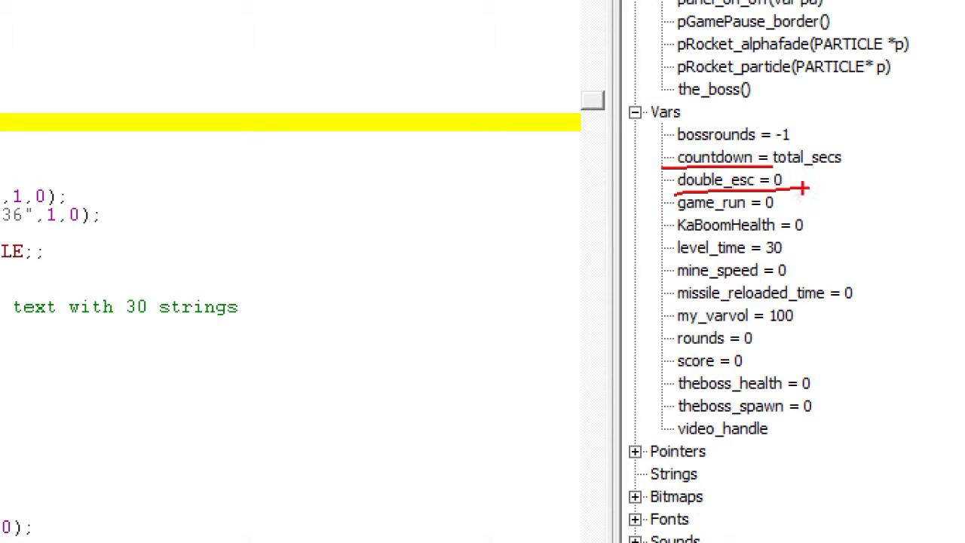
mouse_move(680, 312)
left_mouse_down()
mouse_move(636, 285)
mouse_move(613, 295)
left_mouse_up()
mouse_move(658, 325)
left_mouse_down()
mouse_move(619, 325)
mouse_move(657, 392)
left_mouse_up()
left_click_drag(658, 439, 839, 364)
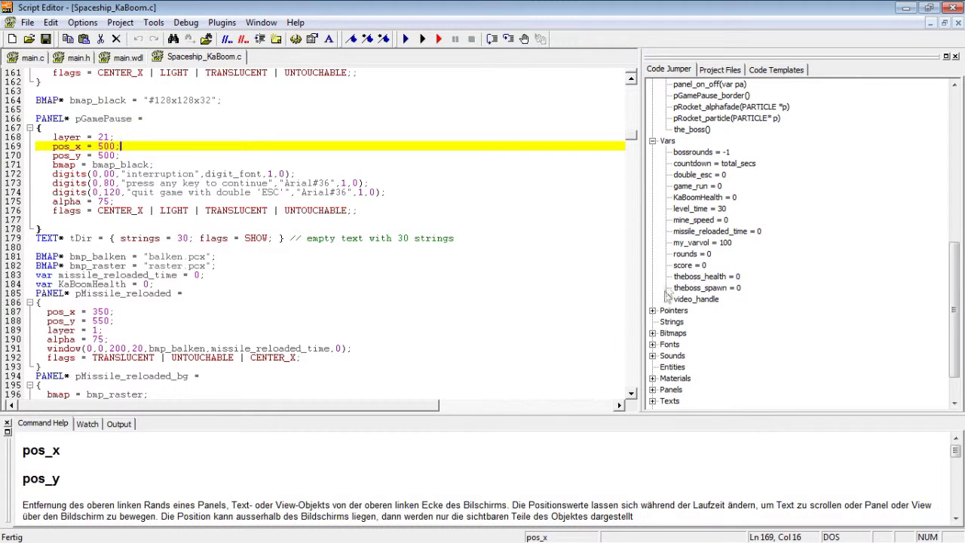
Expand Pointers and Bitmaps in the outline, marking bmpP1, bmp_balken and the bitmap group.
left_click(652, 310)
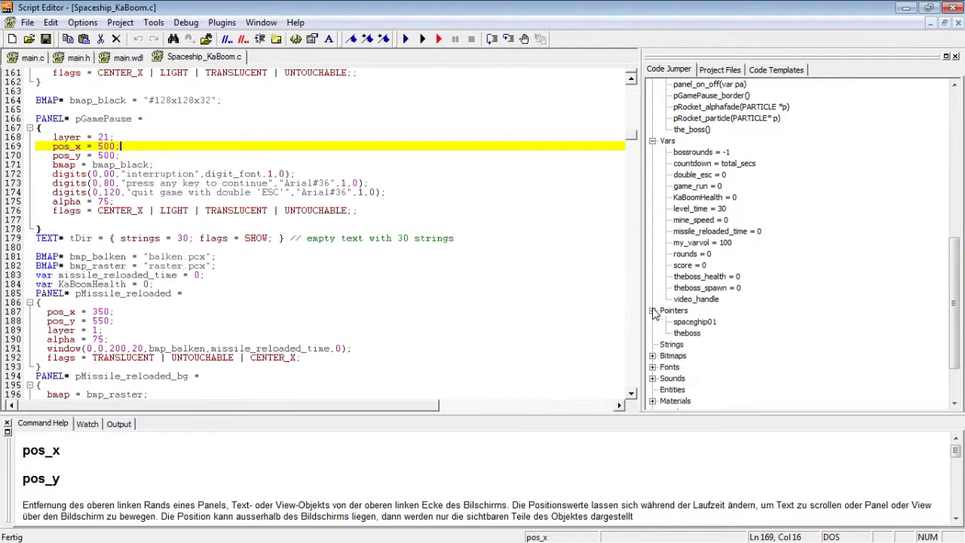
left_click_drag(959, 305, 959, 315)
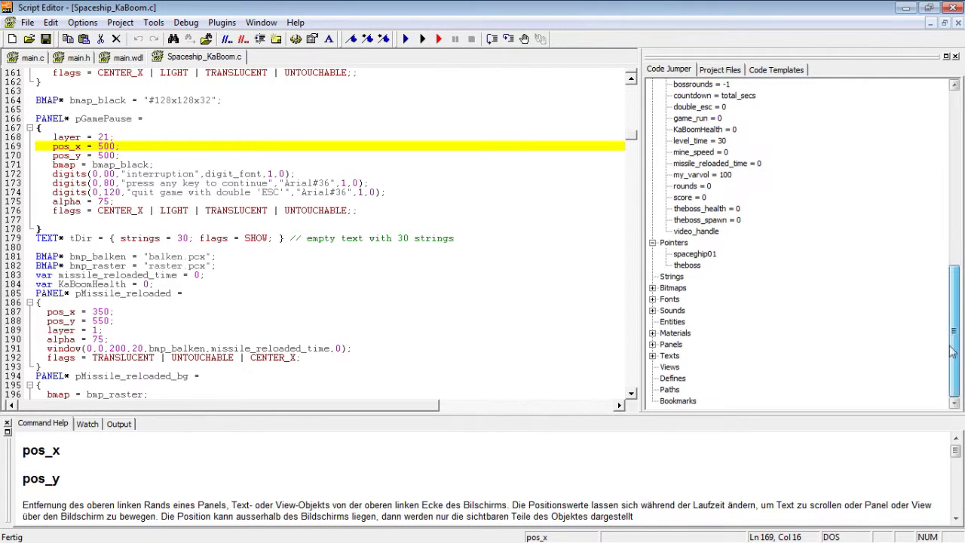
left_click(652, 276)
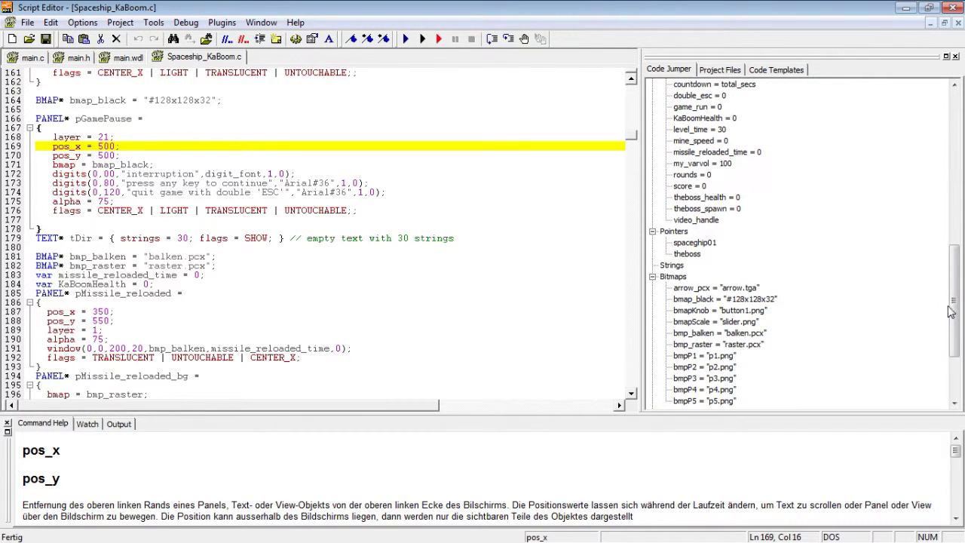
left_click_drag(952, 311, 952, 349)
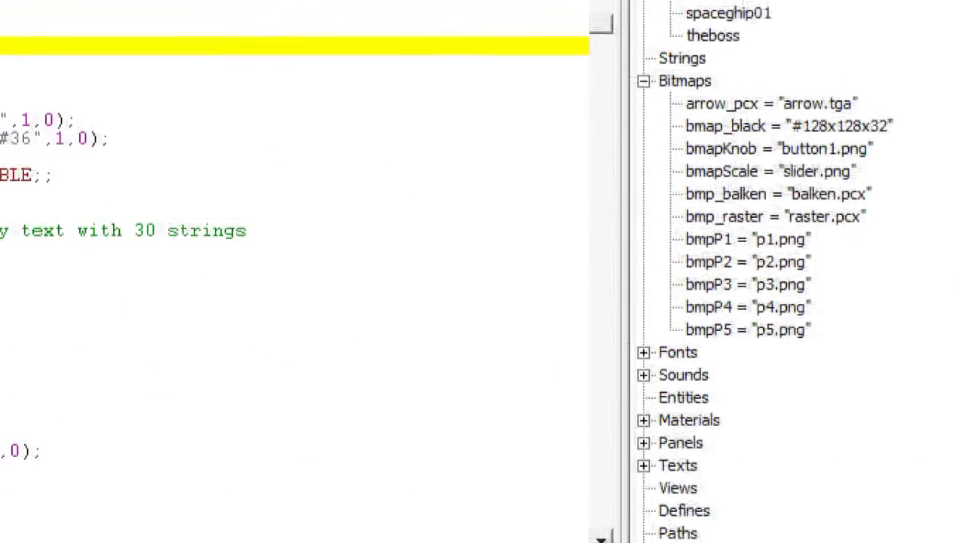
mouse_move(684, 266)
left_mouse_down()
mouse_move(731, 267)
mouse_move(752, 248)
left_mouse_up()
left_click_drag(669, 218, 739, 221)
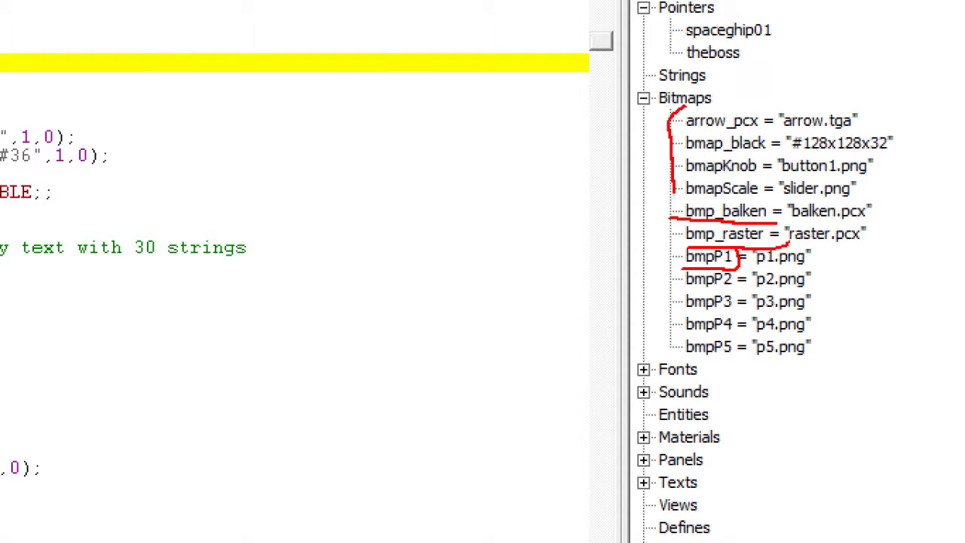
left_click_drag(670, 269, 868, 336)
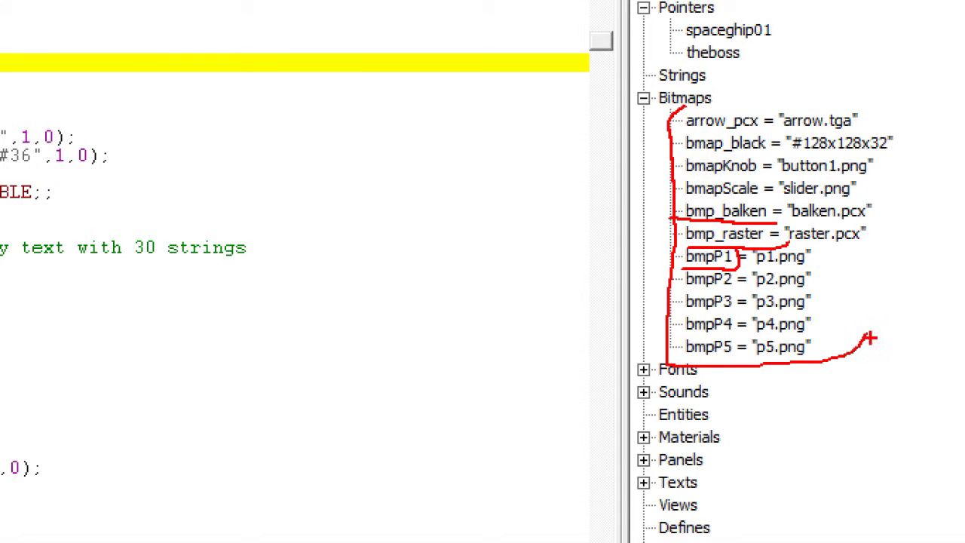
Expand Fonts and Sounds, mark the sound names, then collapse Sounds again.
left_click(652, 299)
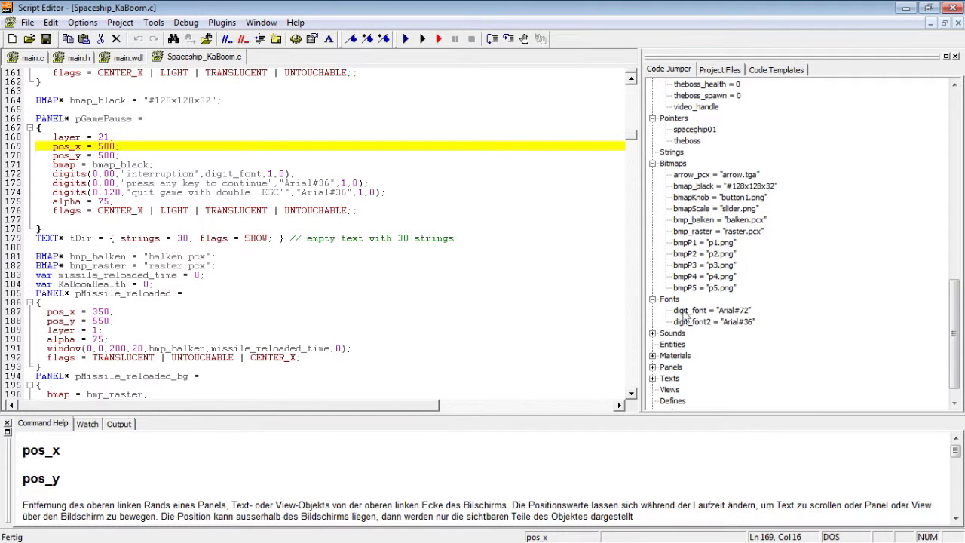
left_click(653, 333)
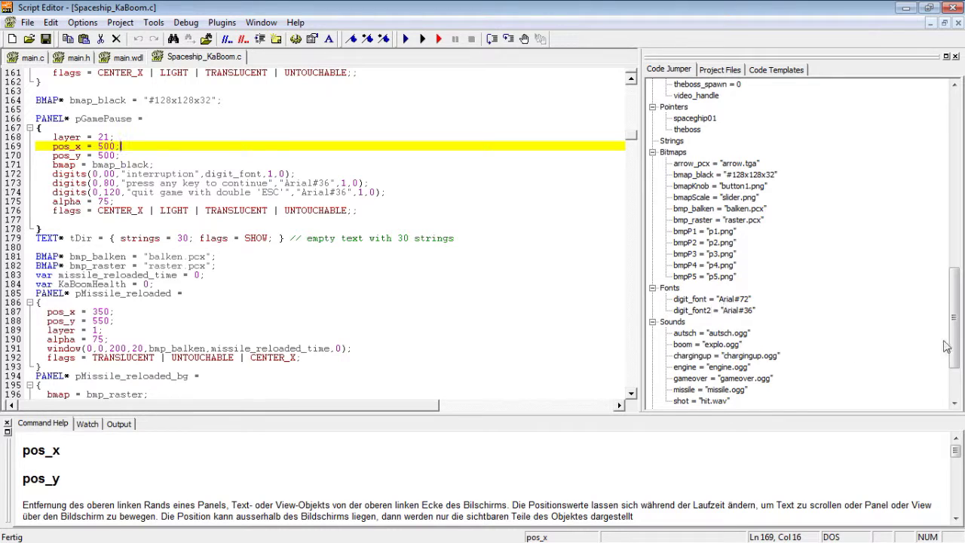
left_click_drag(947, 346, 948, 396)
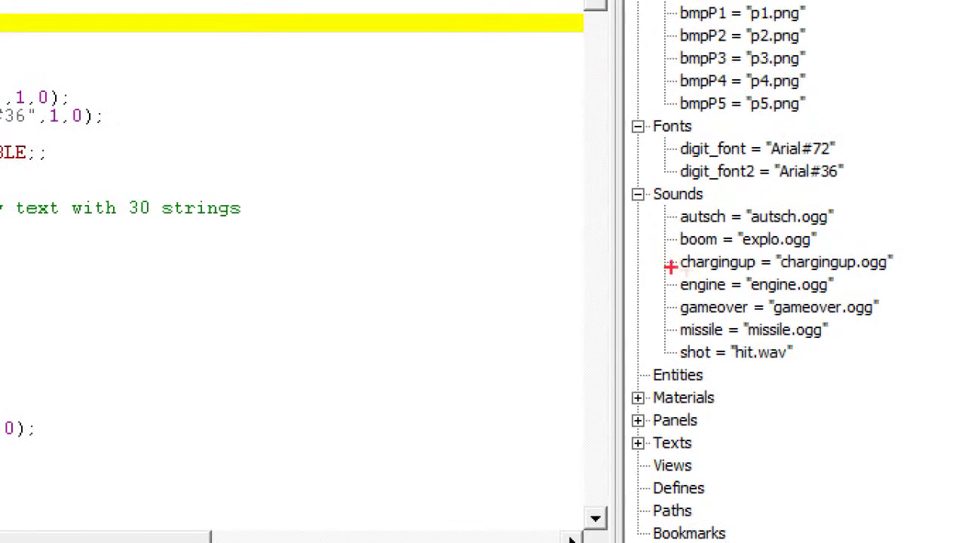
left_click_drag(665, 205, 872, 354)
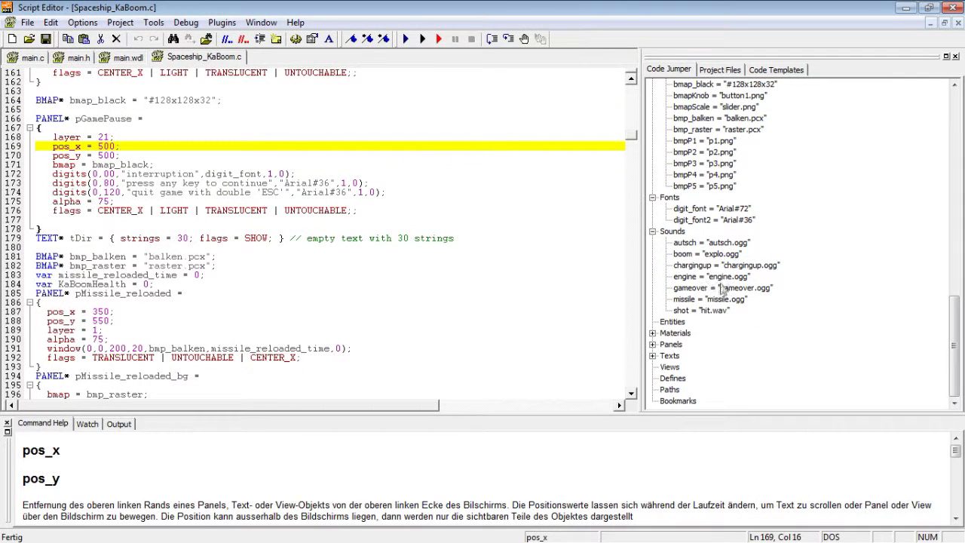
left_click(655, 237)
Jump to a bitmap declaration, mark BMAP on line 44, then collapse Bitmaps, Pointers, Sounds and Panels.
left_click(653, 276)
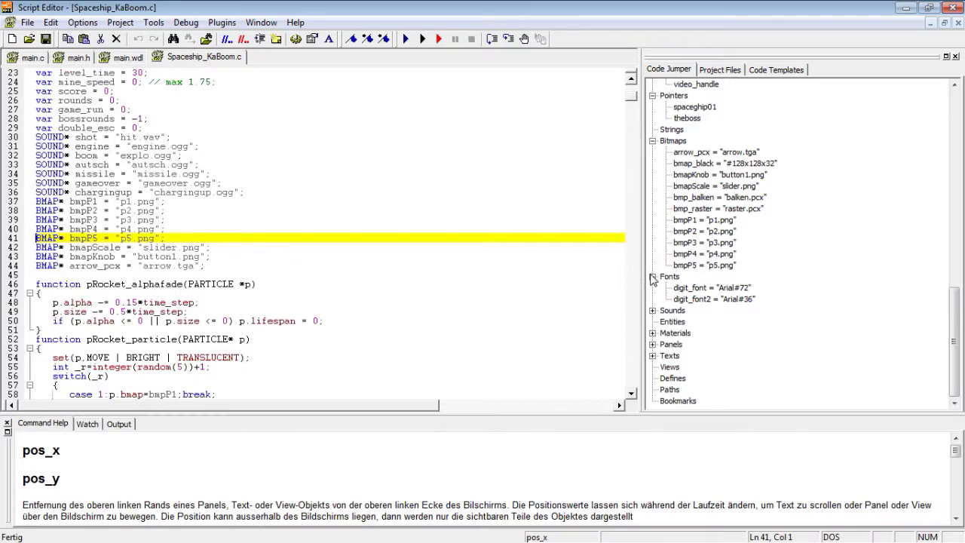
scroll(140, 245, "down", 1)
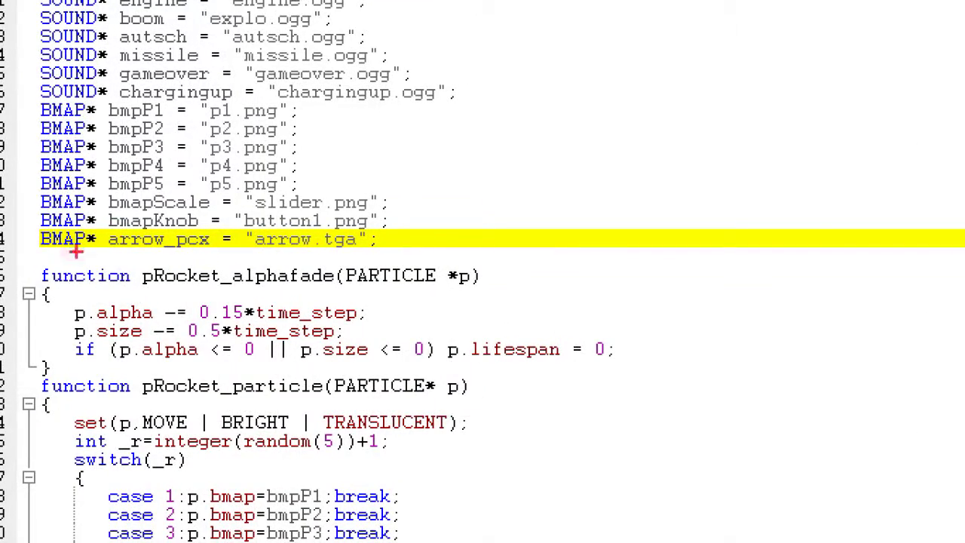
left_click_drag(31, 245, 46, 245)
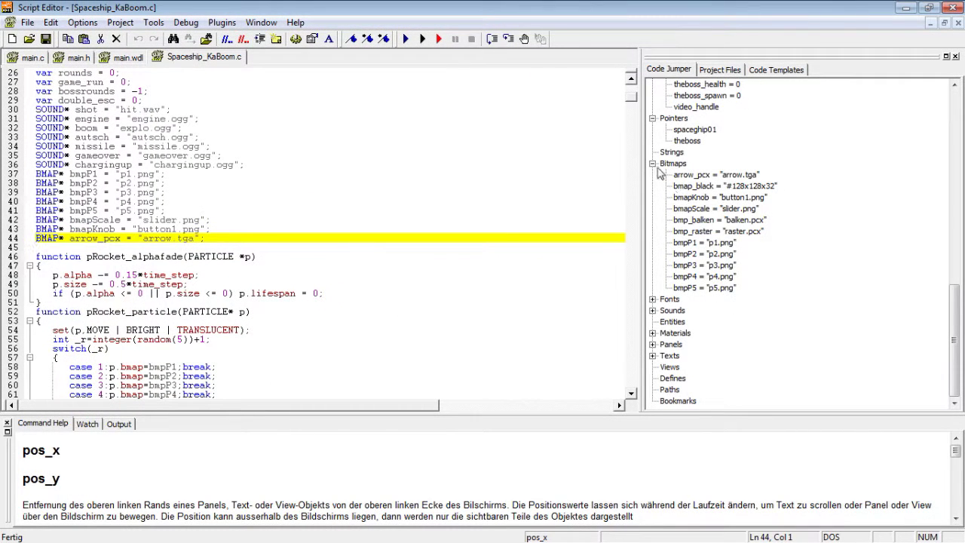
left_click(653, 163)
left_click(653, 242)
left_click(653, 310)
left_click(653, 310)
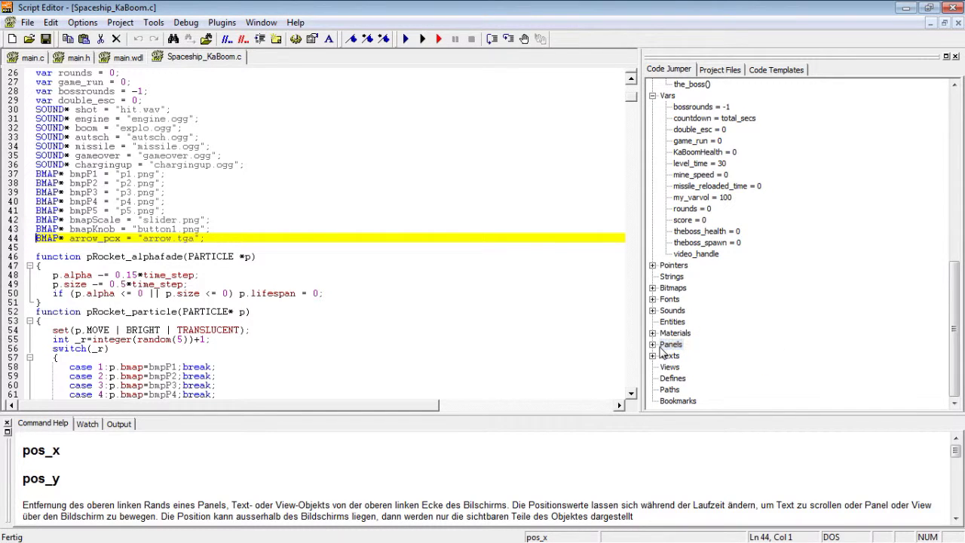
left_click(653, 345)
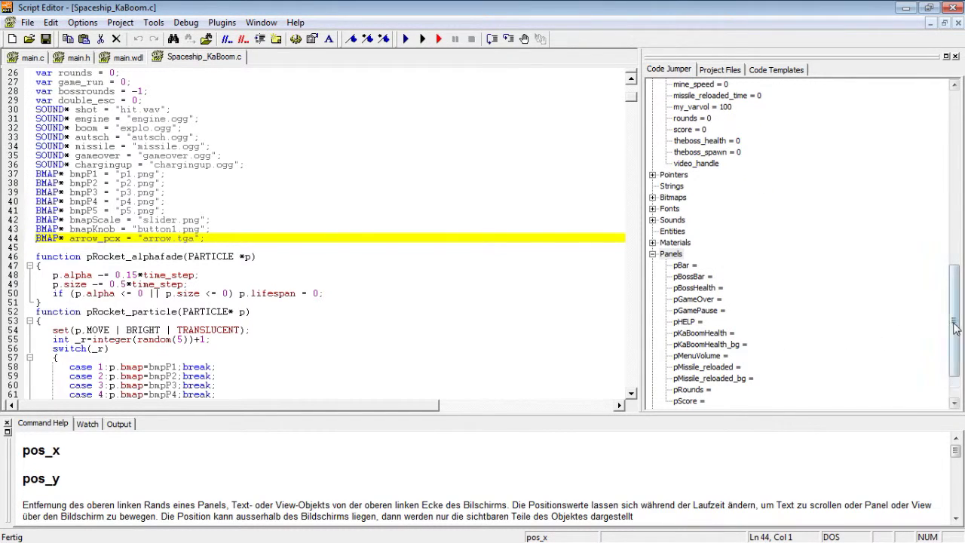
left_click_drag(951, 332, 947, 281)
left_click(653, 390)
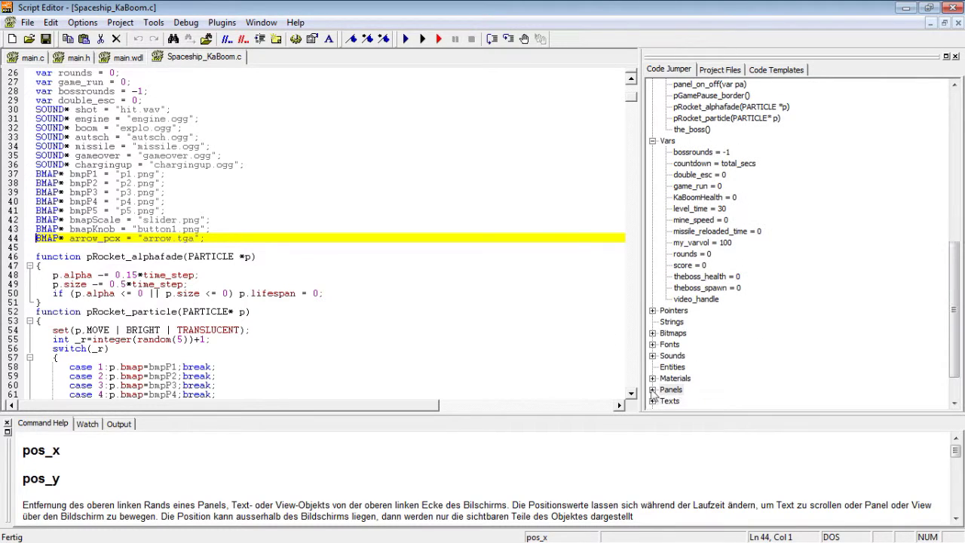
Jump to pRocket_alphafade, widen the code area, and scroll down to music_background_player().
left_click(309, 257)
scroll(309, 257, "down", 5)
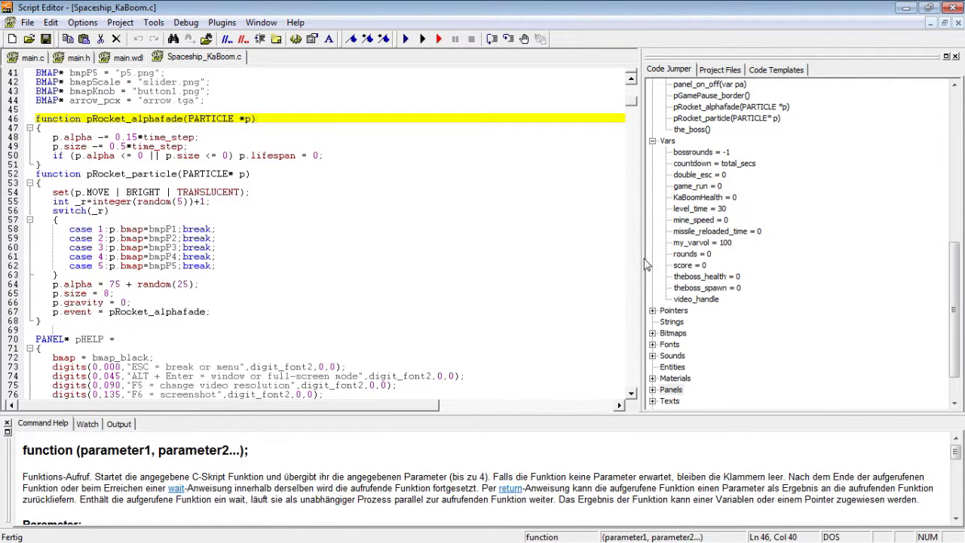
mouse_move(638, 259)
left_mouse_down()
mouse_move(860, 263)
mouse_move(845, 262)
left_mouse_up()
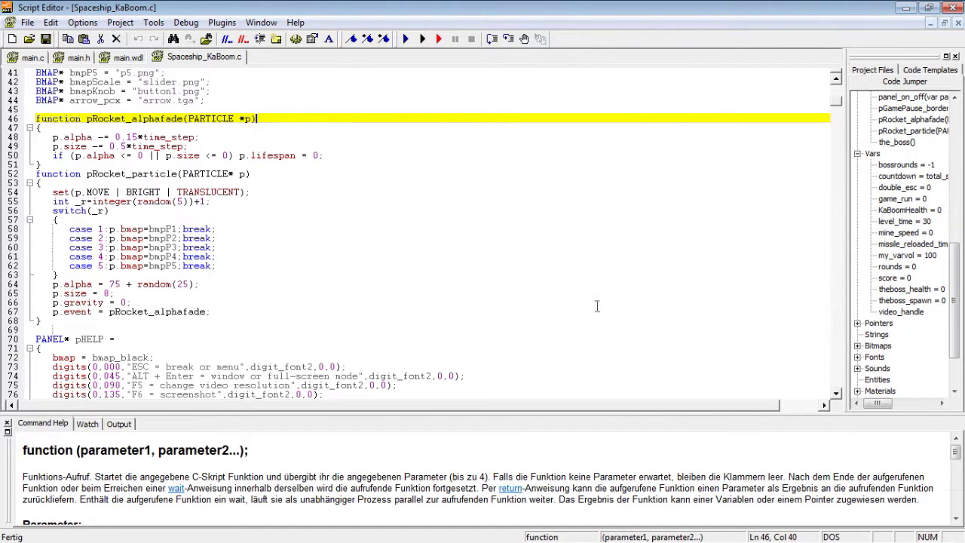
left_click(189, 284)
scroll(185, 310, "down", 5)
scroll(185, 310, "down", 7)
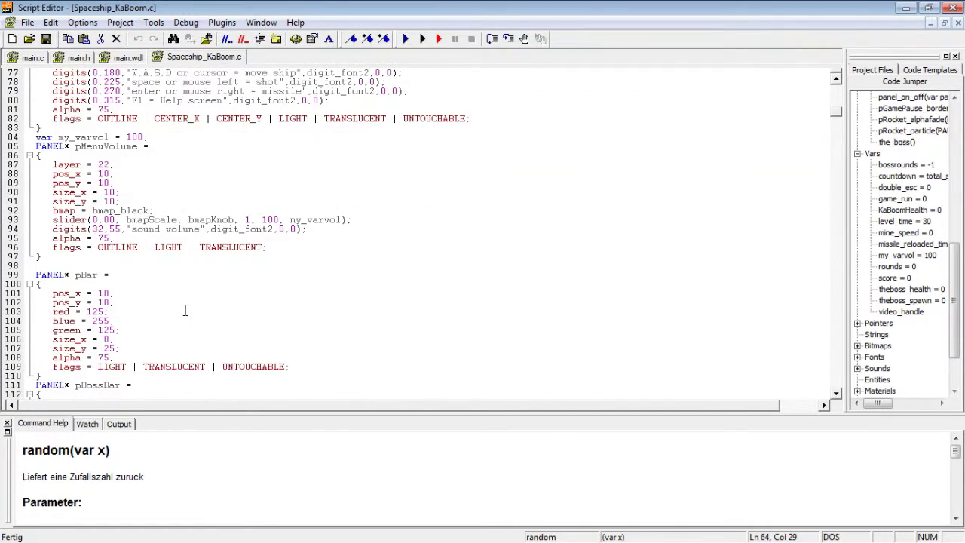
scroll(112, 281, "down", 7)
scroll(113, 282, "down", 8)
scroll(115, 285, "down", 8)
scroll(119, 287, "down", 8)
scroll(118, 288, "down", 5)
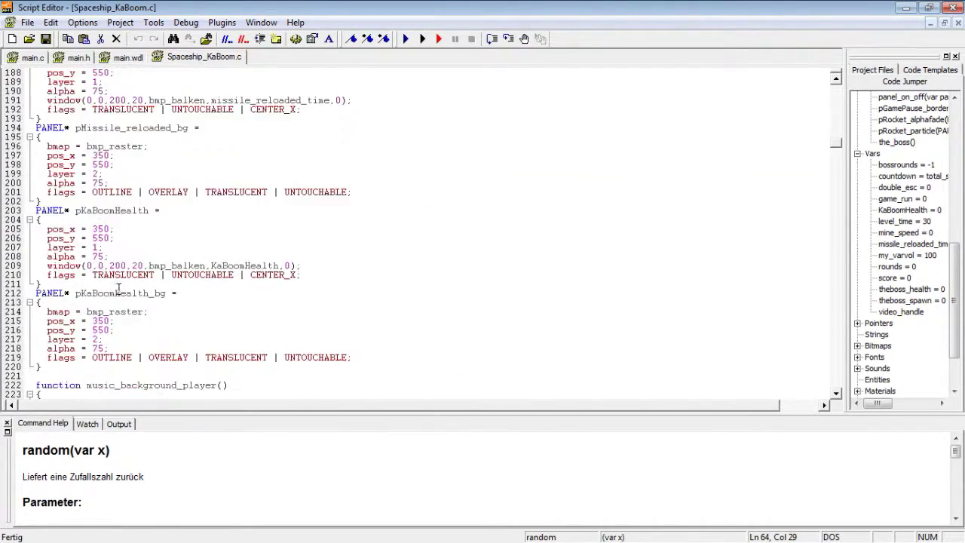
scroll(120, 290, "down", 12)
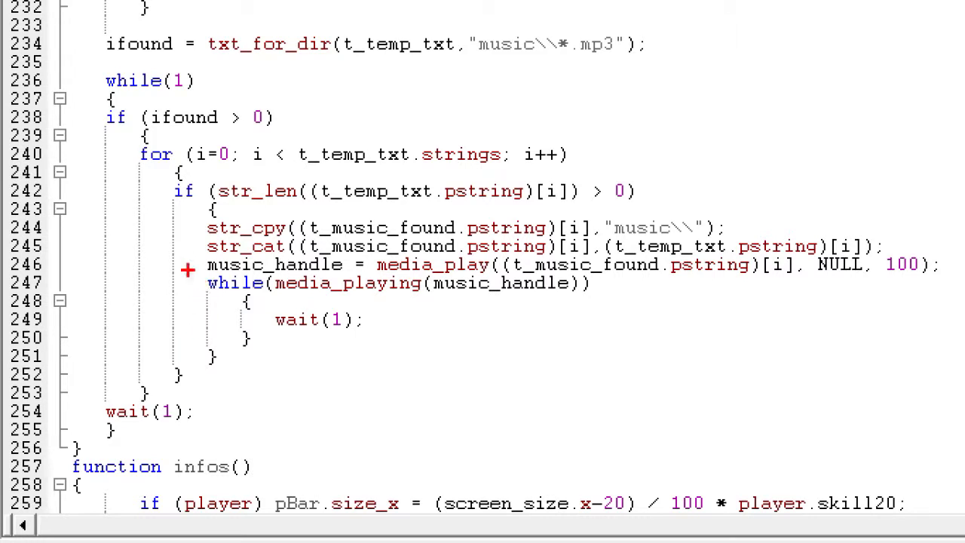
left_click_drag(189, 242, 165, 277)
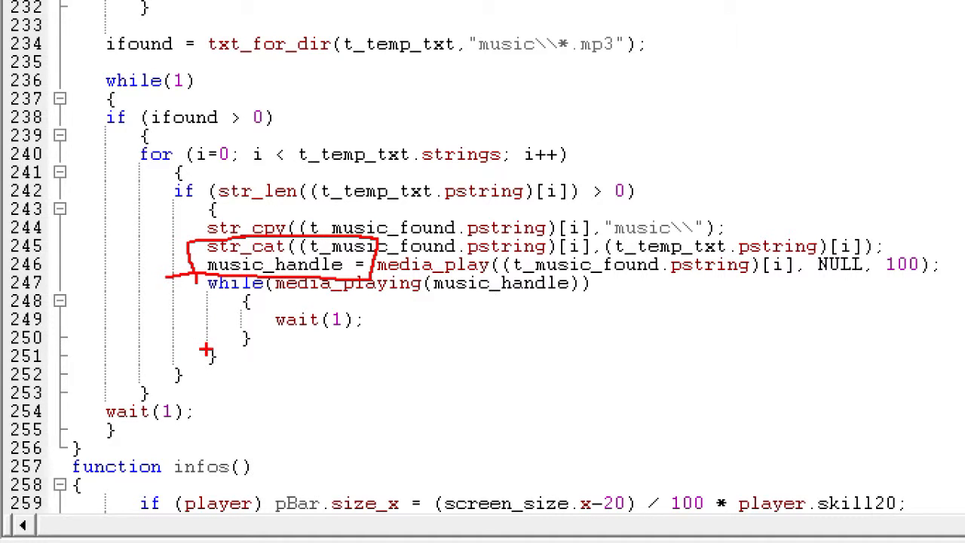
left_click_drag(373, 272, 457, 292)
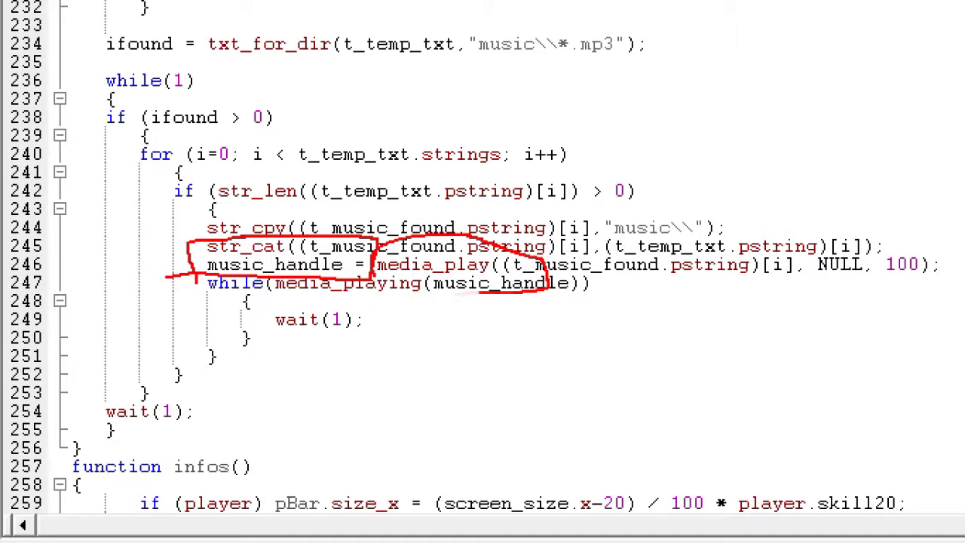
key("Escape")
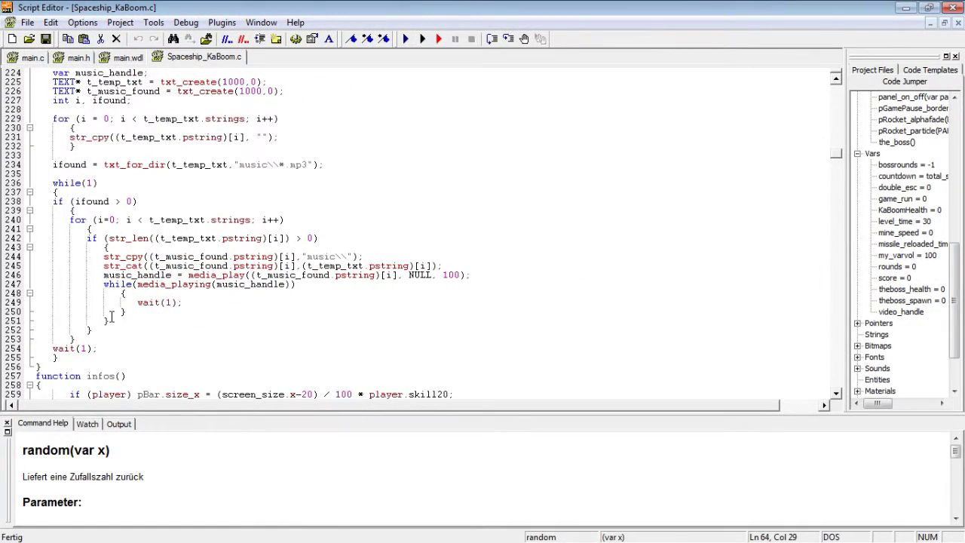
key("ctrl+1")
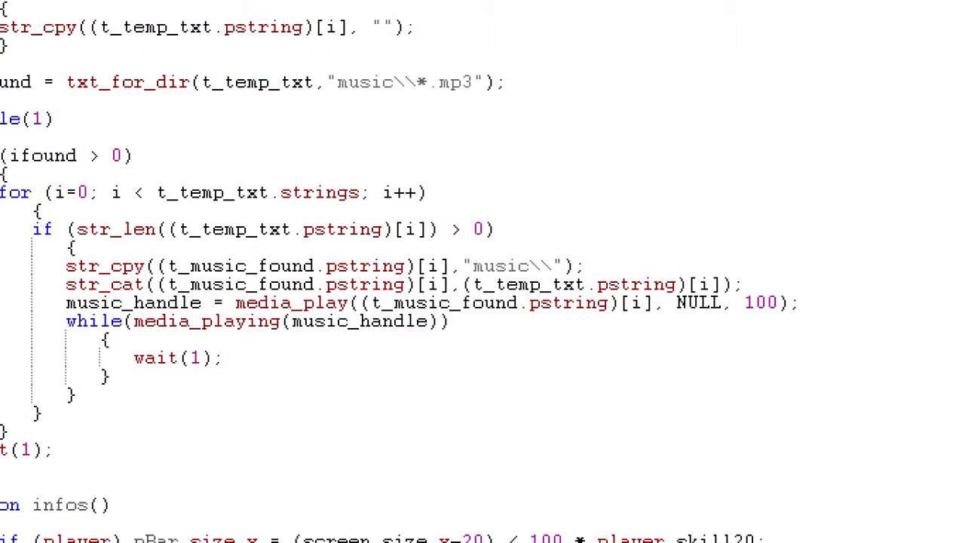
left_click_drag(175, 279, 283, 280)
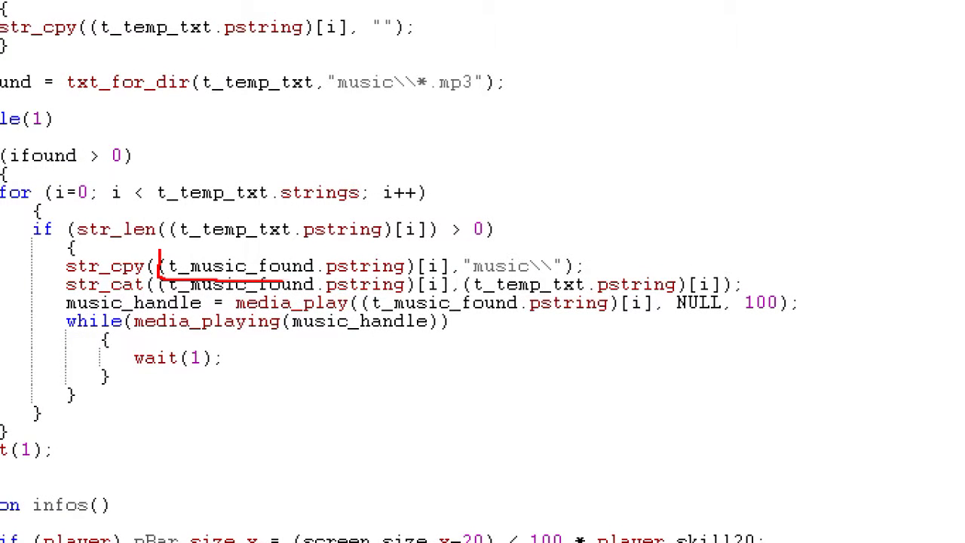
left_click_drag(328, 258, 161, 252)
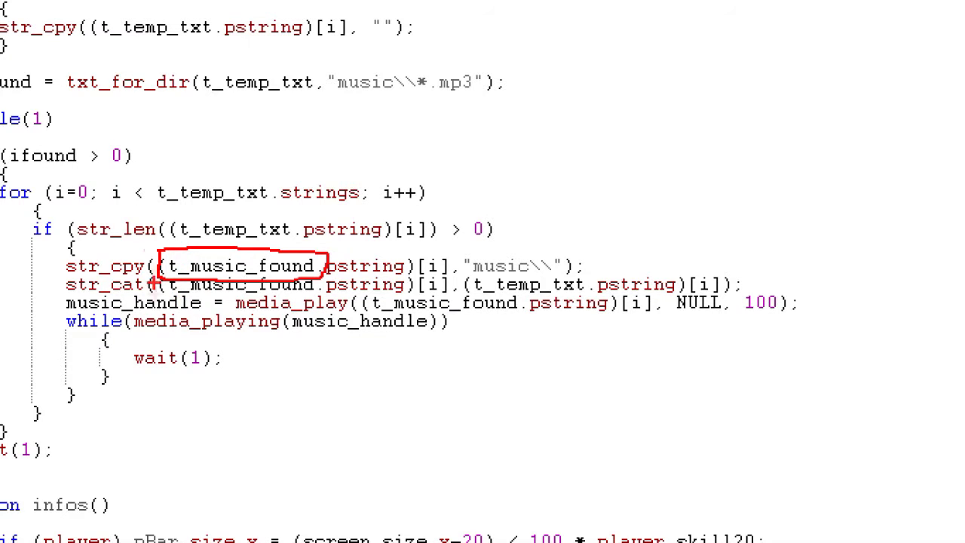
key("Escape")
scroll(113, 343, "down", 2)
scroll(113, 343, "down", 2)
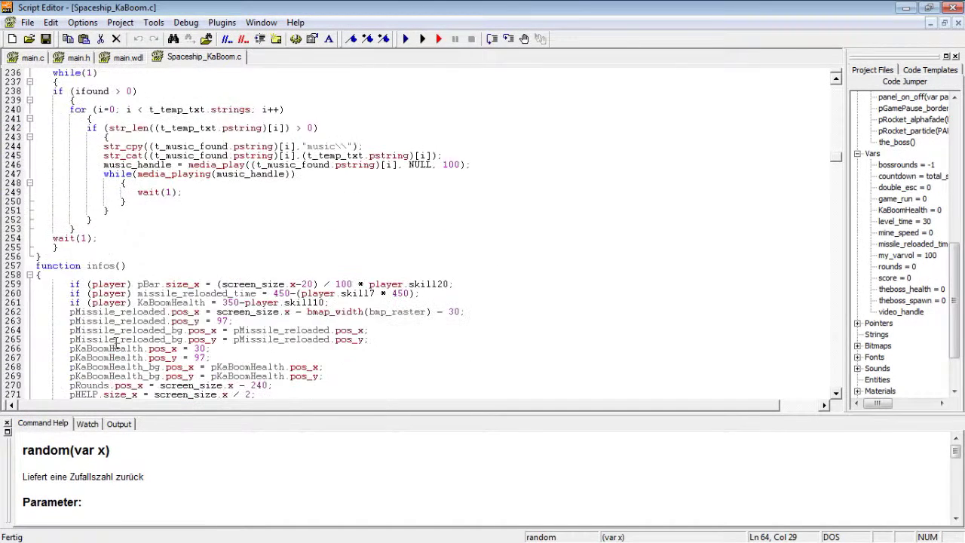
scroll(113, 343, "down", 1)
key("ctrl+1")
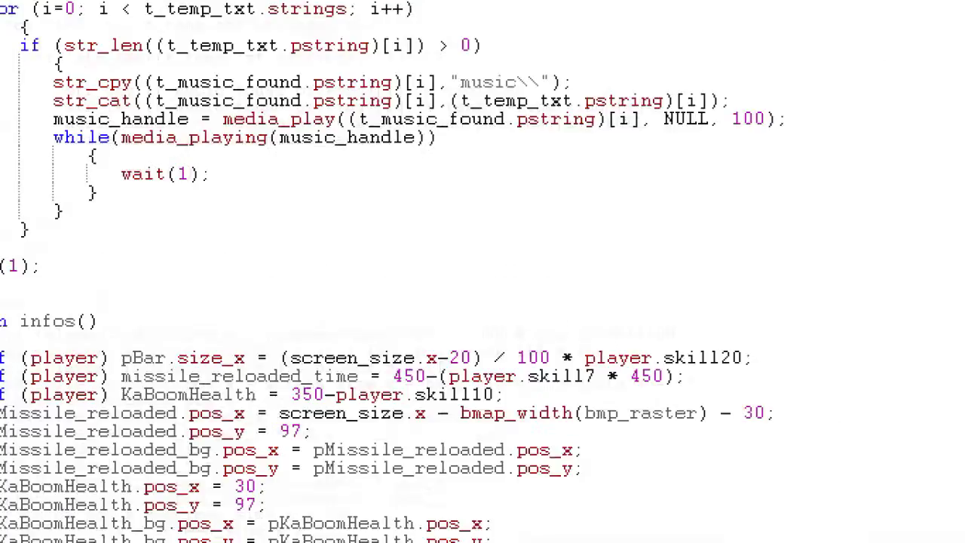
left_click_drag(189, 130, 184, 118)
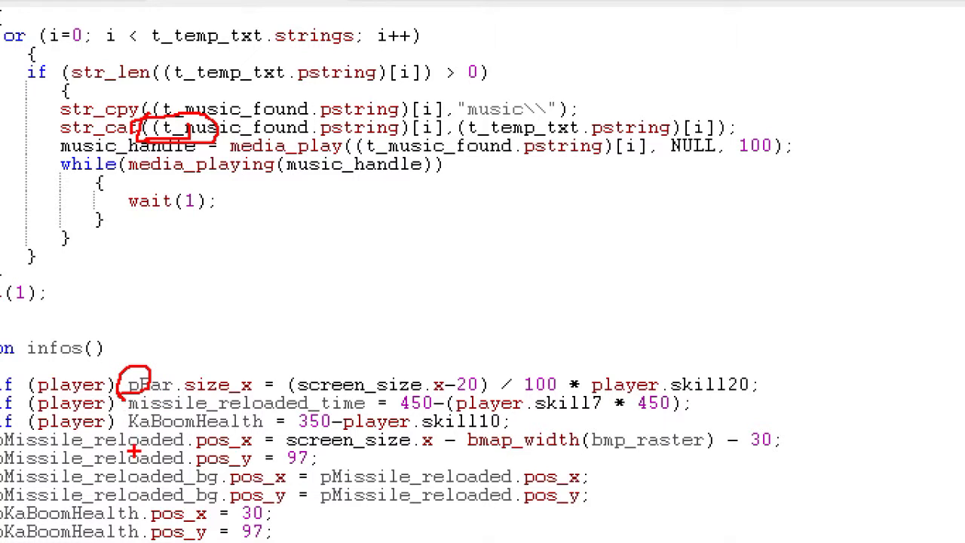
left_click_drag(123, 407, 126, 407)
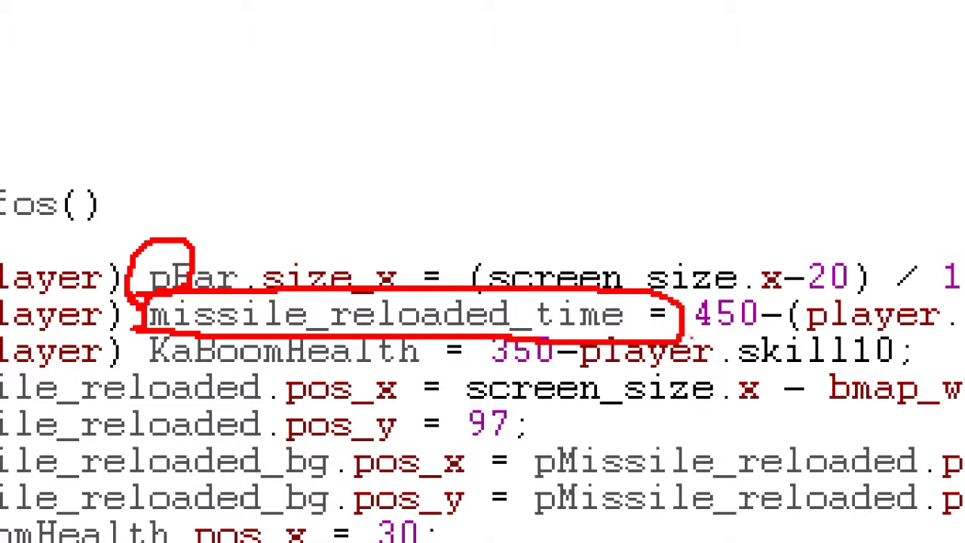
left_click_drag(689, 338, 681, 344)
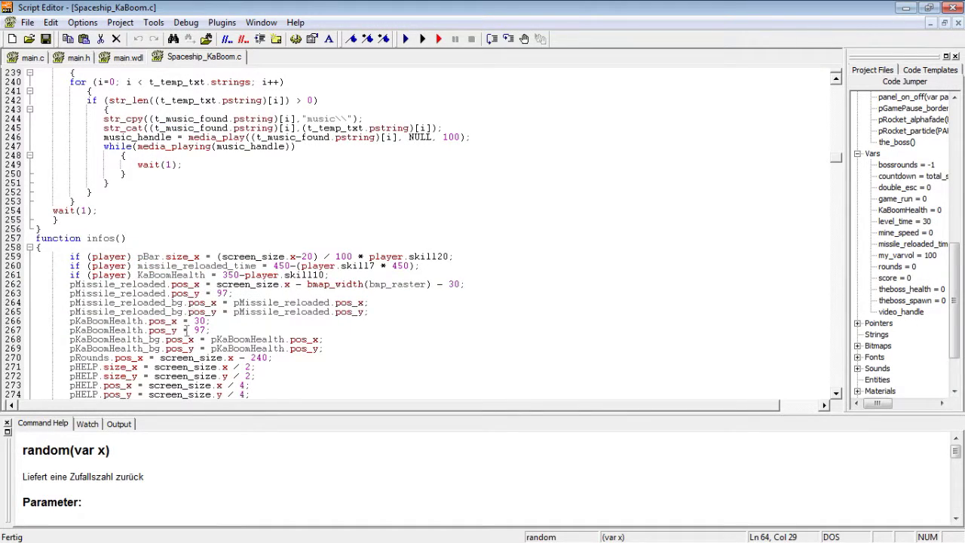
scroll(154, 357, "down", 1)
scroll(155, 358, "down", 2)
scroll(155, 357, "down", 1)
scroll(155, 358, "down", 2)
scroll(150, 357, "down", 3)
scroll(150, 358, "down", 3)
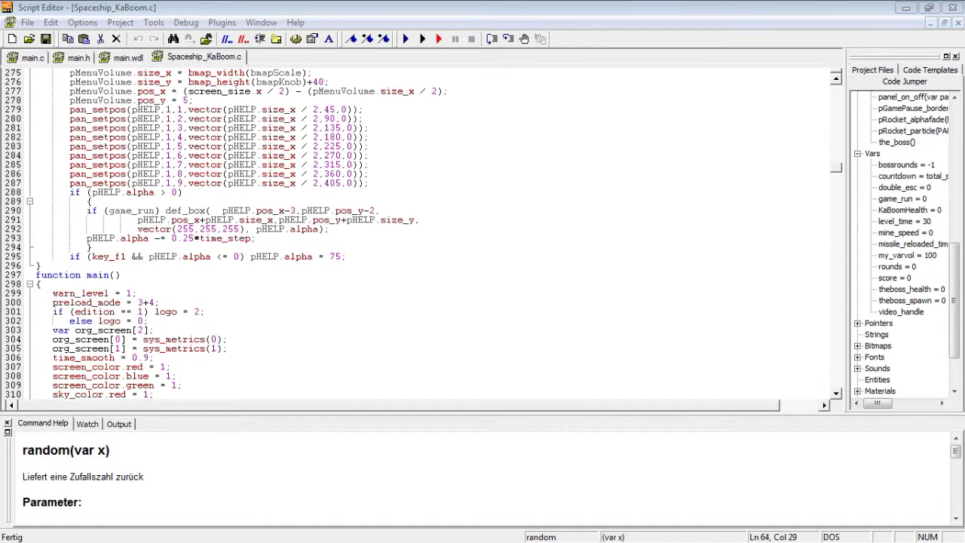
Open the Gamestudio help and run a full-text search for Namenskonvention.
left_click(410, 201)
key("F1")
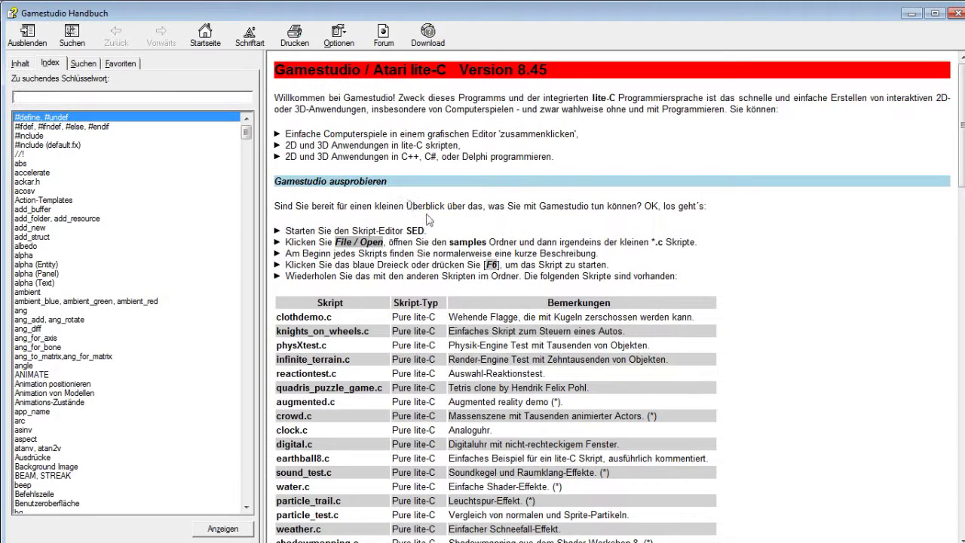
left_click(83, 63)
left_click(95, 91)
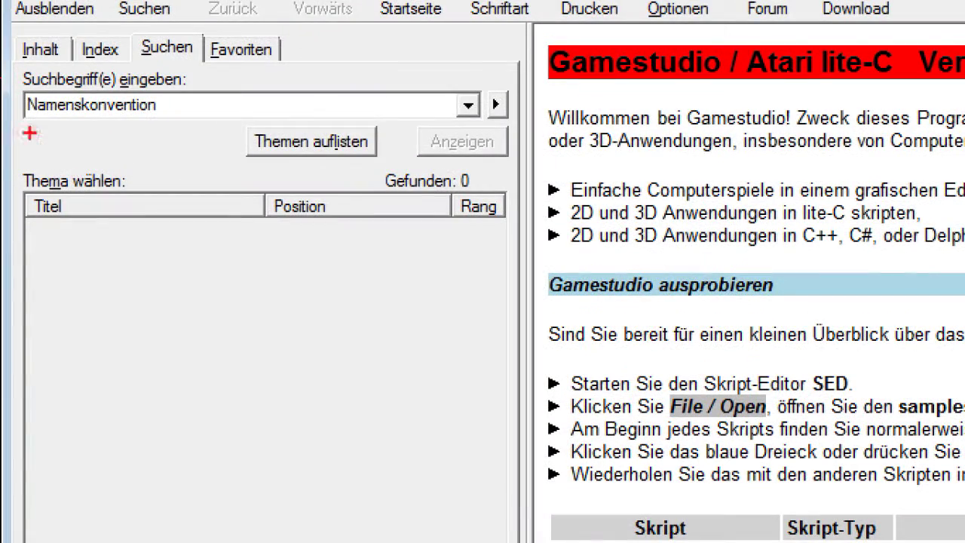
mouse_move(23, 128)
left_mouse_down()
mouse_move(194, 107)
mouse_move(59, 77)
mouse_move(15, 143)
mouse_move(46, 147)
left_mouse_up()
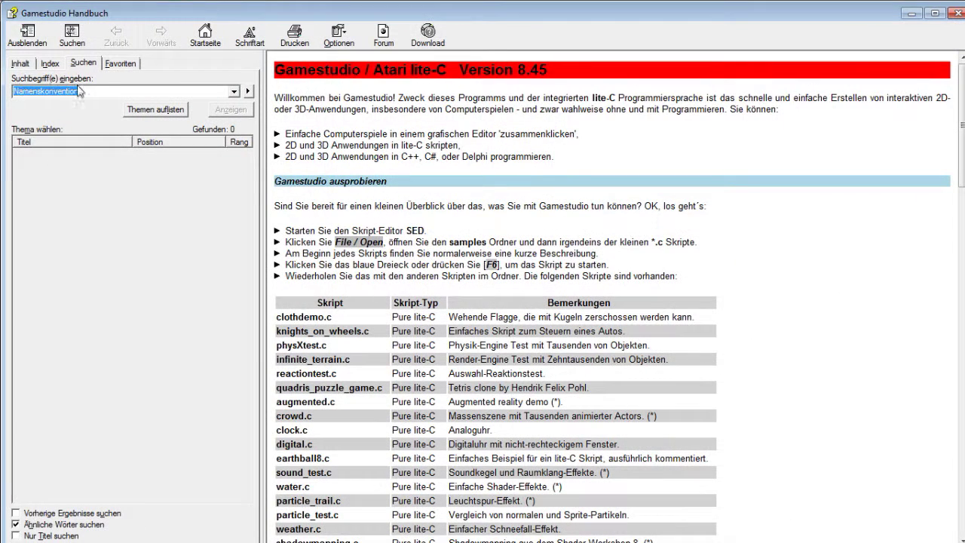
left_click(106, 89)
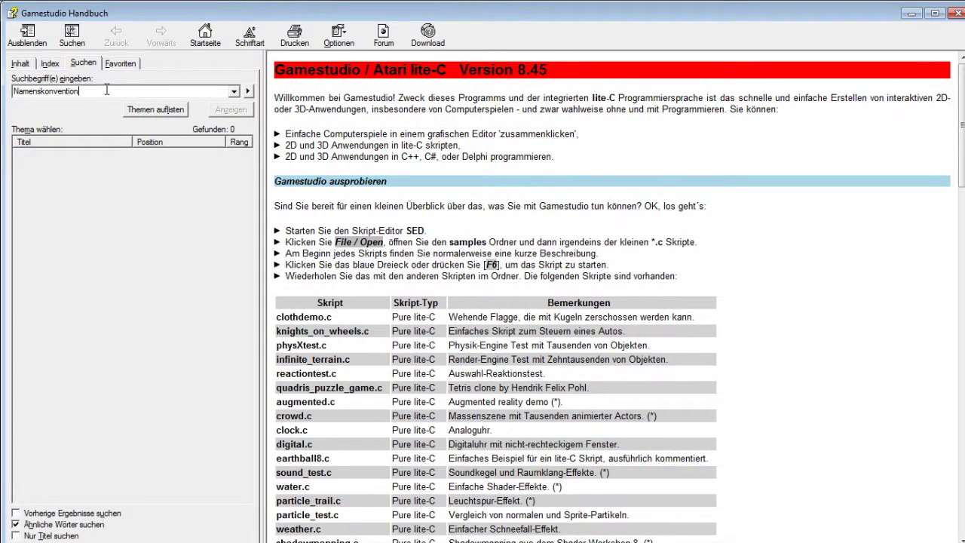
key("Return")
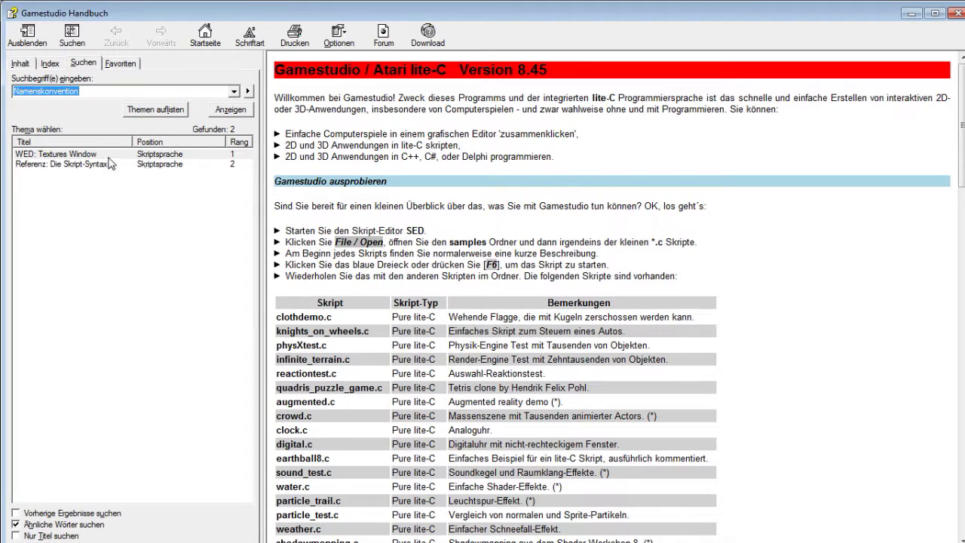
Open the WED: Textures Window result, then the Referenz: Die Skript-Syntax topic.
left_click(88, 155)
double_click(88, 157)
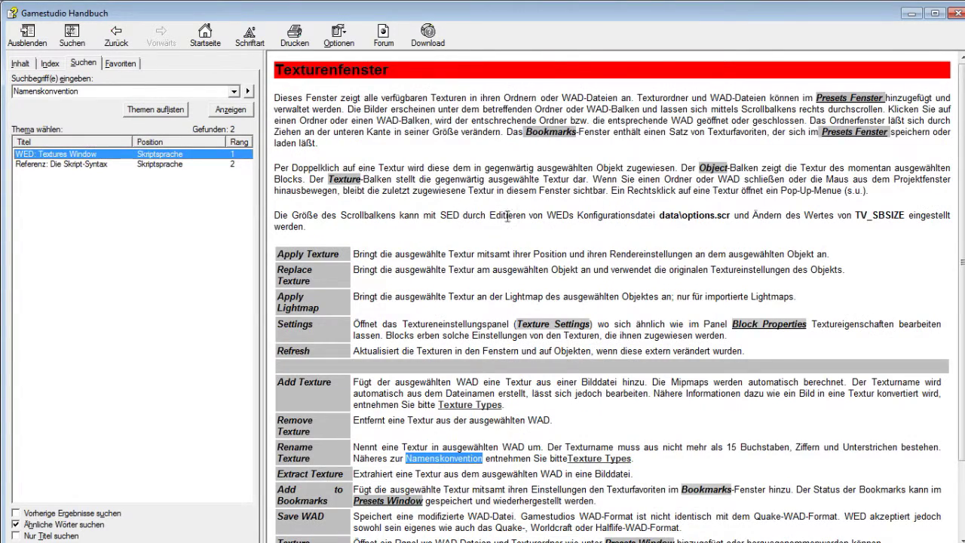
scroll(504, 230, "down", 2)
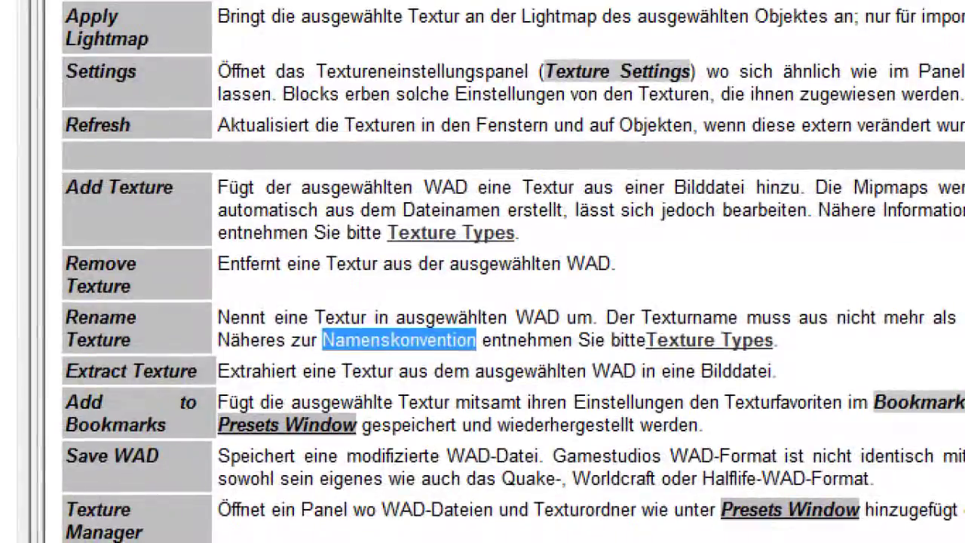
left_click_drag(317, 364, 390, 392)
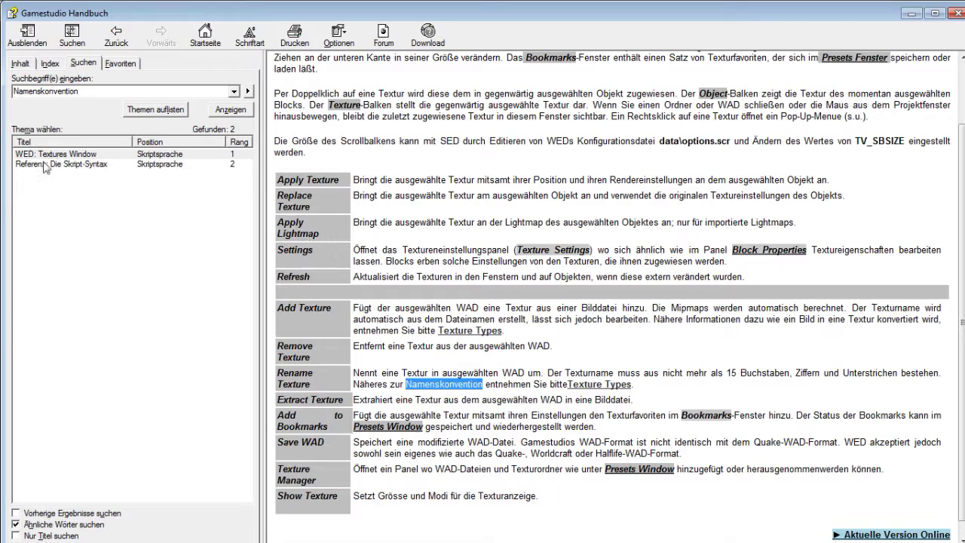
left_click(44, 165)
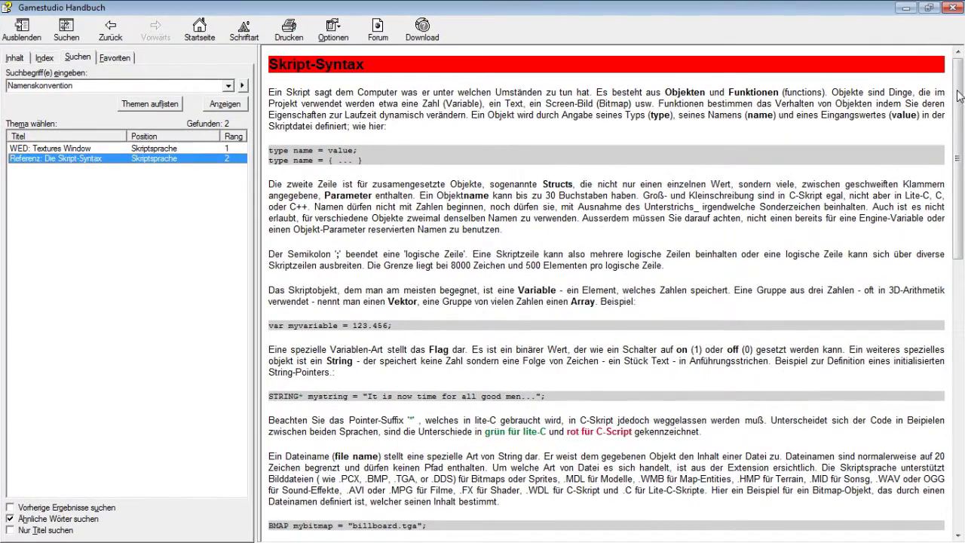
Scroll to the type-prefix table and mark var, myVariable, long/int, char, BMAP* and SOUND* prefixes.
mouse_move(960, 96)
left_mouse_down()
mouse_move(946, 243)
mouse_move(910, 356)
left_mouse_up()
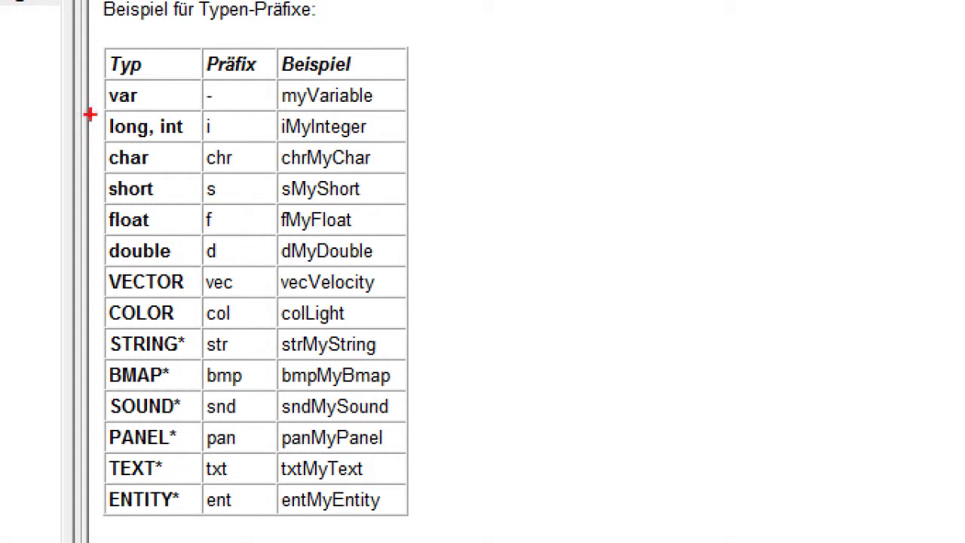
mouse_move(95, 109)
left_mouse_down()
mouse_move(173, 90)
mouse_move(99, 86)
left_mouse_up()
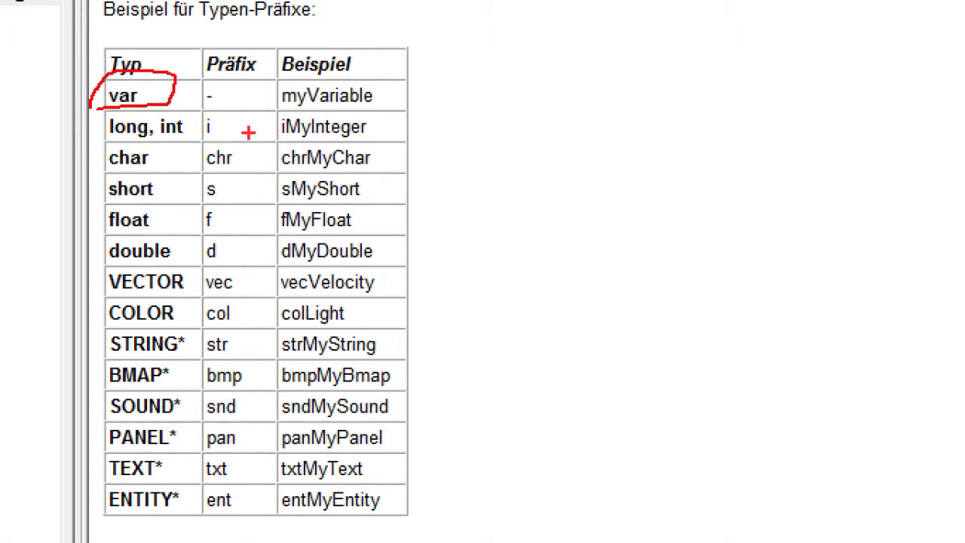
left_click_drag(277, 108, 309, 109)
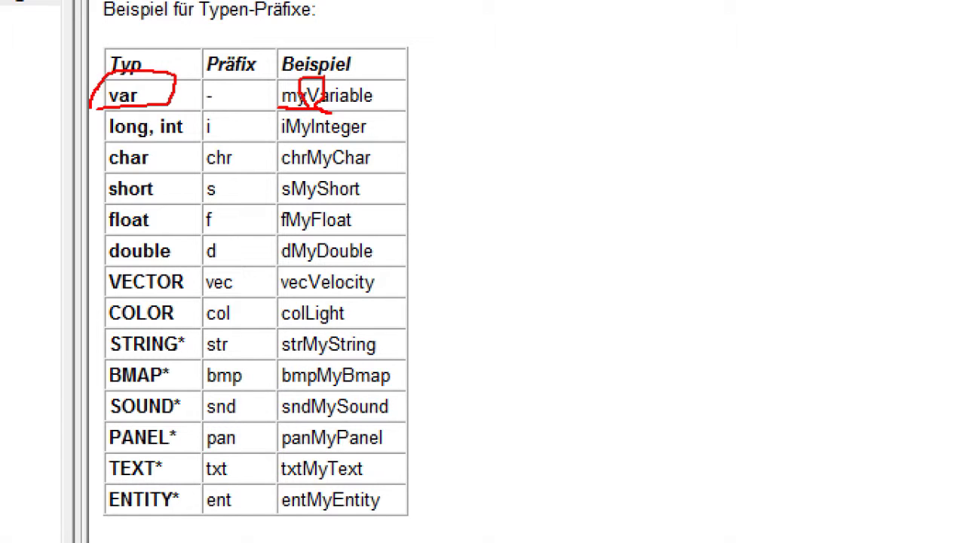
mouse_move(326, 111)
left_mouse_down()
mouse_move(332, 73)
mouse_move(302, 91)
mouse_move(404, 118)
left_mouse_up()
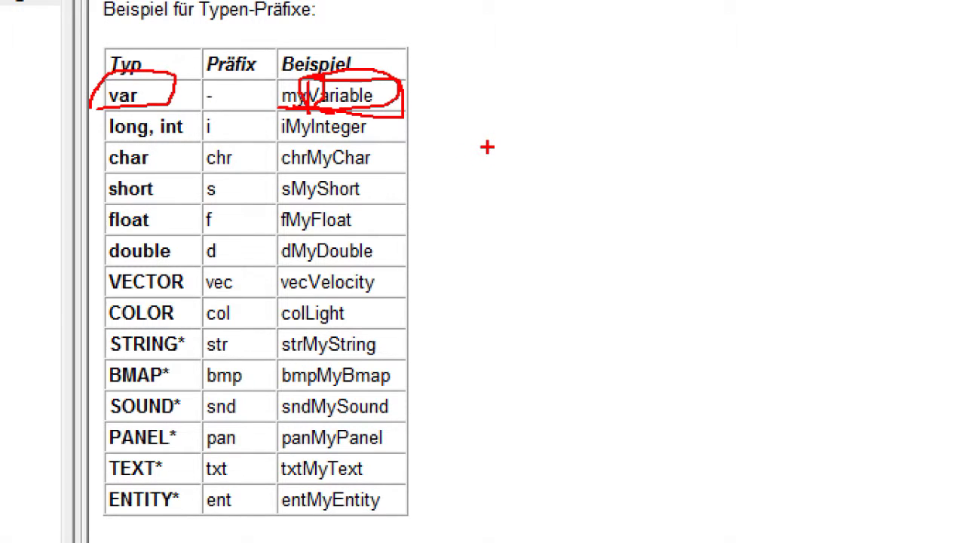
mouse_move(300, 113)
left_mouse_down()
mouse_move(265, 107)
mouse_move(300, 77)
left_mouse_up()
mouse_move(103, 141)
left_mouse_down()
mouse_move(202, 141)
mouse_move(103, 110)
left_mouse_up()
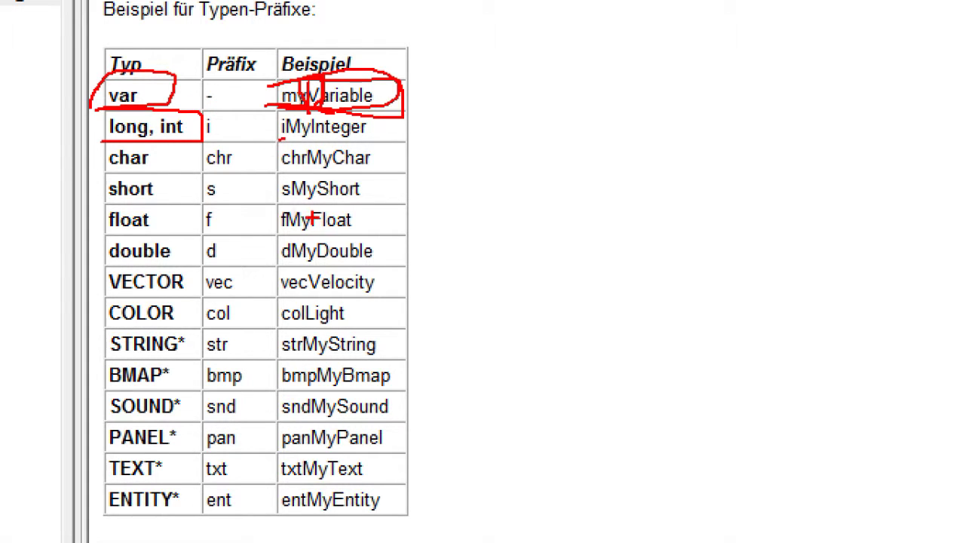
left_click_drag(76, 164, 237, 174)
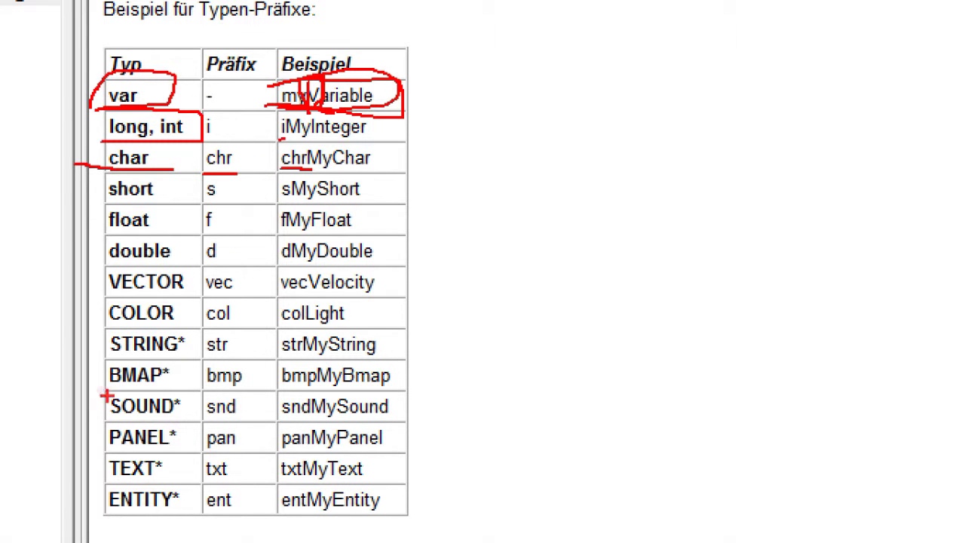
left_click_drag(96, 389, 98, 360)
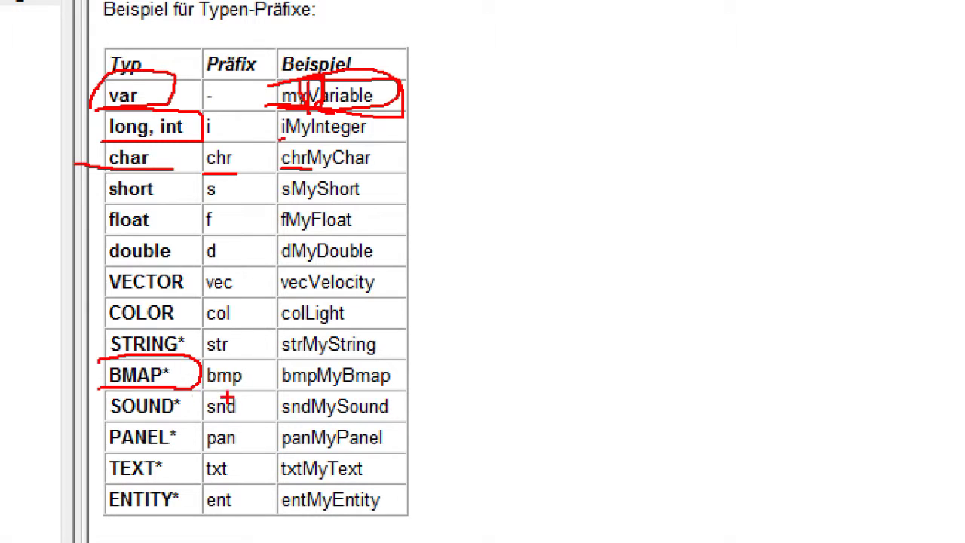
left_click_drag(198, 389, 200, 386)
mouse_move(87, 426)
left_mouse_down()
mouse_move(198, 390)
mouse_move(187, 416)
mouse_move(198, 424)
left_mouse_up()
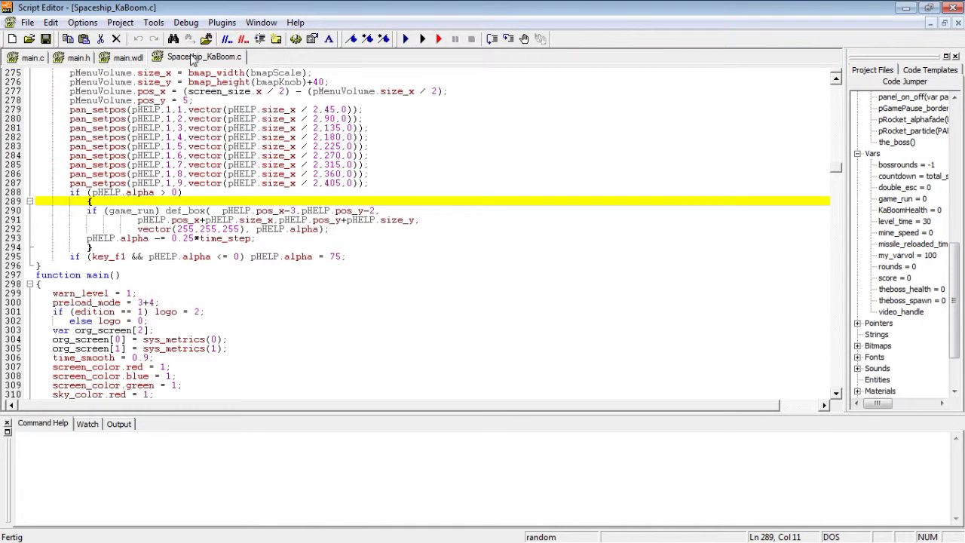
Close Spaceship_KaBoom.c and insert new lines after the def_move(); call in main.c.
right_click(221, 62)
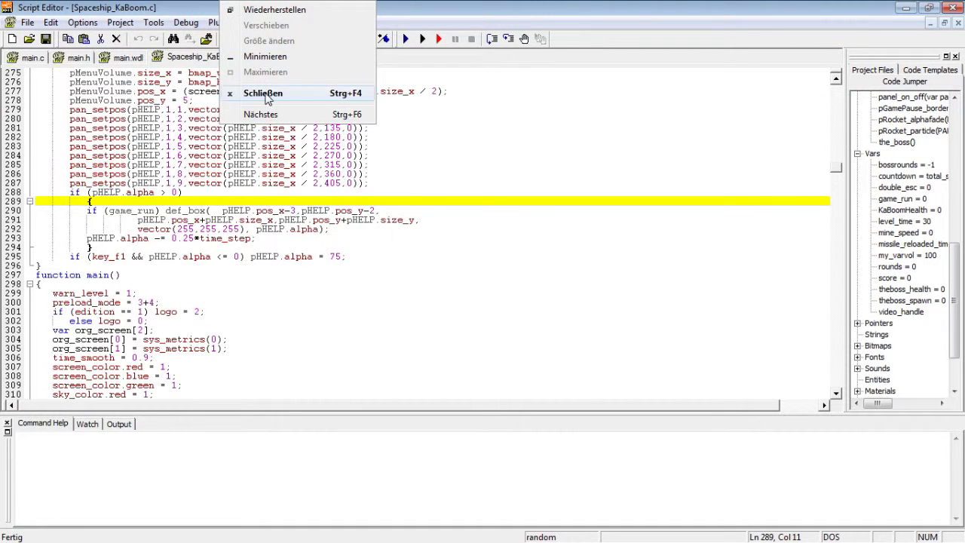
left_click(264, 93)
scroll(116, 249, "down", 1)
scroll(110, 294, "down", 1)
scroll(110, 294, "down", 1)
scroll(110, 289, "down", 5)
left_click(125, 305)
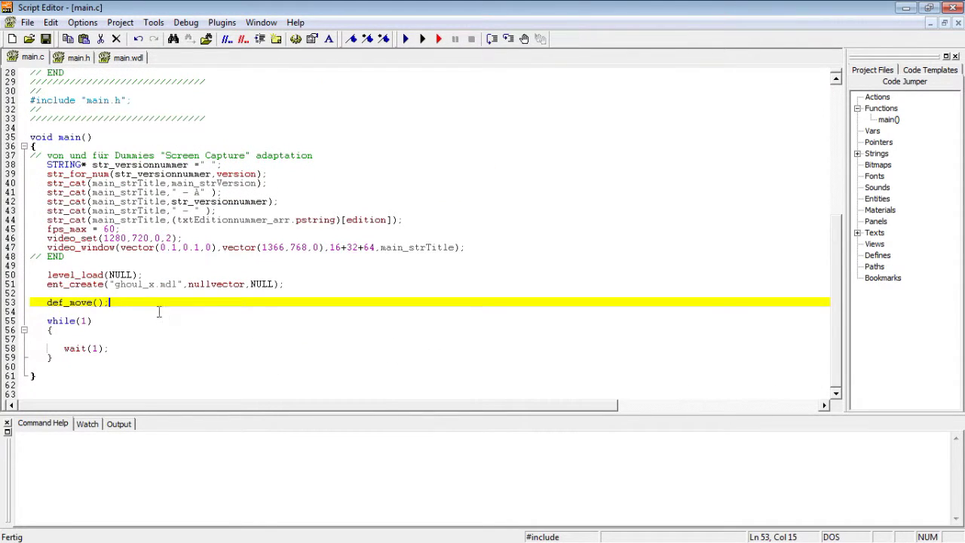
key("Return")
key("Return")
type("bmpS")
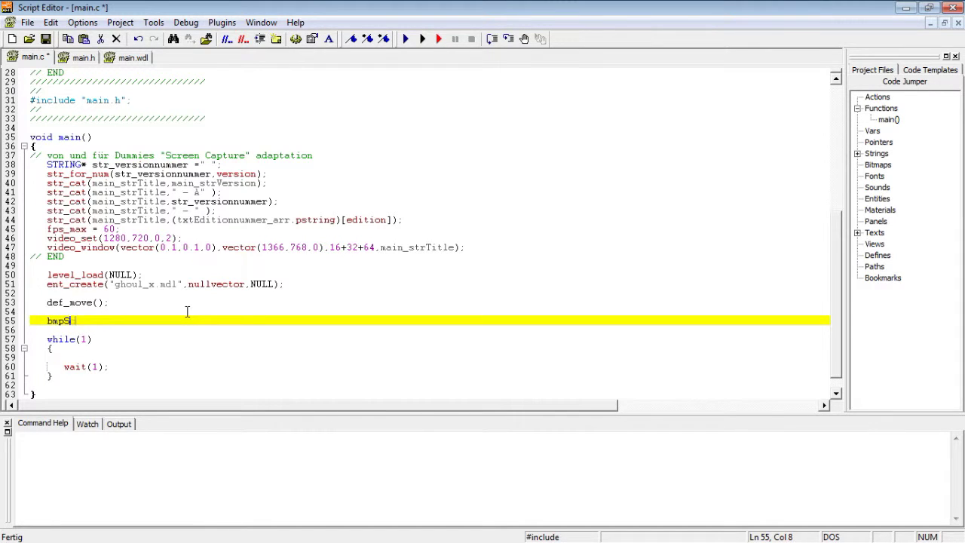
Type 'chip', annotate the code, then delete the sample name bmpSchip and its empty line.
type("chip.......")
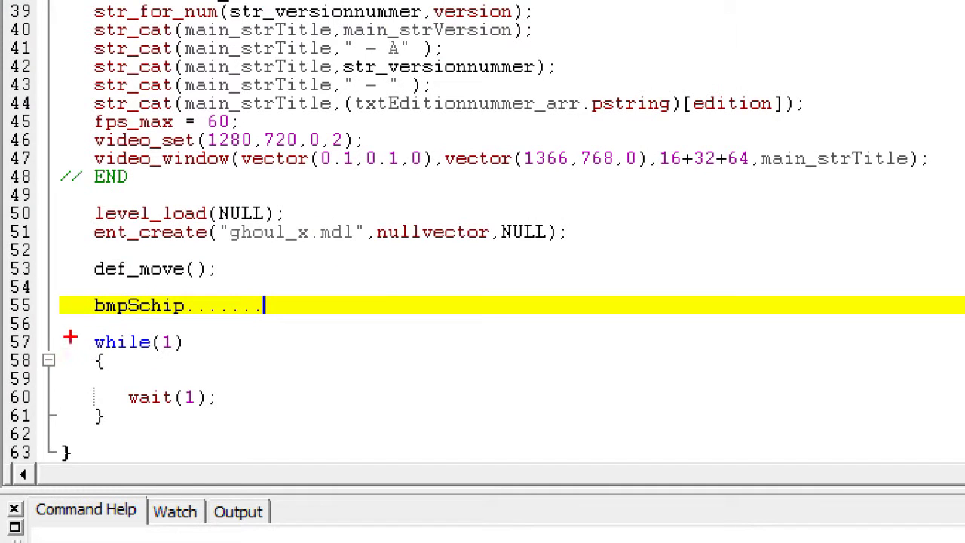
mouse_move(86, 322)
left_mouse_down()
mouse_move(123, 323)
mouse_move(201, 294)
mouse_move(144, 329)
left_mouse_up()
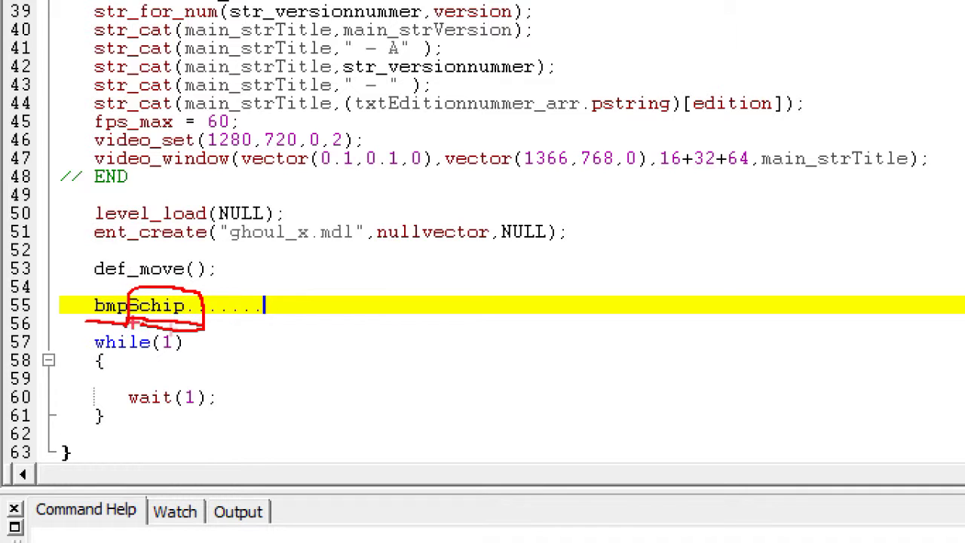
left_click_drag(82, 335, 231, 320)
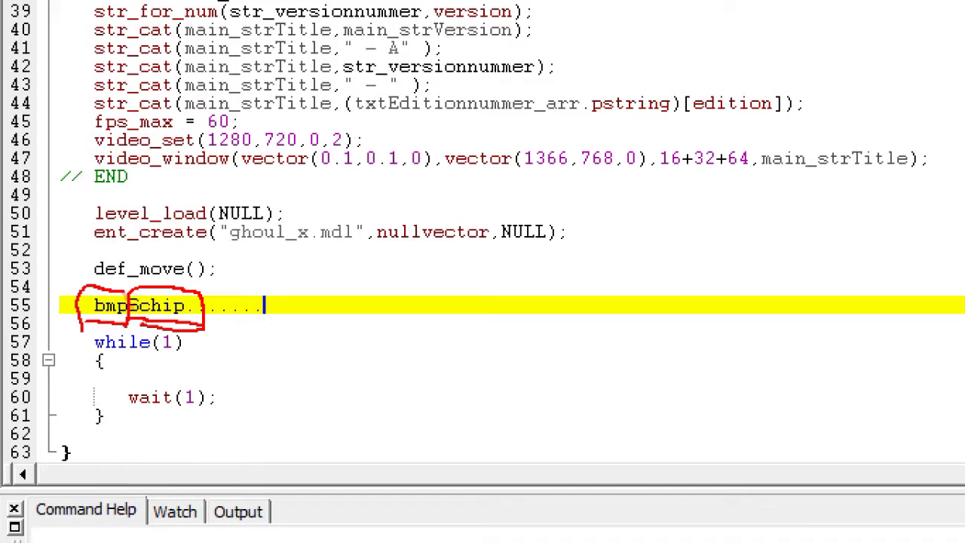
key("Escape")
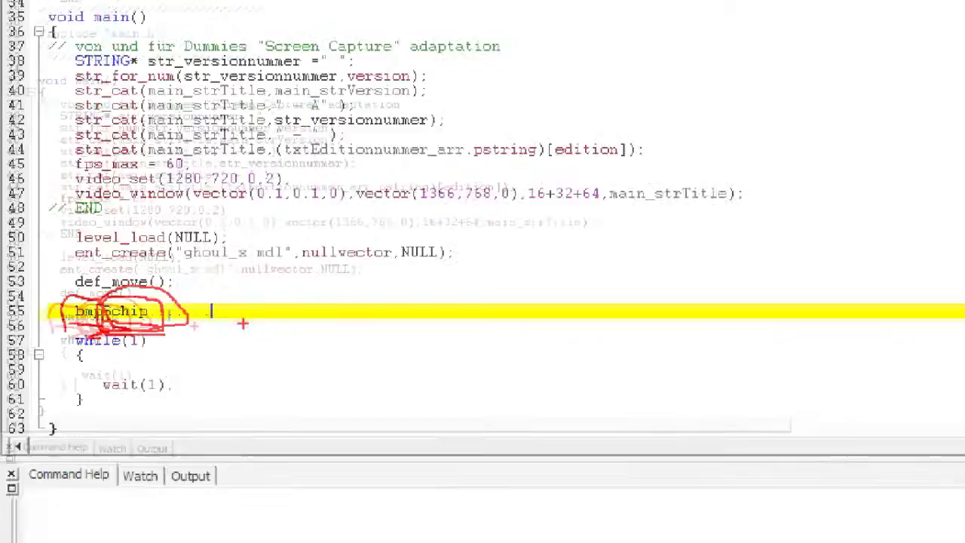
key("ctrl+1")
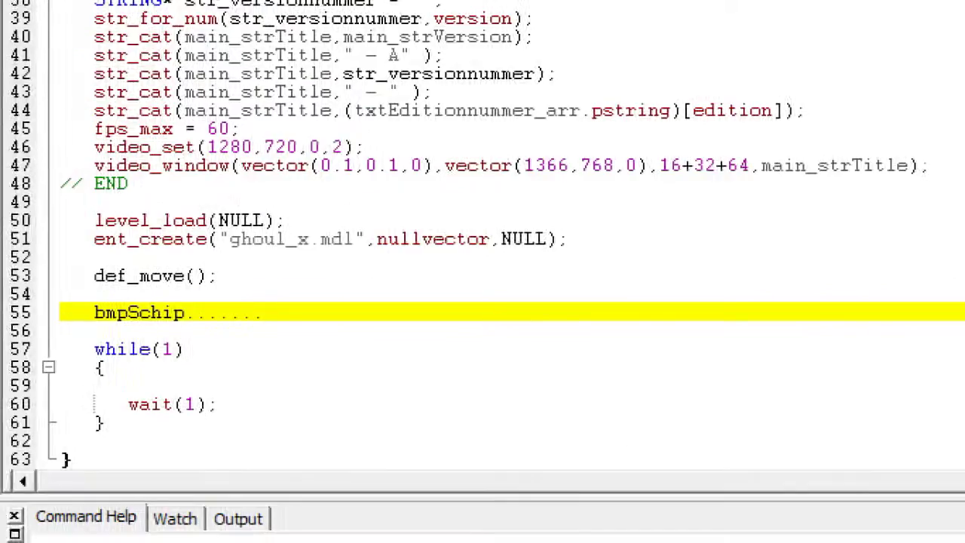
left_click(87, 331)
mouse_move(61, 329)
left_mouse_down()
mouse_move(188, 321)
mouse_move(68, 328)
left_mouse_up()
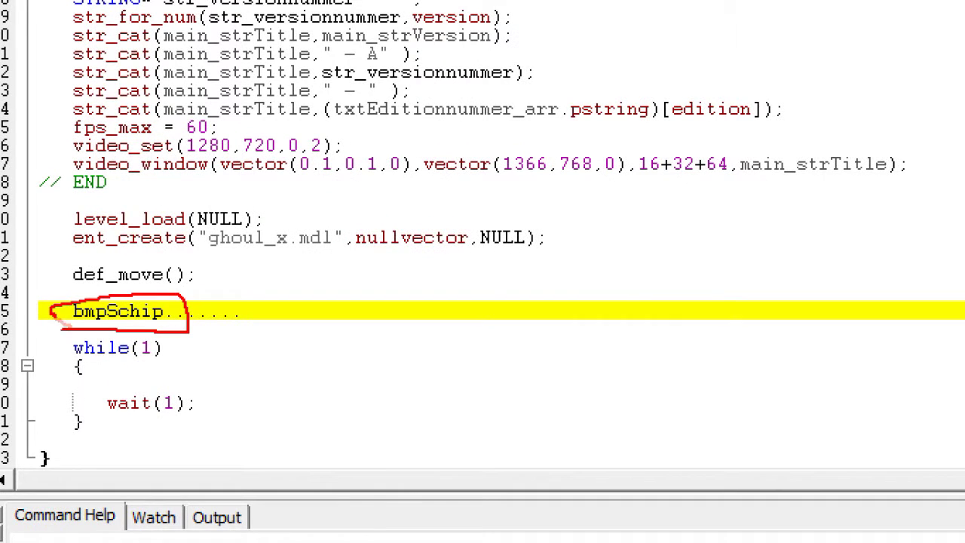
key("Escape")
left_click_drag(133, 321, 45, 314)
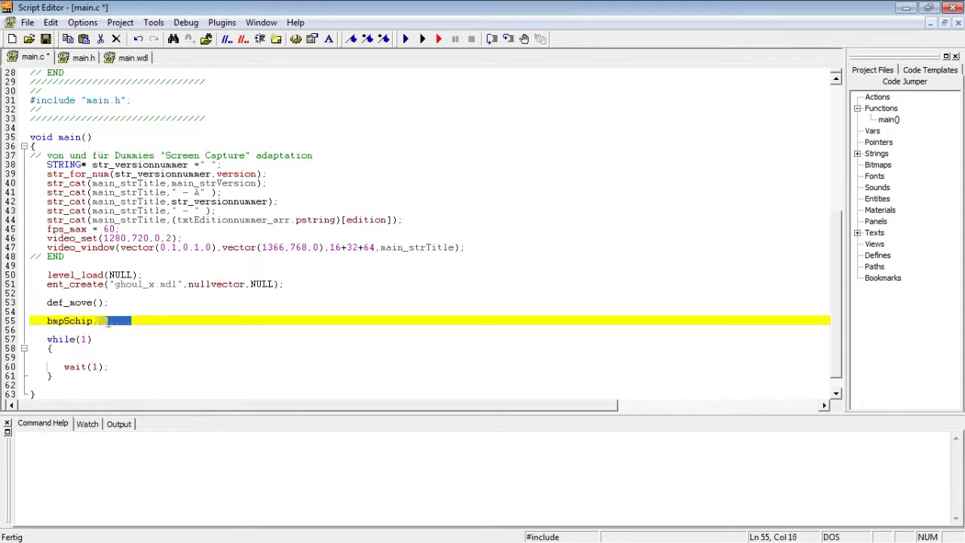
key("BackSpace")
key("BackSpace")
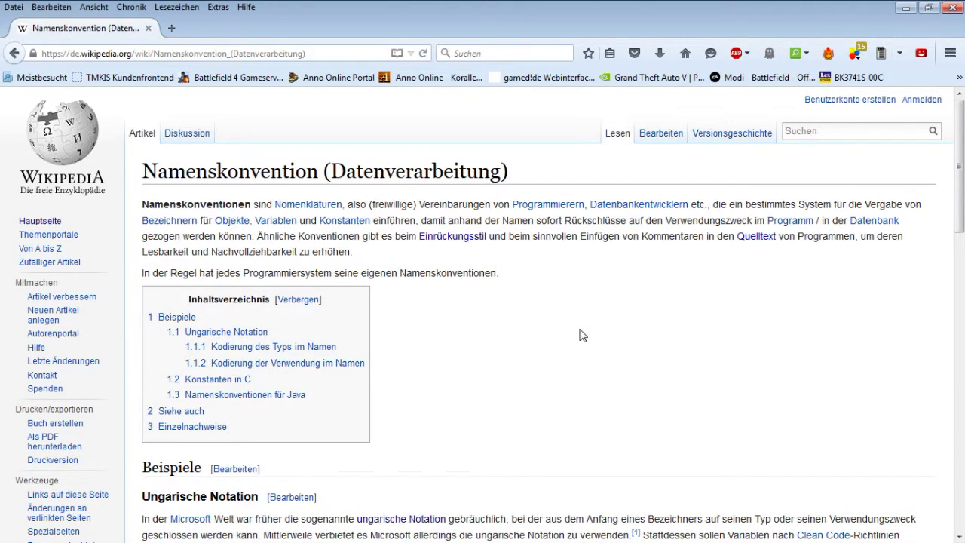
scroll(582, 335, "down", 2)
scroll(582, 335, "down", 2)
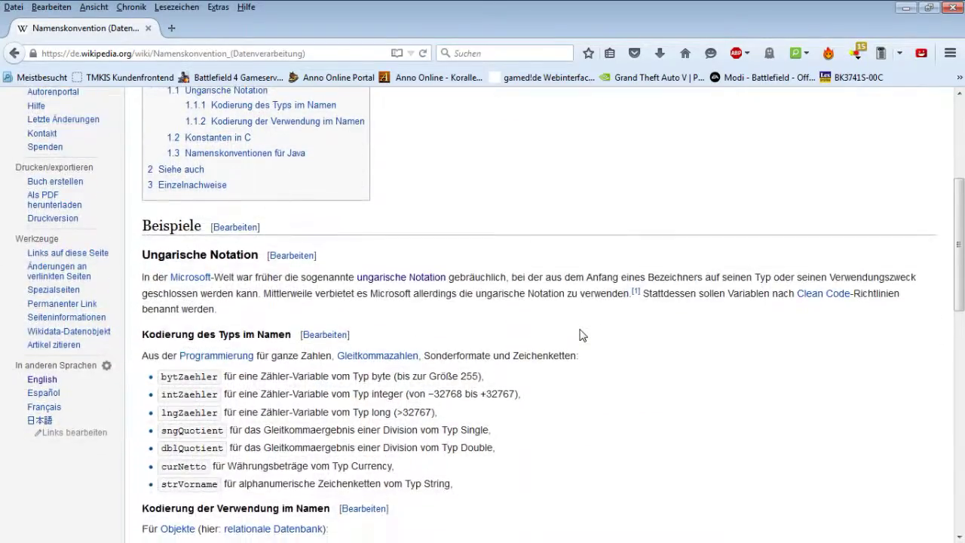
scroll(493, 334, "down", 2)
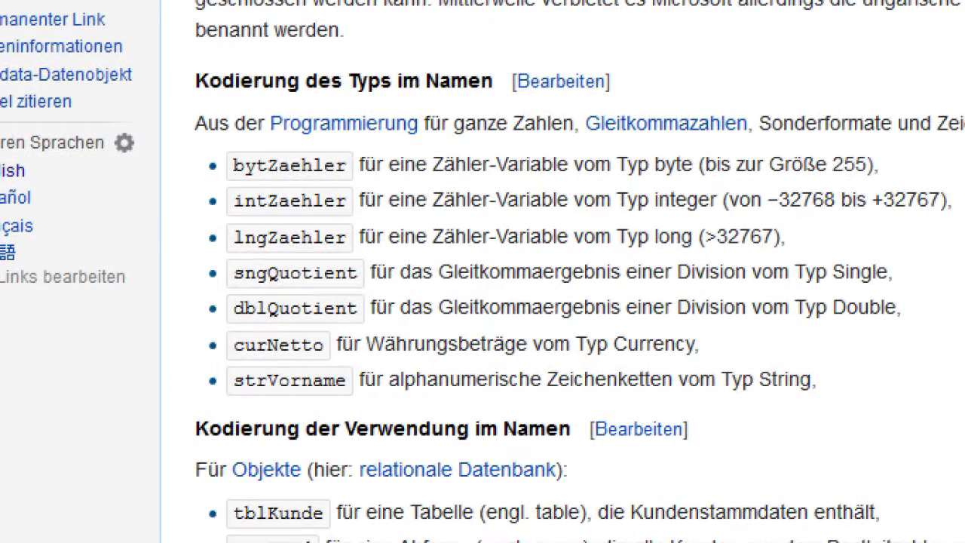
mouse_move(229, 216)
left_mouse_down()
mouse_move(258, 215)
mouse_move(310, 186)
left_mouse_up()
mouse_move(694, 215)
left_mouse_down()
mouse_move(875, 247)
mouse_move(828, 245)
left_mouse_up()
left_click_drag(224, 260, 292, 259)
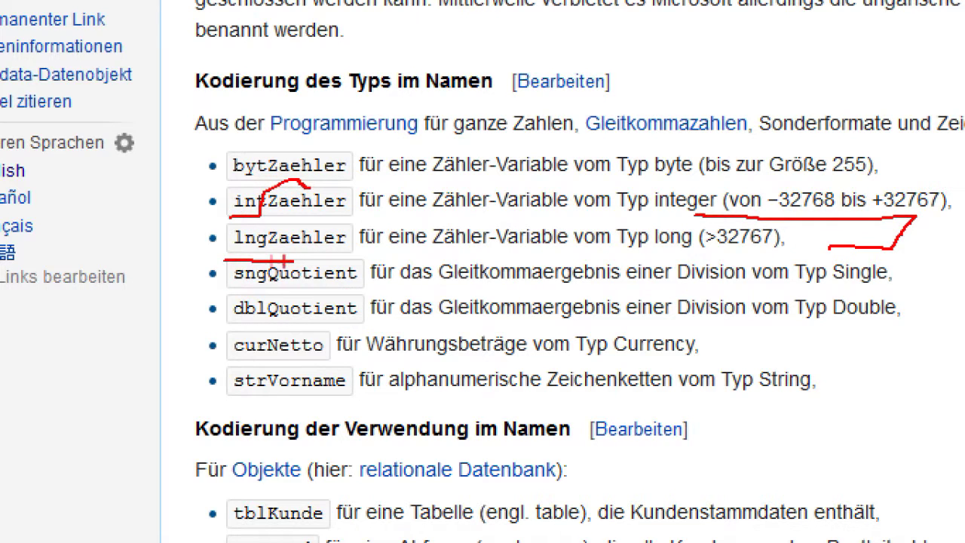
left_click_drag(652, 256, 695, 256)
left_click_drag(225, 287, 270, 286)
left_click_drag(221, 322, 273, 321)
left_click_drag(234, 352, 282, 352)
left_click_drag(225, 400, 307, 402)
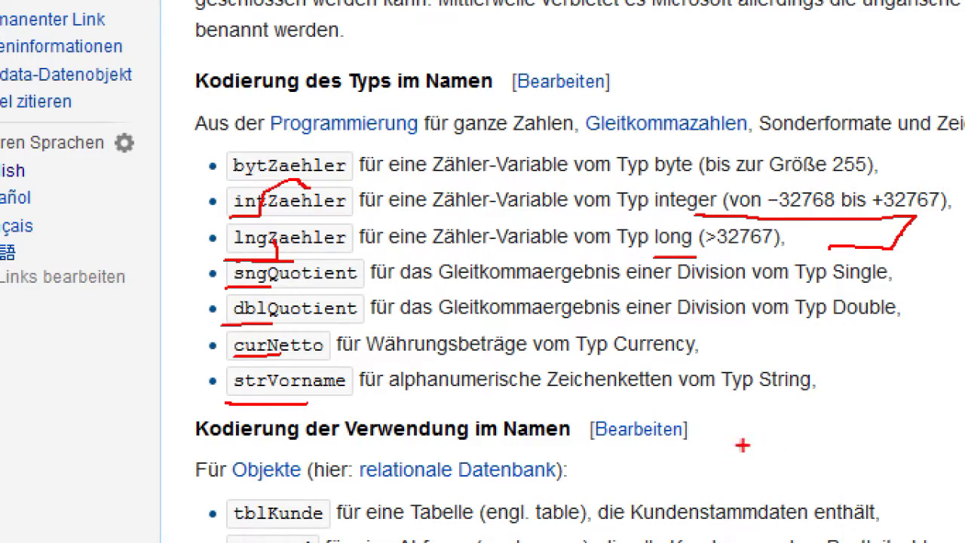
scroll(128, 304, "down", 5)
scroll(128, 304, "down", 2)
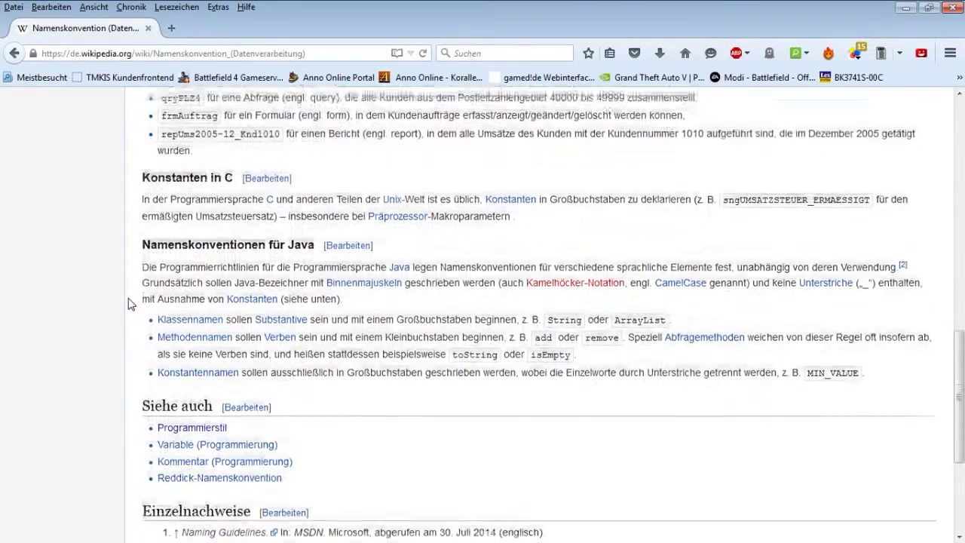
scroll(176, 306, "up", 2)
scroll(175, 305, "up", 2)
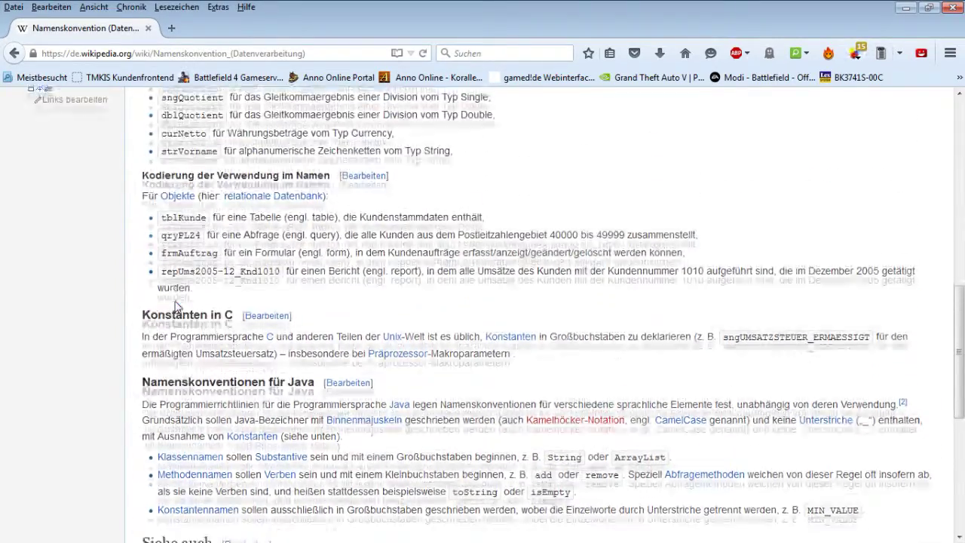
scroll(176, 305, "up", 1)
scroll(176, 304, "up", 1)
scroll(176, 301, "up", 1)
scroll(176, 303, "up", 2)
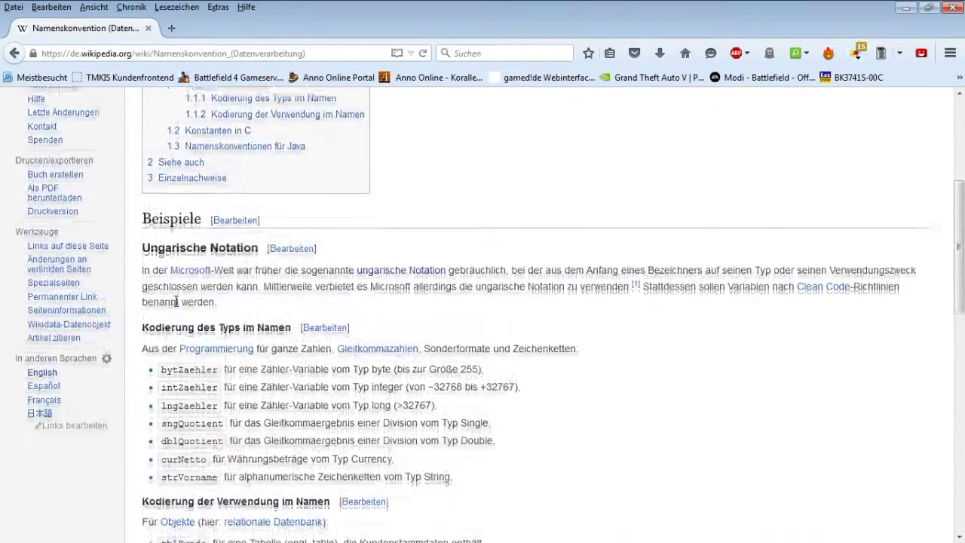
scroll(176, 304, "up", 1)
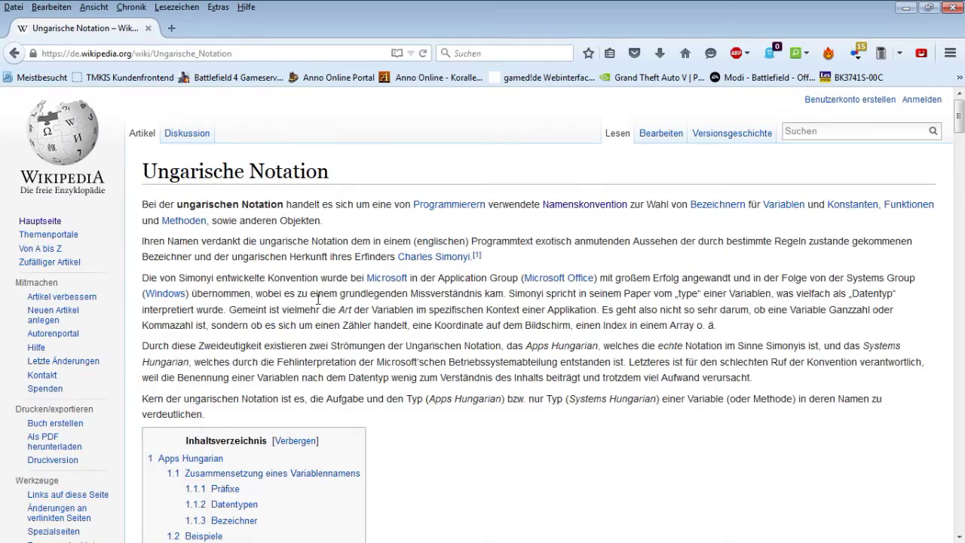
Scroll the Ungarische Notation article and highlight passages in its introduction.
scroll(317, 300, "down", 2)
scroll(437, 334, "down", 3)
scroll(437, 327, "down", 2)
scroll(436, 334, "down", 3)
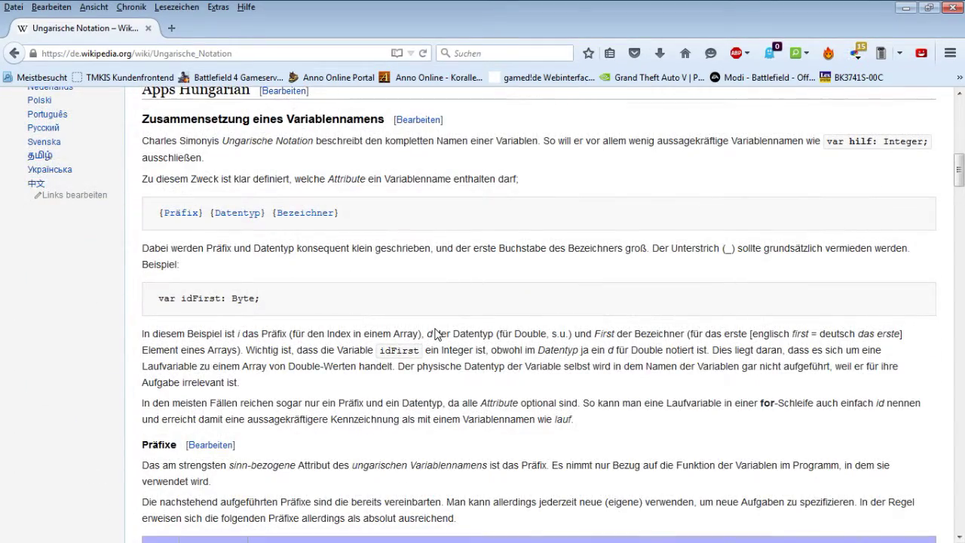
scroll(437, 327, "up", 2)
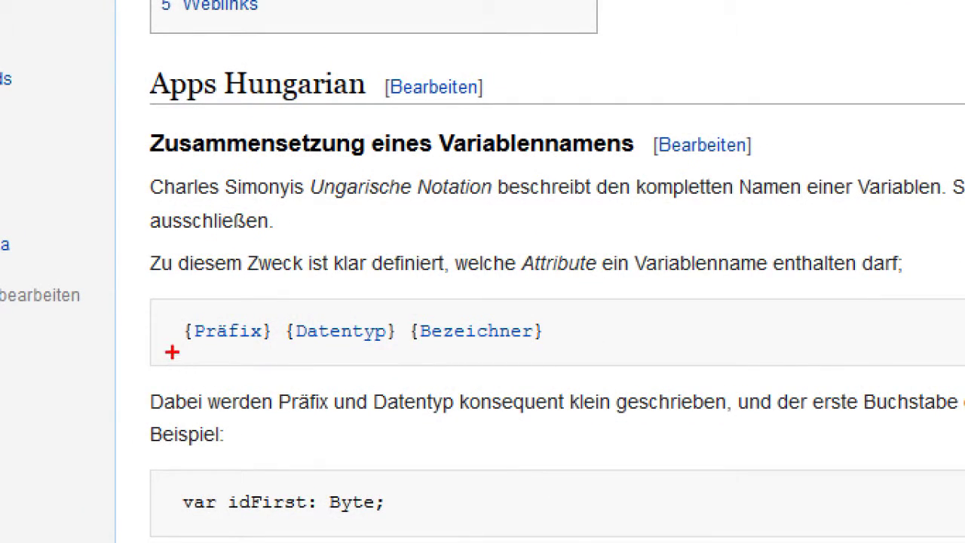
mouse_move(176, 302)
left_mouse_down()
mouse_move(175, 361)
mouse_move(294, 298)
left_mouse_up()
mouse_move(286, 345)
left_mouse_down()
mouse_move(162, 354)
mouse_move(261, 370)
left_mouse_up()
left_click_drag(423, 351, 404, 375)
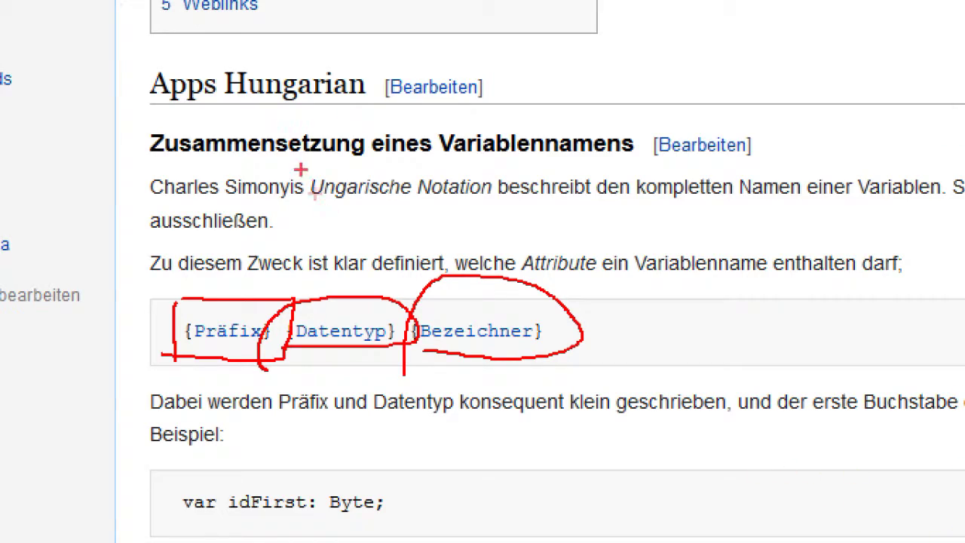
Scroll past Apps Hungarian to the Präfixe table, from p (pointer) through f (flag).
scroll(359, 457, "down", 4)
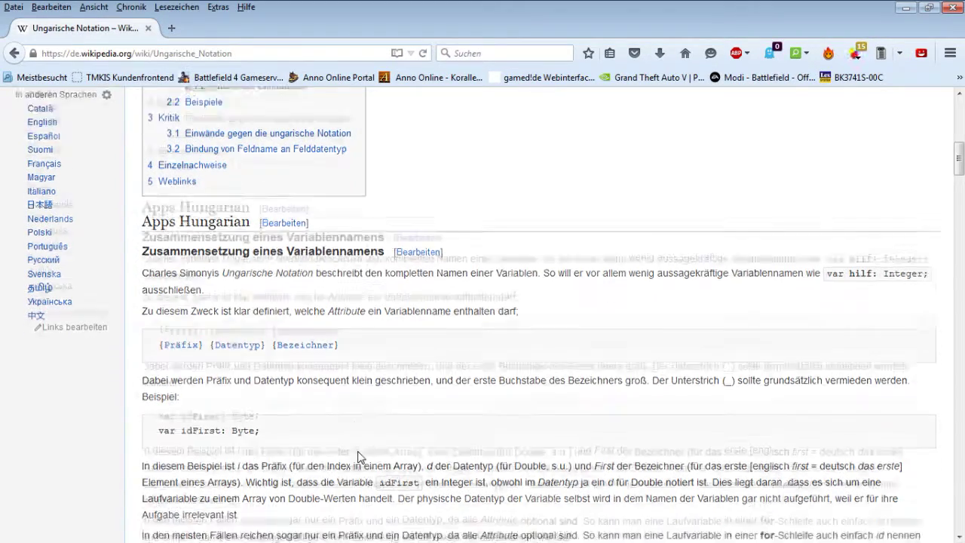
scroll(387, 370, "down", 6)
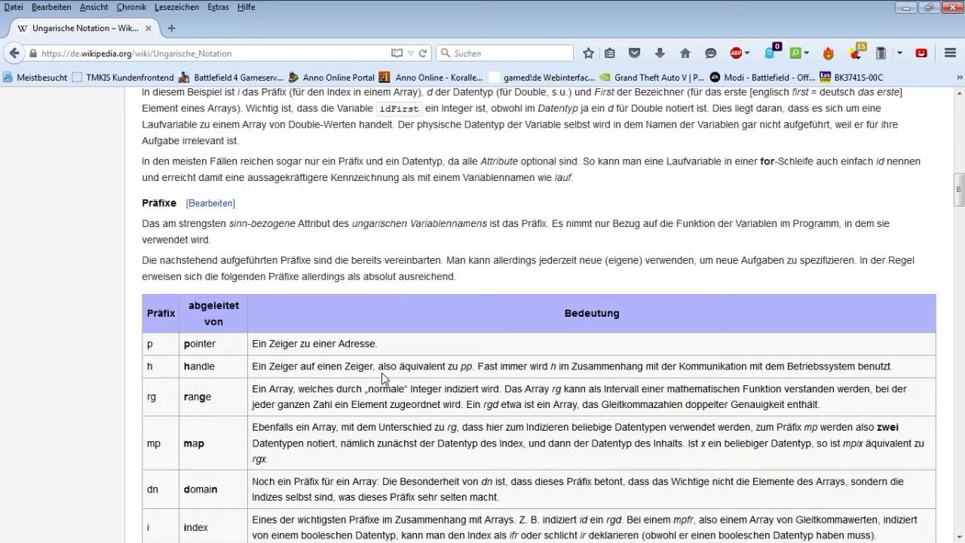
scroll(388, 379, "down", 3)
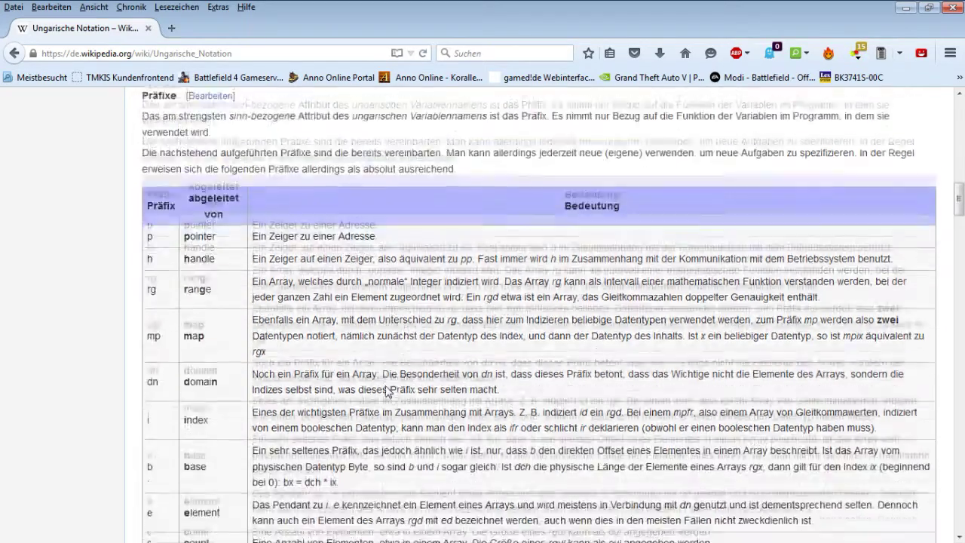
scroll(381, 383, "down", 2)
scroll(377, 385, "down", 1)
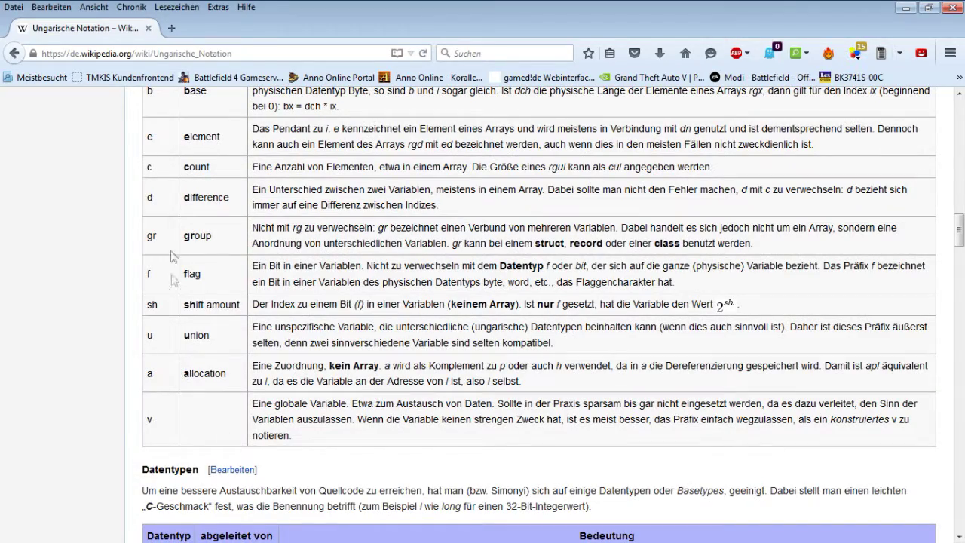
scroll(317, 298, "up", 1)
scroll(316, 298, "up", 2)
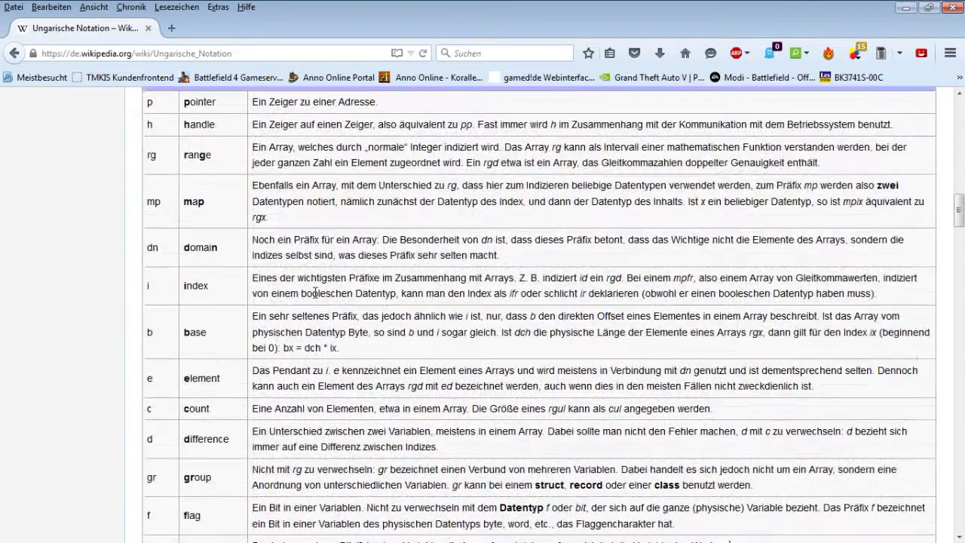
scroll(310, 309, "up", 1)
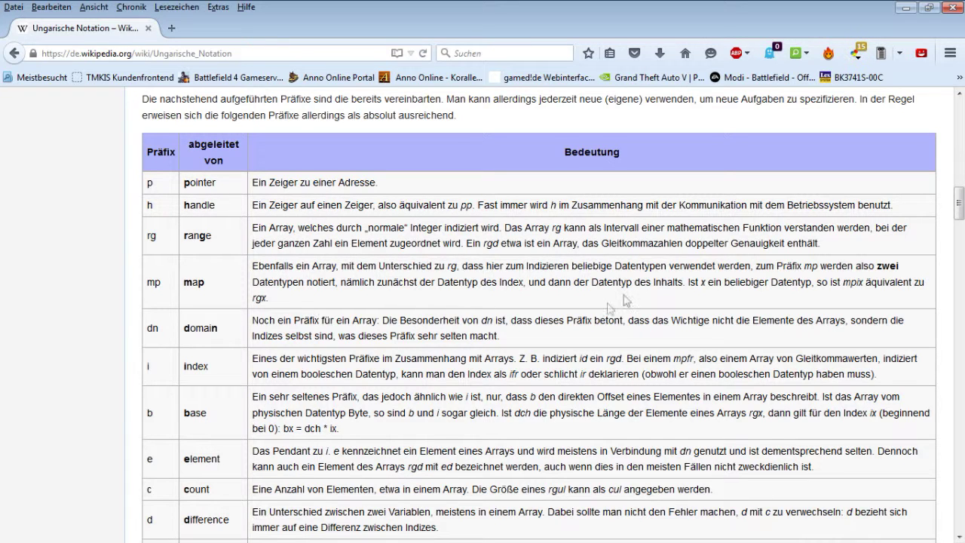
Review the handbook's Namenskonvention type-prefix table, then return to main.c in the editor.
key("alt+Tab")
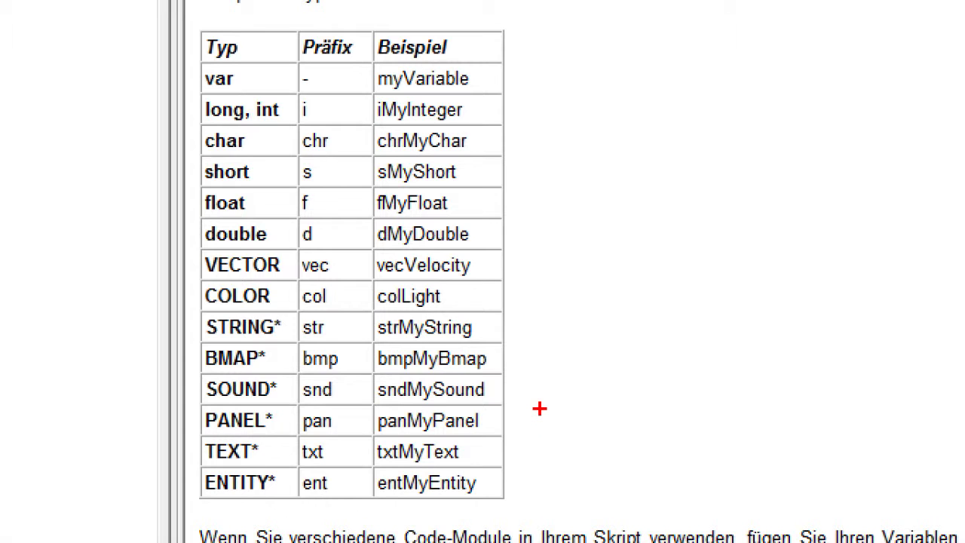
mouse_move(185, 15)
left_mouse_down()
mouse_move(260, 27)
mouse_move(456, 25)
mouse_move(291, 510)
mouse_move(190, 513)
left_mouse_up()
key("Escape")
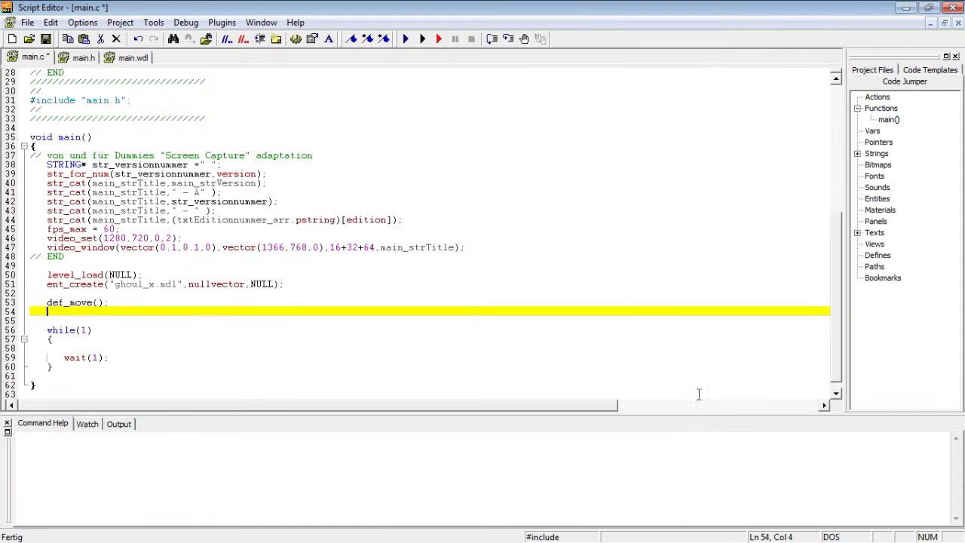
left_click(469, 347)
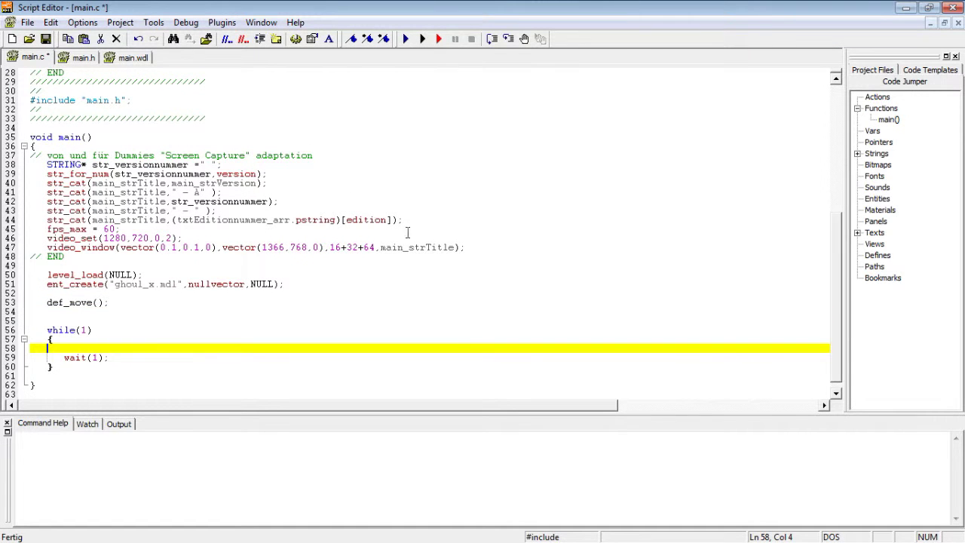
left_click(45, 39)
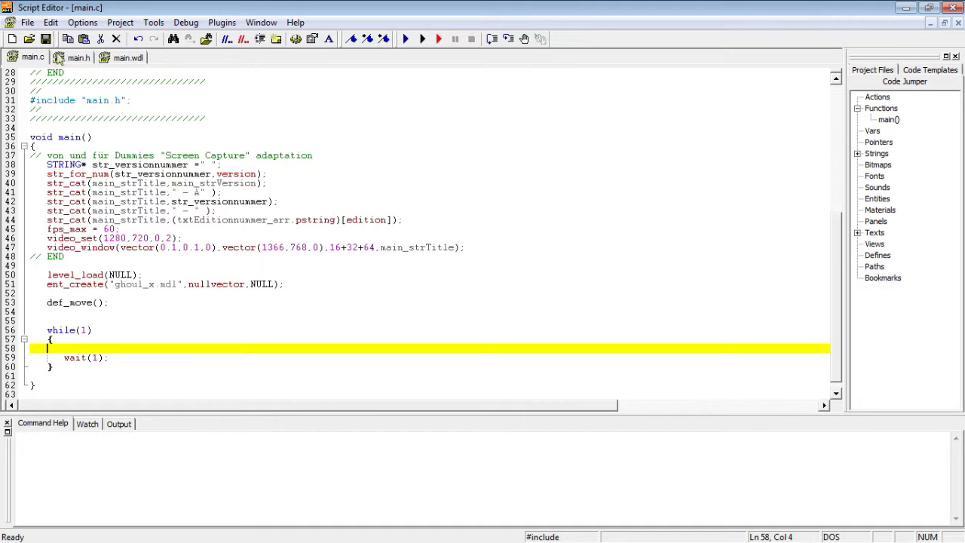
left_click(79, 59)
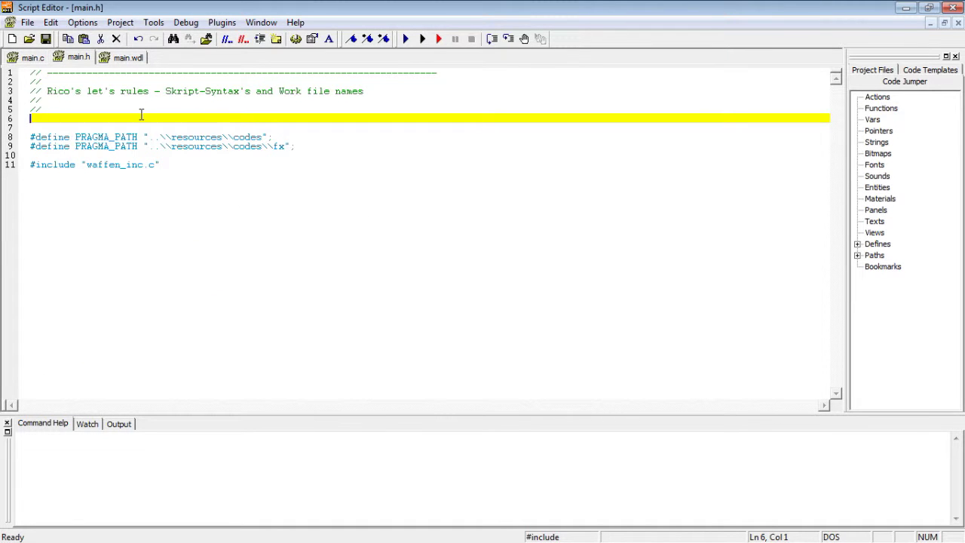
left_click(118, 61)
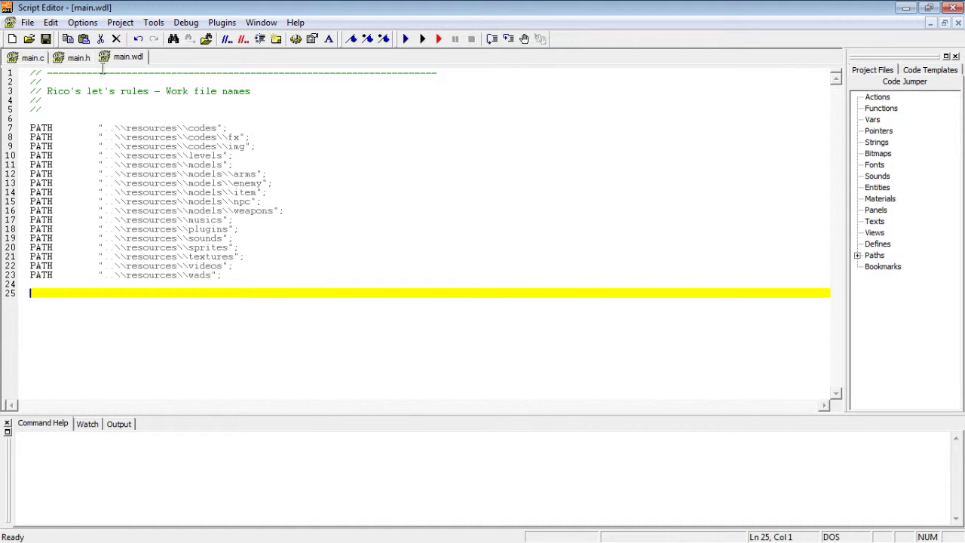
left_click(80, 61)
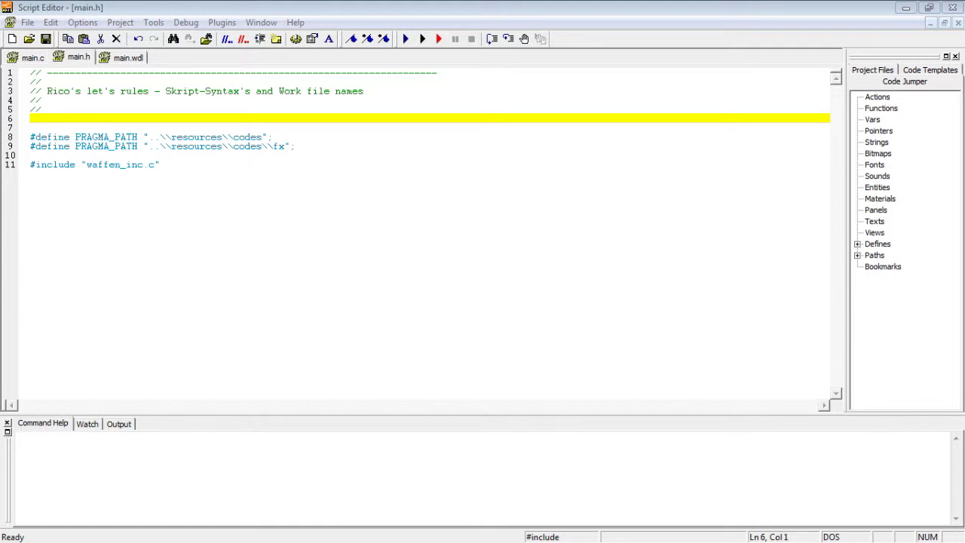
Paste the commented naming-convention block into main.h and scroll through it, marking lines.
key("ctrl+v")
scroll(290, 270, "up", 1)
scroll(290, 270, "up", 7)
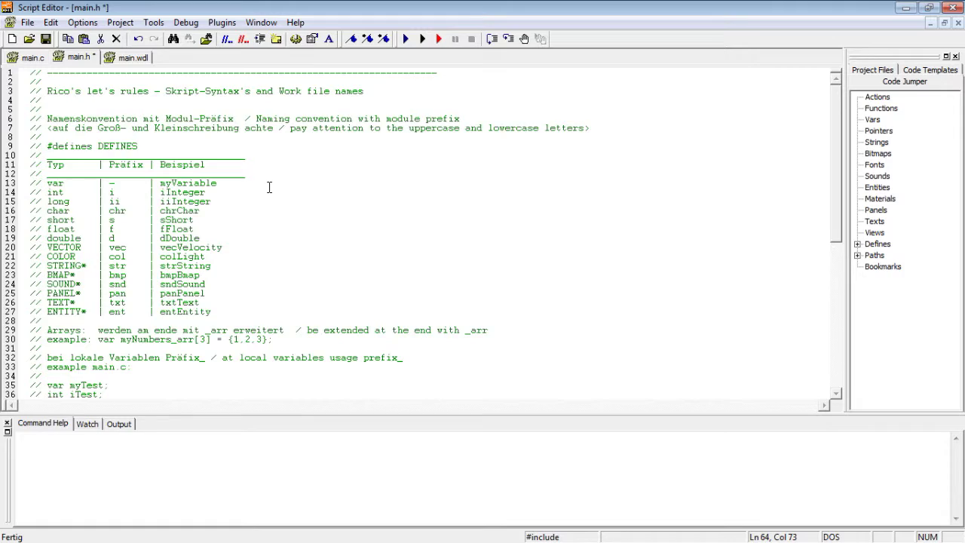
scroll(269, 189, "down", 8)
scroll(269, 200, "down", 9)
scroll(268, 204, "up", 4)
scroll(268, 211, "up", 7)
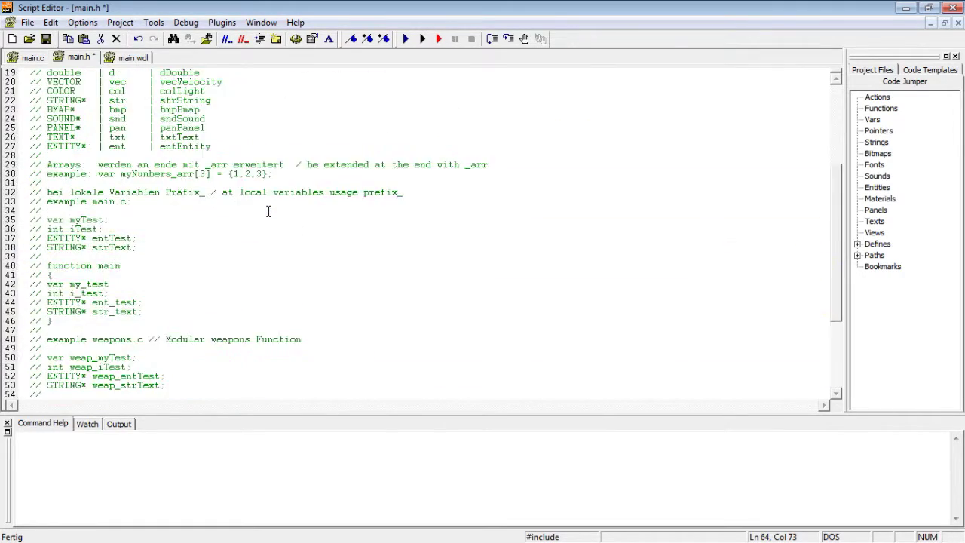
scroll(267, 211, "up", 6)
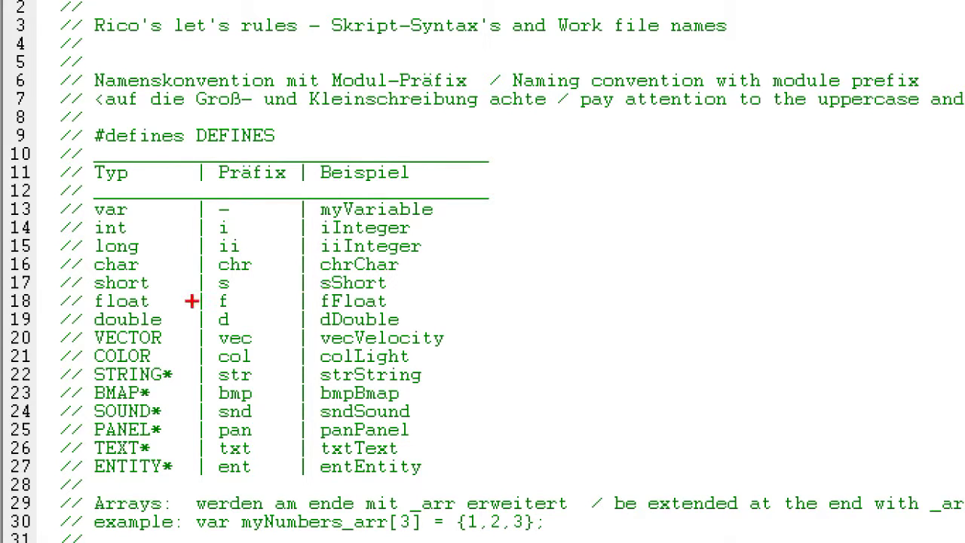
left_click_drag(80, 257, 77, 243)
mouse_move(208, 259)
left_mouse_down()
mouse_move(219, 261)
mouse_move(202, 249)
left_mouse_up()
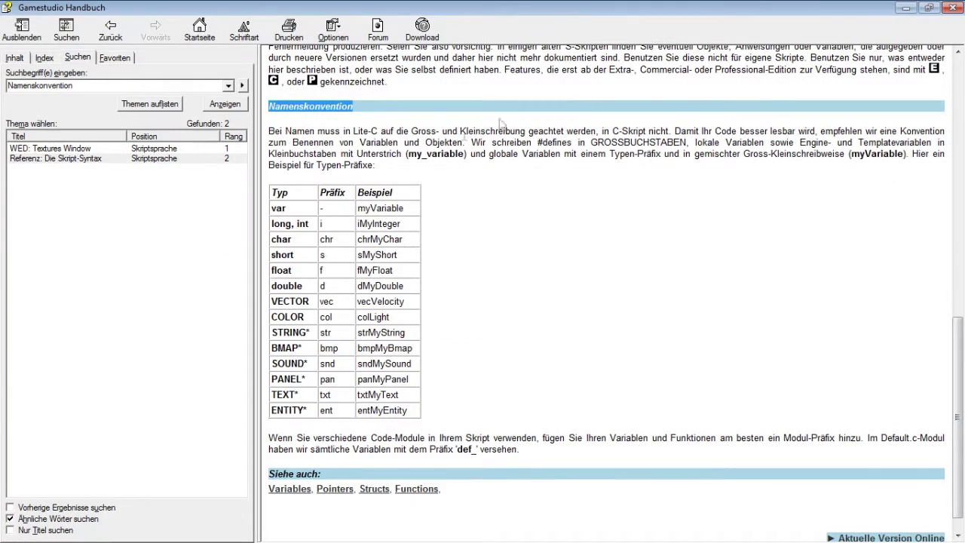
Float the restored Handbuch over main.h and compare: main.h gives int i and long ii.
left_click(929, 7)
mouse_move(505, 25)
left_mouse_down()
mouse_move(405, 25)
mouse_move(412, 22)
left_mouse_up()
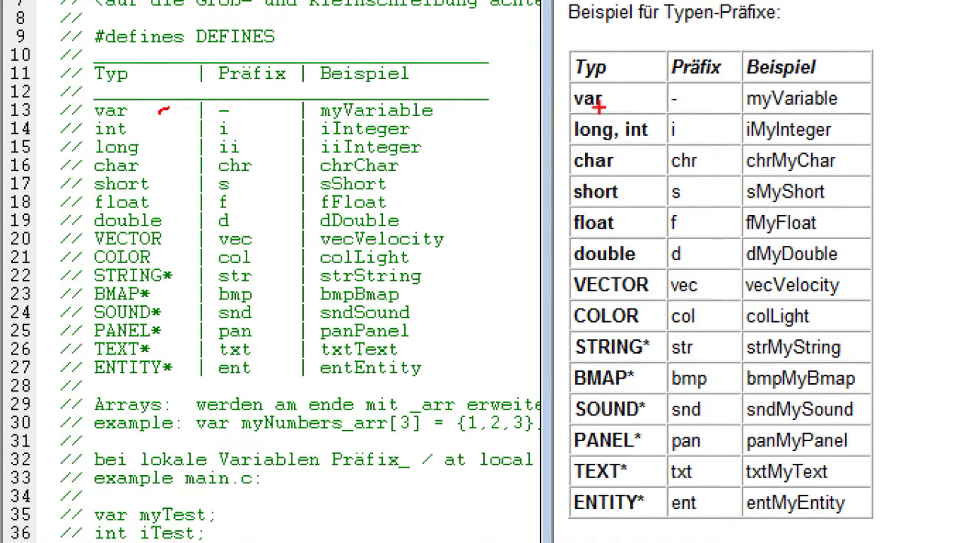
left_click_drag(629, 99, 642, 99)
left_click_drag(134, 131, 205, 129)
left_click_drag(660, 135, 554, 137)
left_click_drag(235, 129, 295, 217)
left_click_drag(281, 257, 290, 316)
left_click(276, 376)
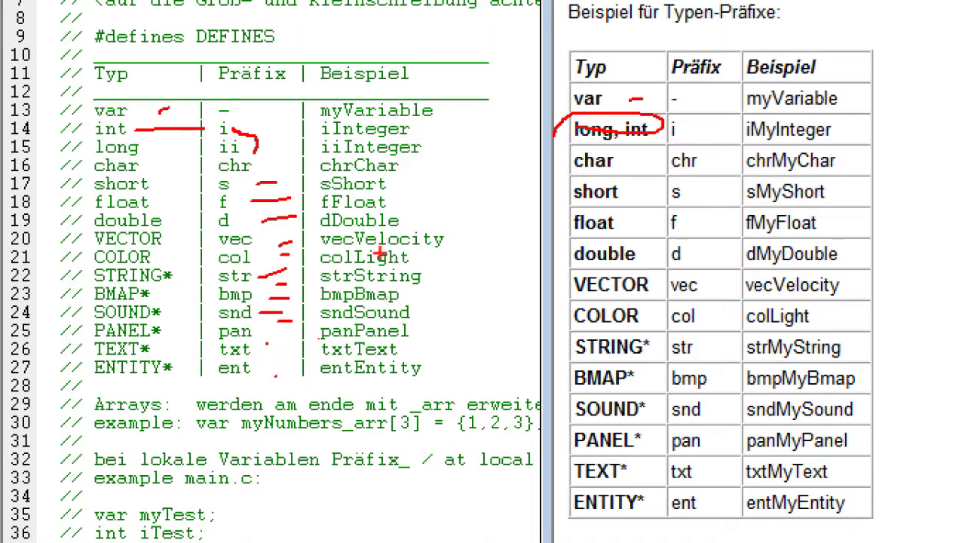
key("Escape")
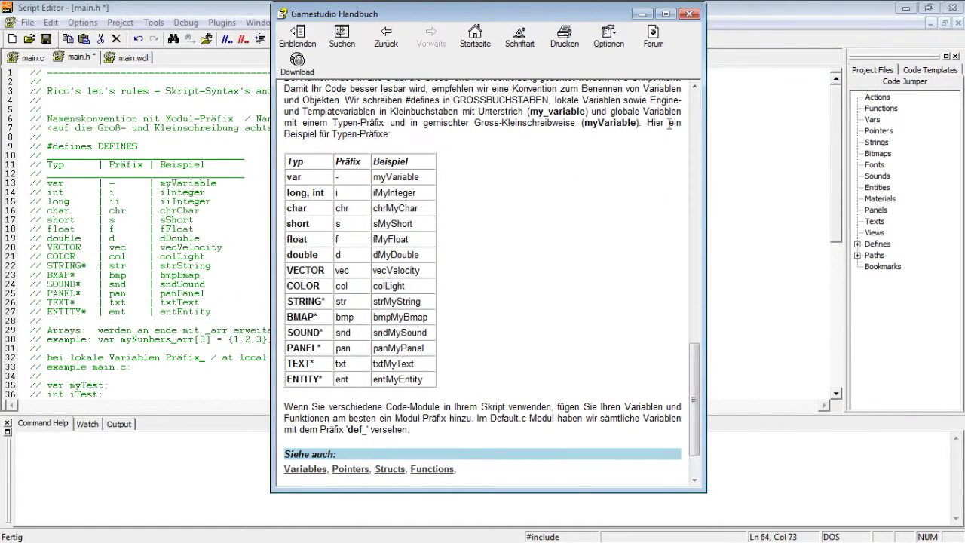
Close the handbook and mark main.h's _arr array suffix and prefix_ local-variable rules.
left_click(691, 14)
left_click(692, 14)
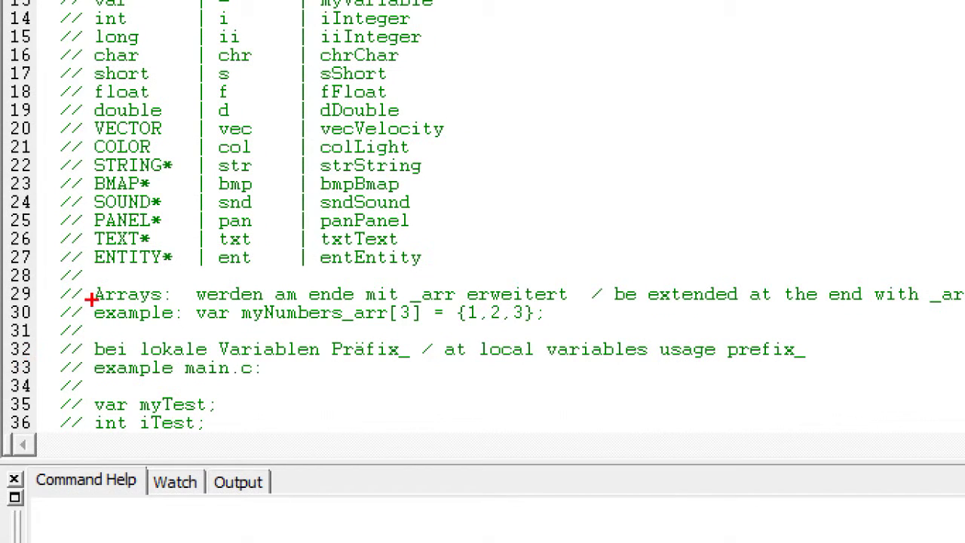
mouse_move(85, 307)
left_mouse_down()
mouse_move(181, 277)
mouse_move(80, 308)
left_mouse_up()
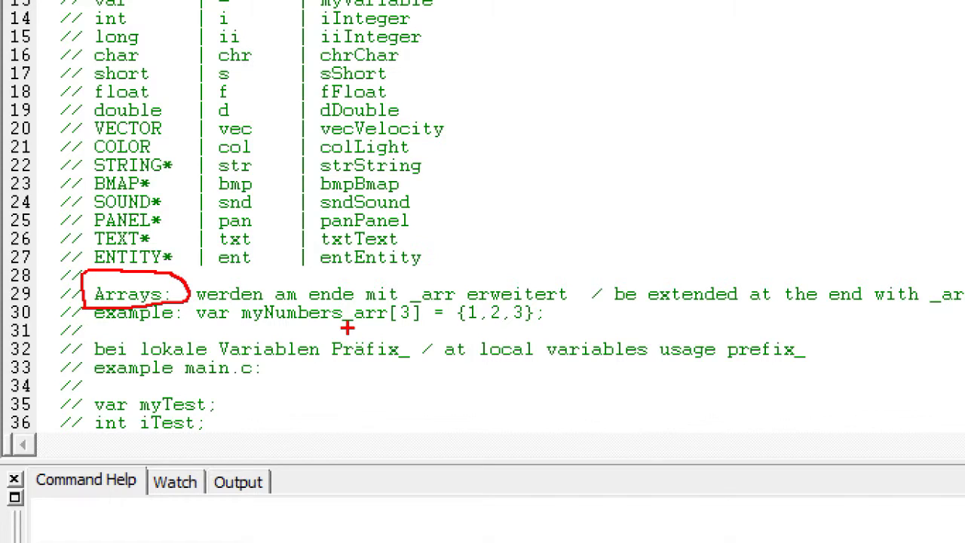
mouse_move(237, 329)
left_mouse_down()
mouse_move(245, 298)
mouse_move(209, 325)
left_mouse_up()
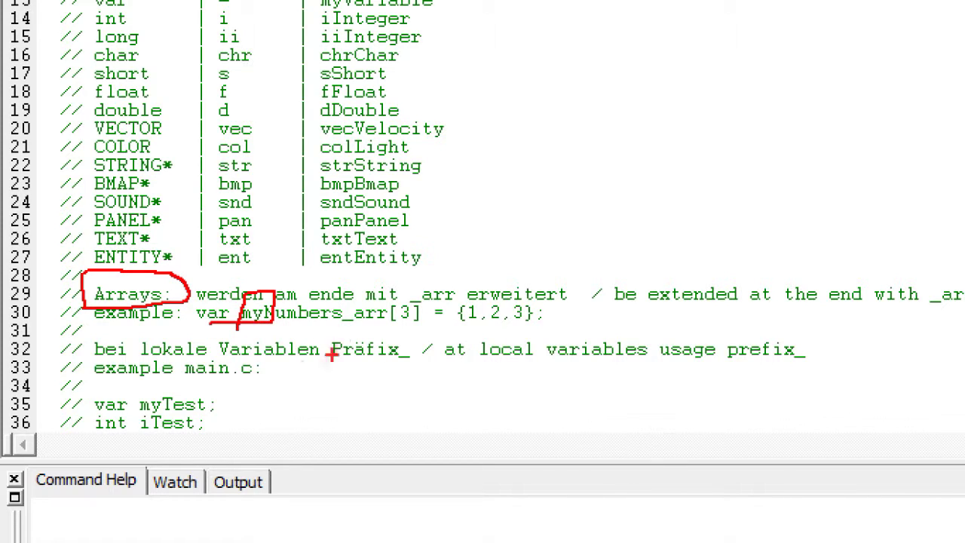
mouse_move(345, 327)
left_mouse_down()
mouse_move(392, 295)
mouse_move(341, 326)
left_mouse_up()
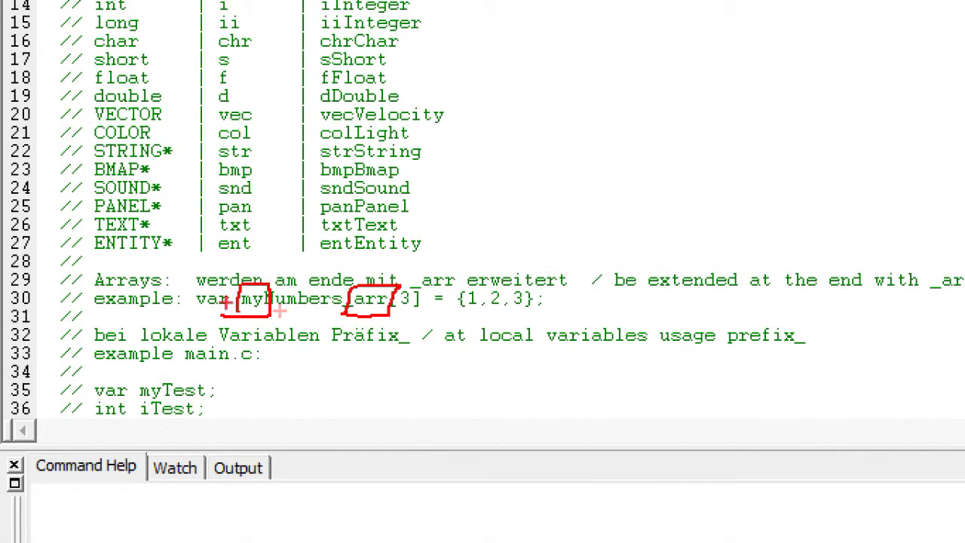
mouse_move(79, 288)
left_mouse_down()
mouse_move(176, 294)
mouse_move(76, 289)
left_mouse_up()
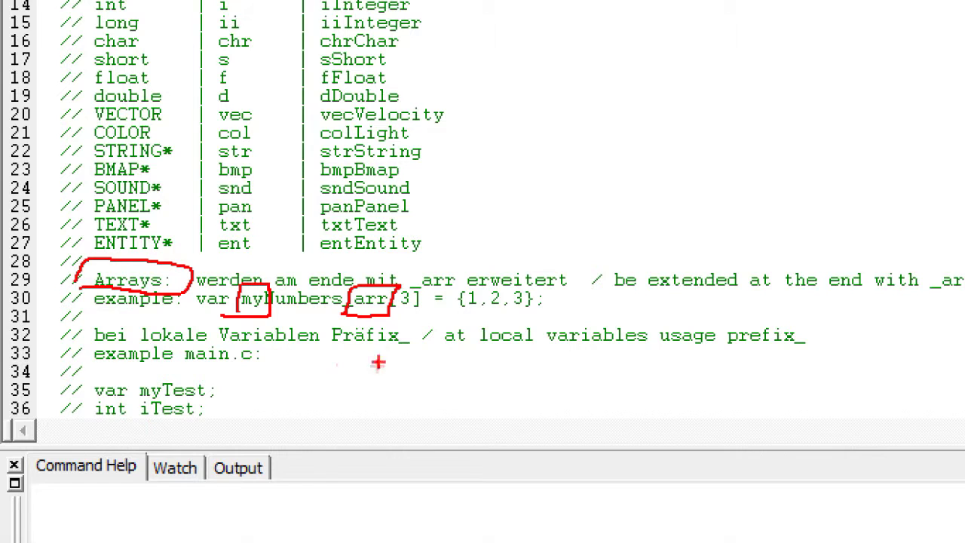
left_click_drag(347, 315, 306, 315)
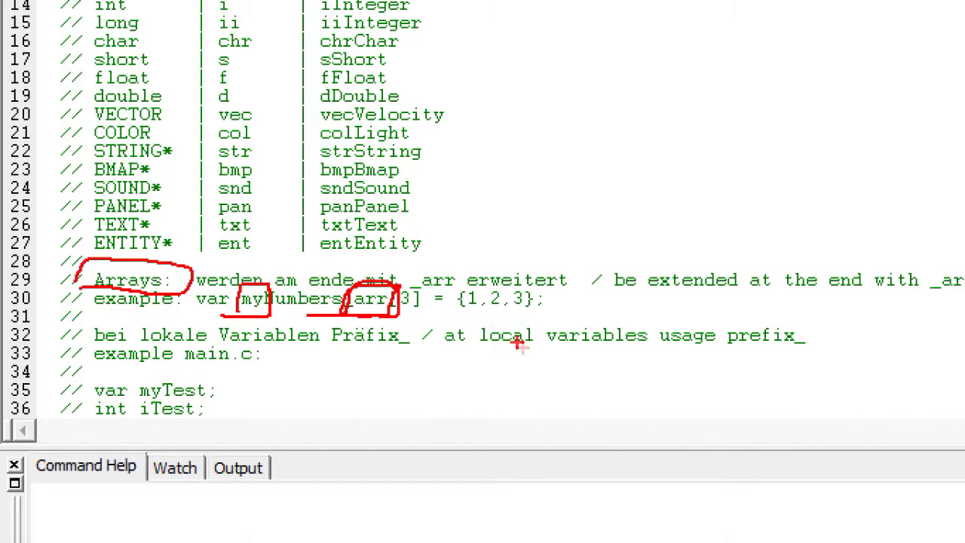
left_click_drag(456, 281, 449, 279)
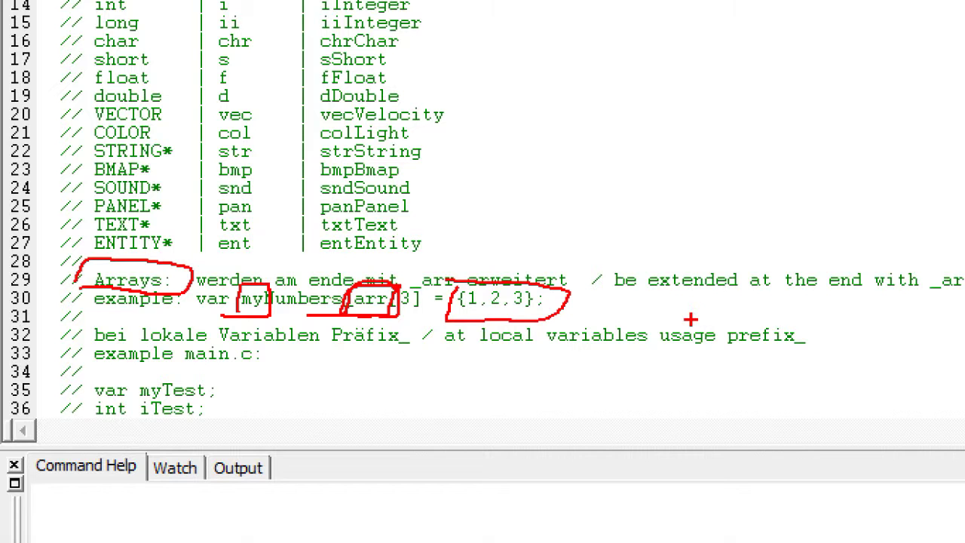
Review the handbook's vec_for_uv page, then switch back to the editor and open main.c.
key("Escape")
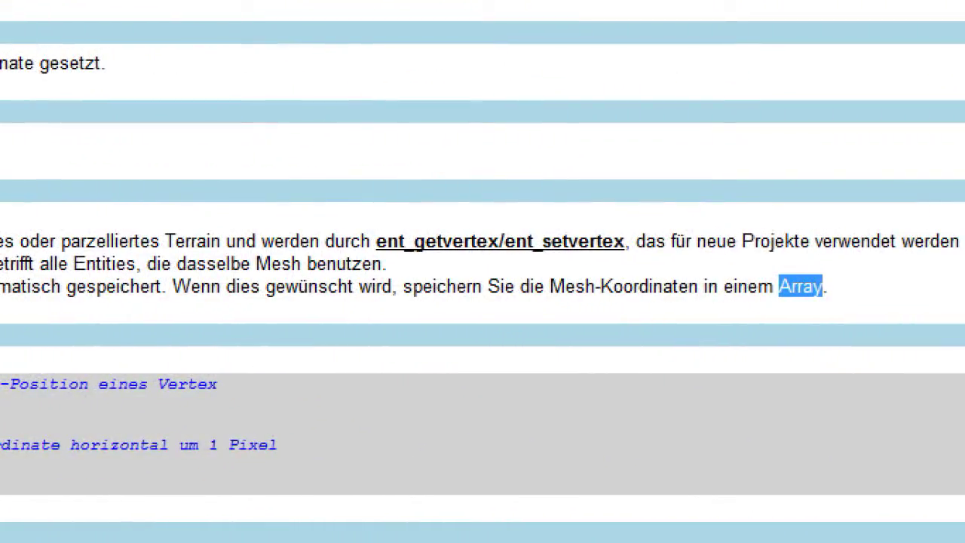
left_click_drag(728, 319, 720, 331)
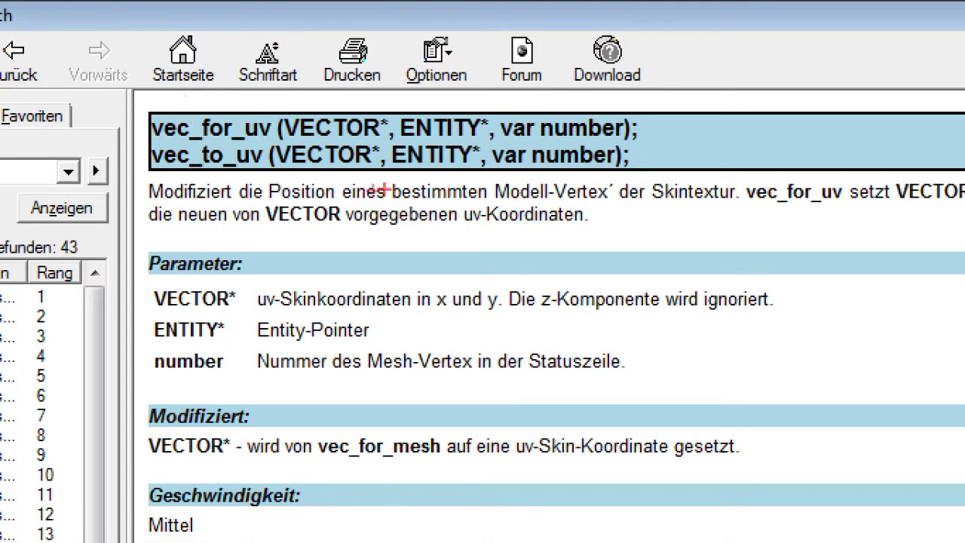
left_click_drag(377, 183, 387, 175)
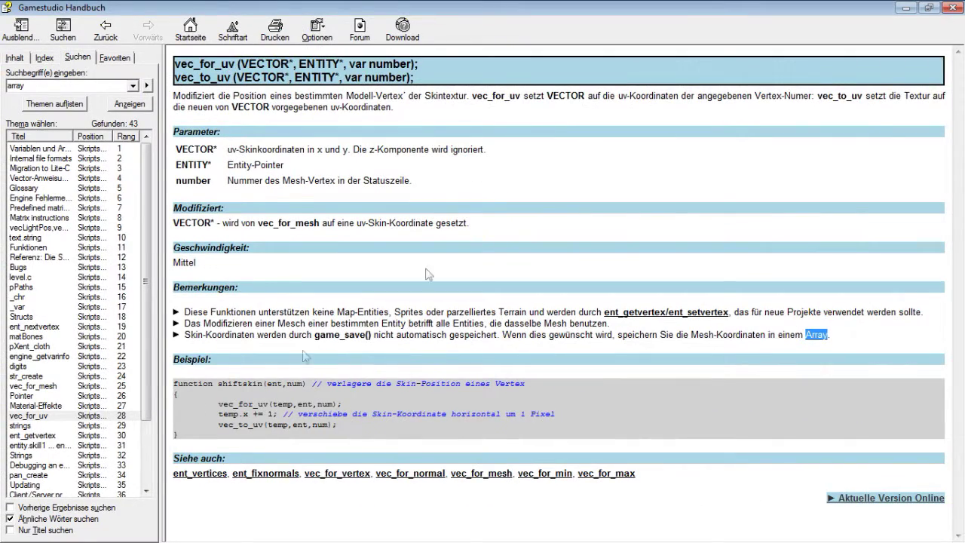
key("alt+Tab")
left_click(344, 192)
scroll(351, 281, "down", 4)
scroll(345, 282, "up", 4)
left_click(33, 59)
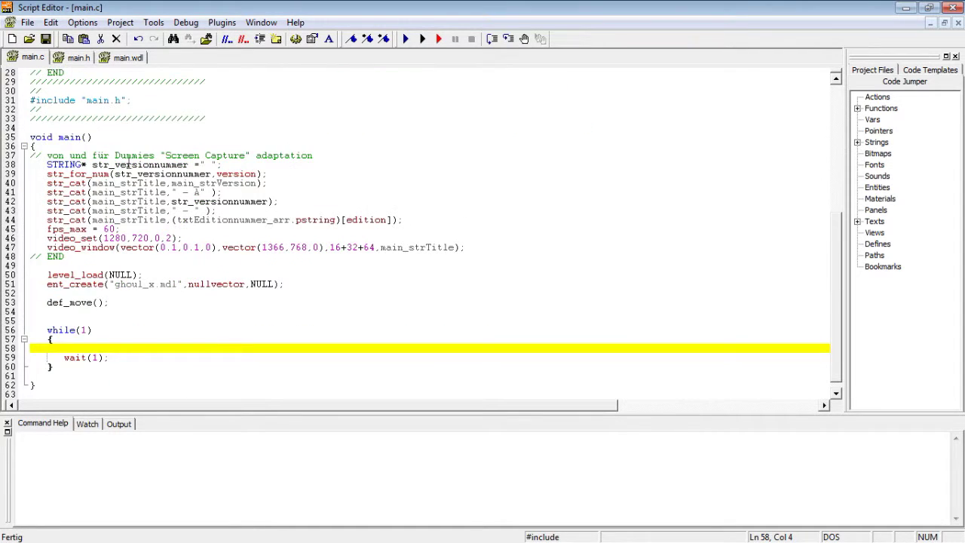
Add a VECTOR test declaration on a new line at the end of main.c.
scroll(113, 155, "down", 6)
scroll(107, 158, "down", 3)
left_click(95, 204)
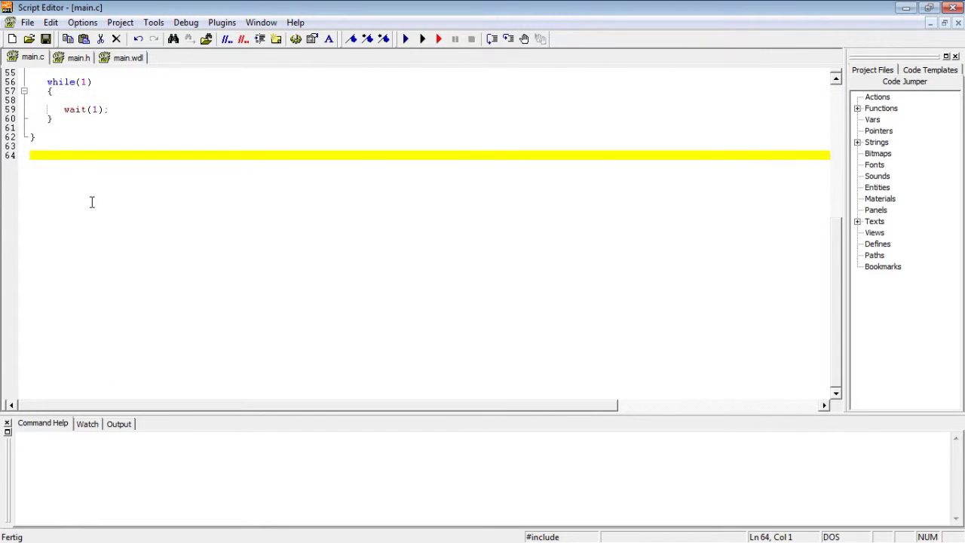
key("Return")
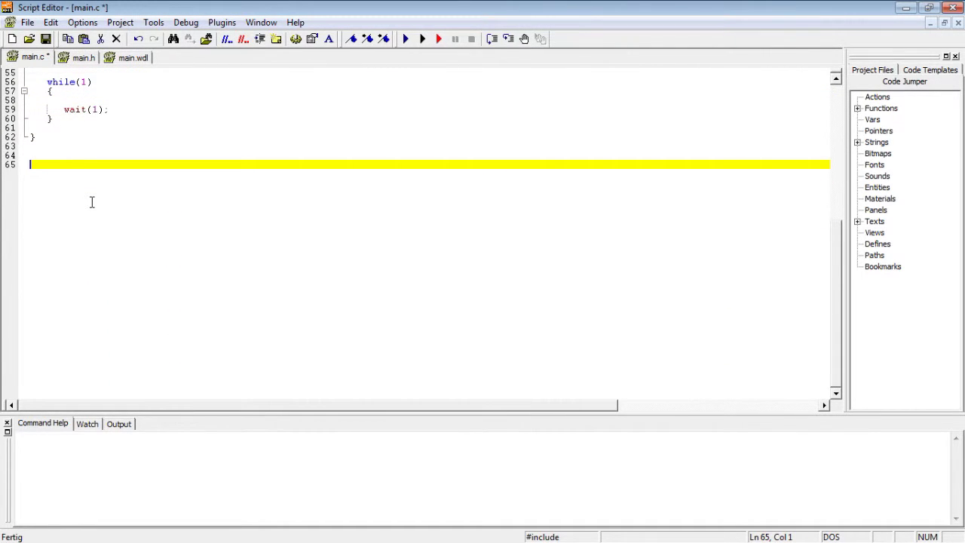
type("VECTO")
type("R test")
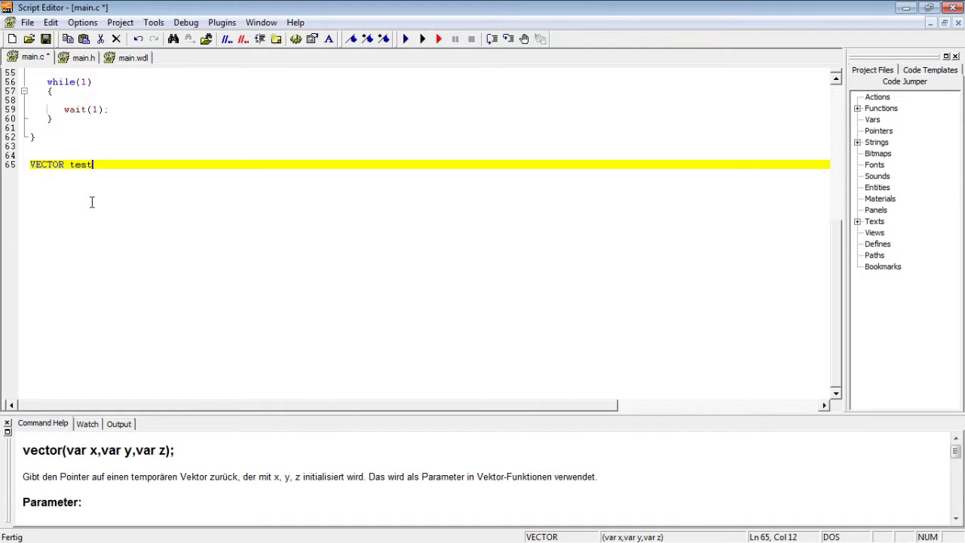
key("Return")
key("Return")
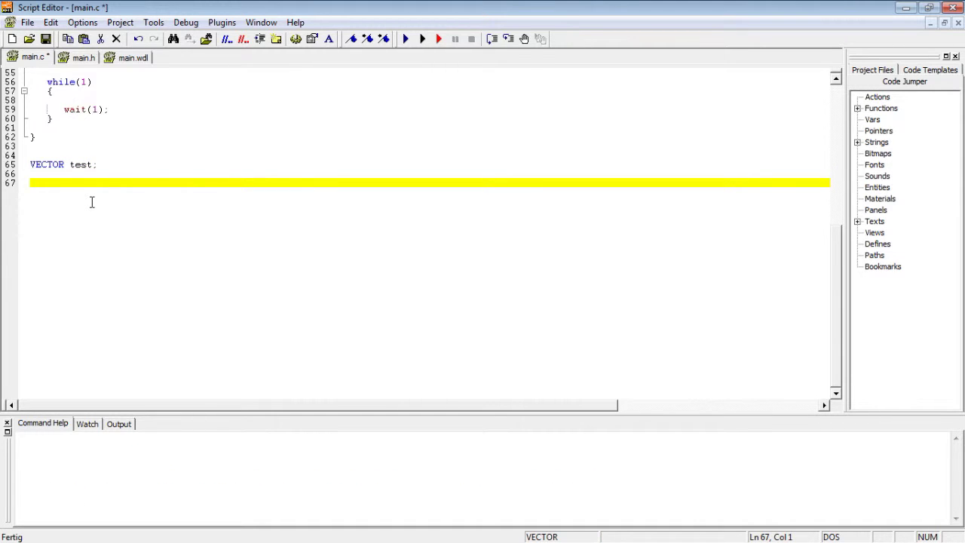
Clear the stray text and write vec_set(vector,vector(1,2,3)) below the declaration.
type("ve")
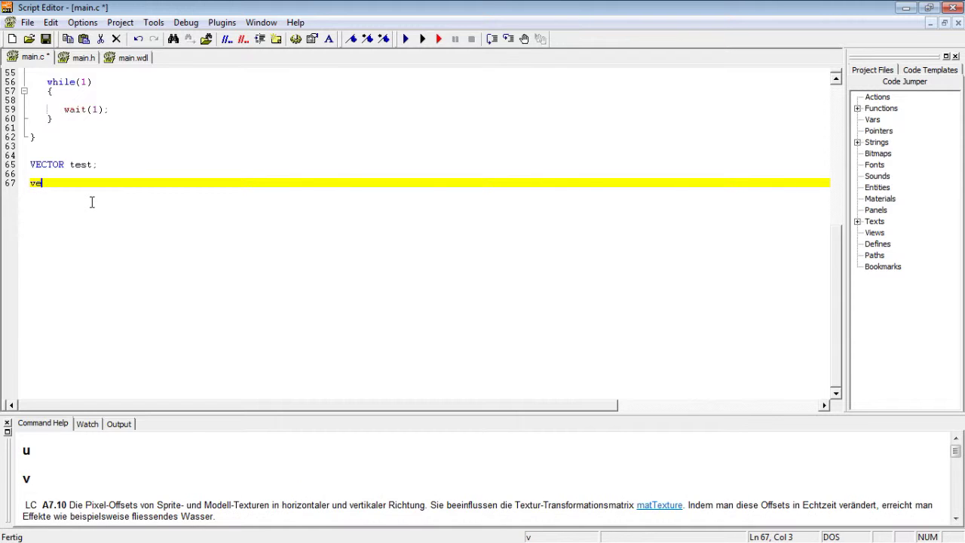
type("cto")
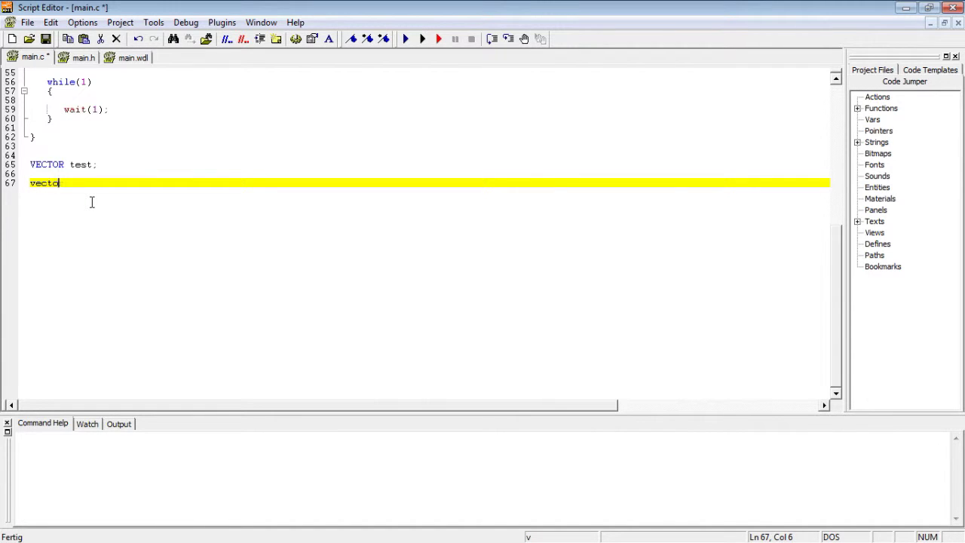
type("r(")
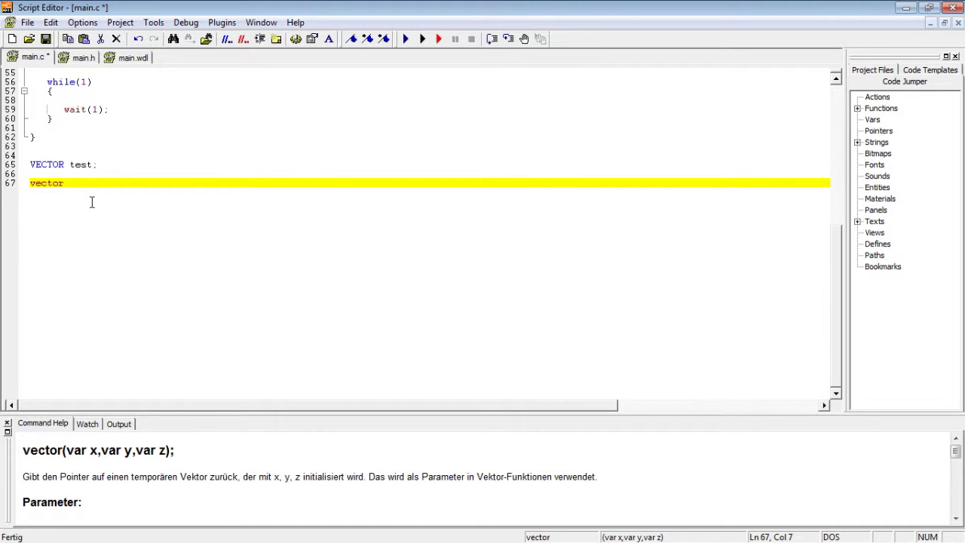
key("Up")
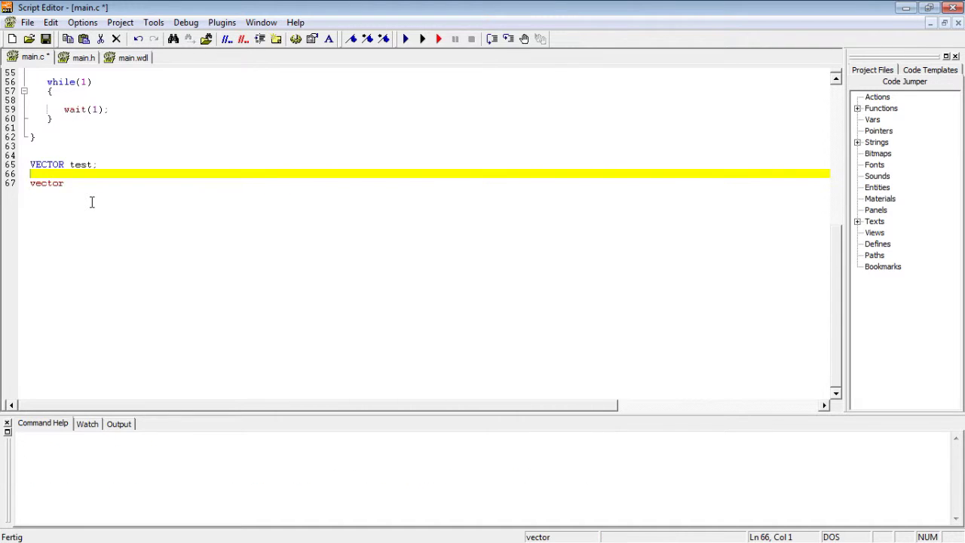
key("Down")
type("test =")
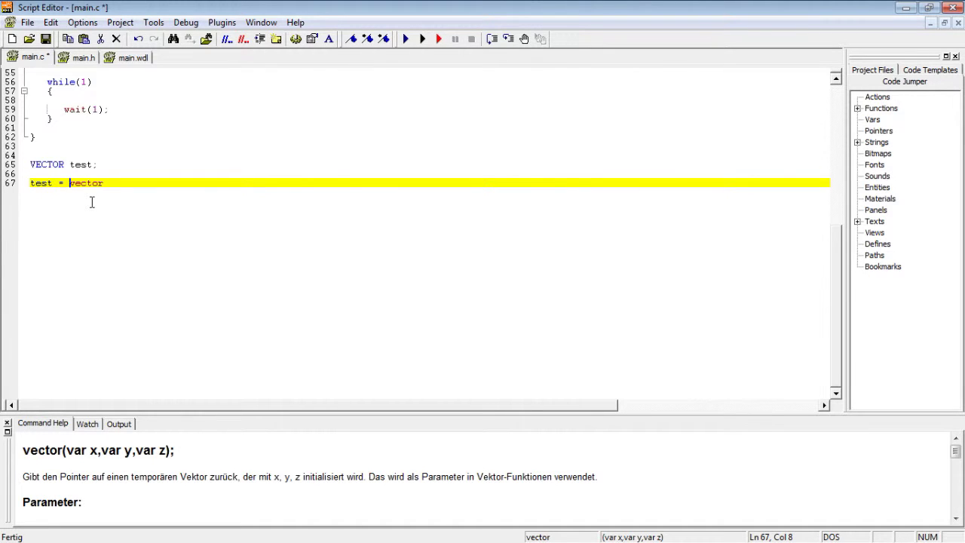
key("shift+Home")
key("shift+Right")
key("shift+Right")
key("shift+Right")
key("shift+Right")
key("Delete")
key("Home")
key("shift+Right")
key("shift+Right")
key("shift+Right")
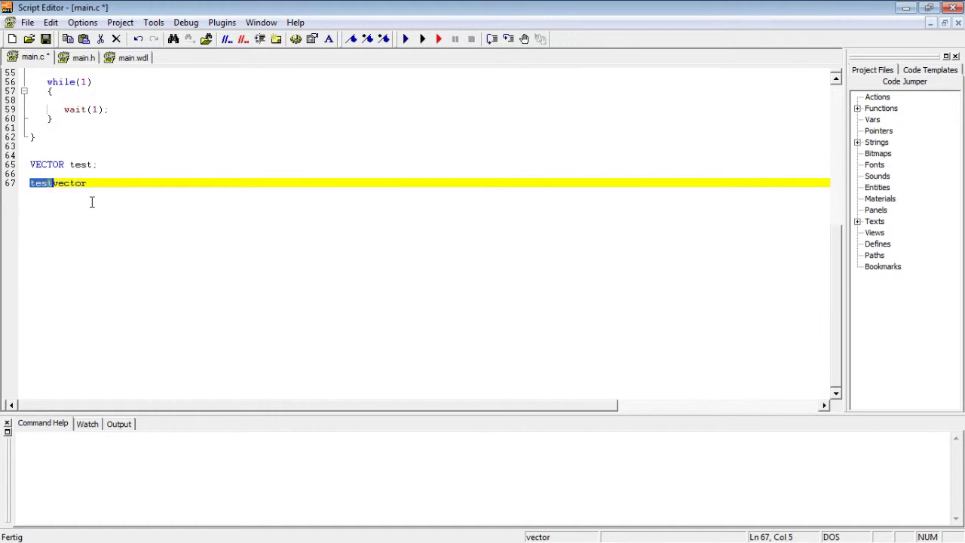
key("Delete")
type("vec_set(")
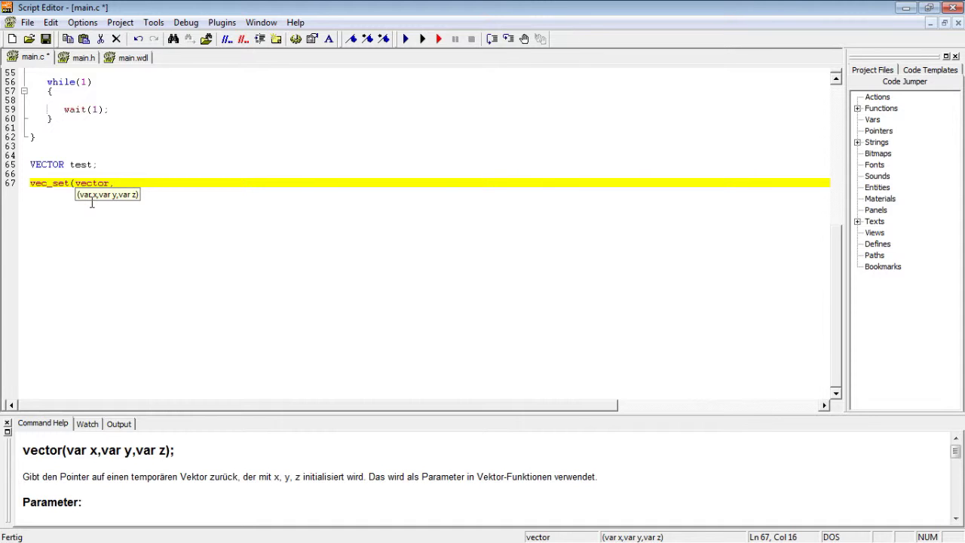
type("vector,vector")
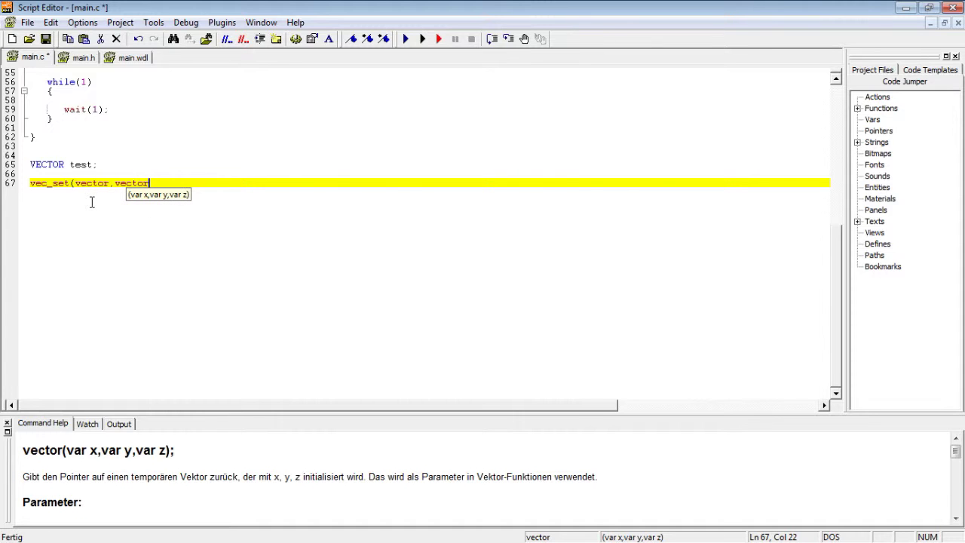
type("(1,2,3")
type("));")
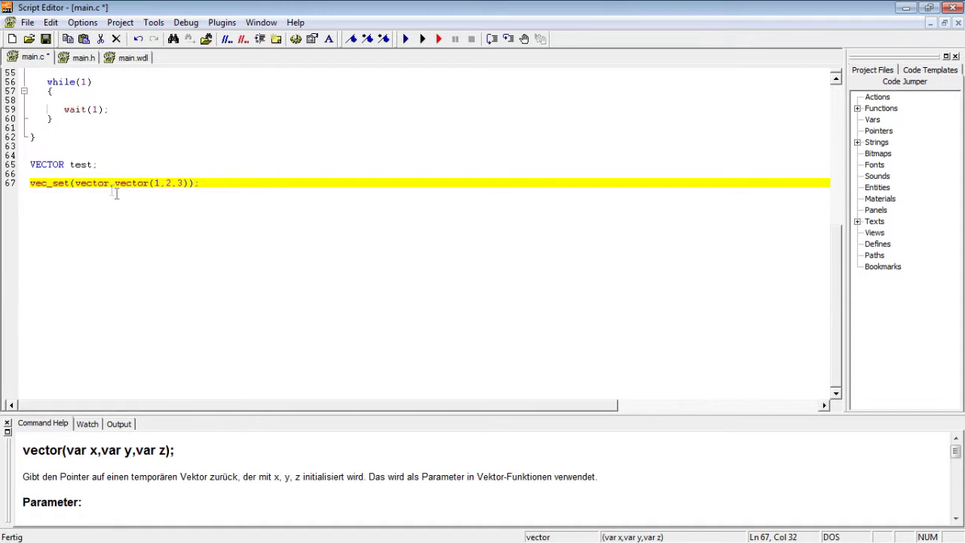
Make the vector test the first argument of the vec_set call.
double_click(83, 164)
key("ctrl+c")
double_click(91, 183)
key("ctrl+v")
left_click(60, 183)
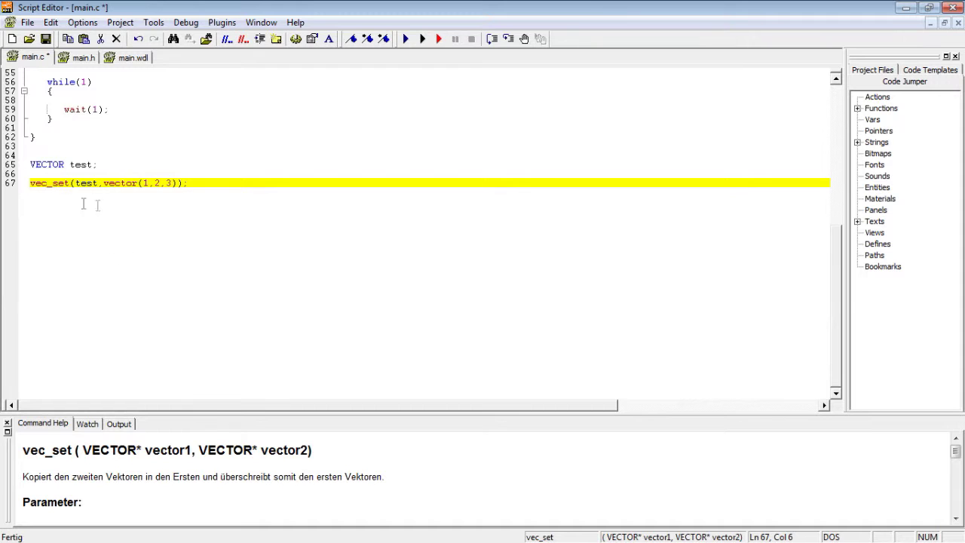
Add a test[1] assignment below vec_set and duplicate it as a test[2] line.
left_click(227, 184)
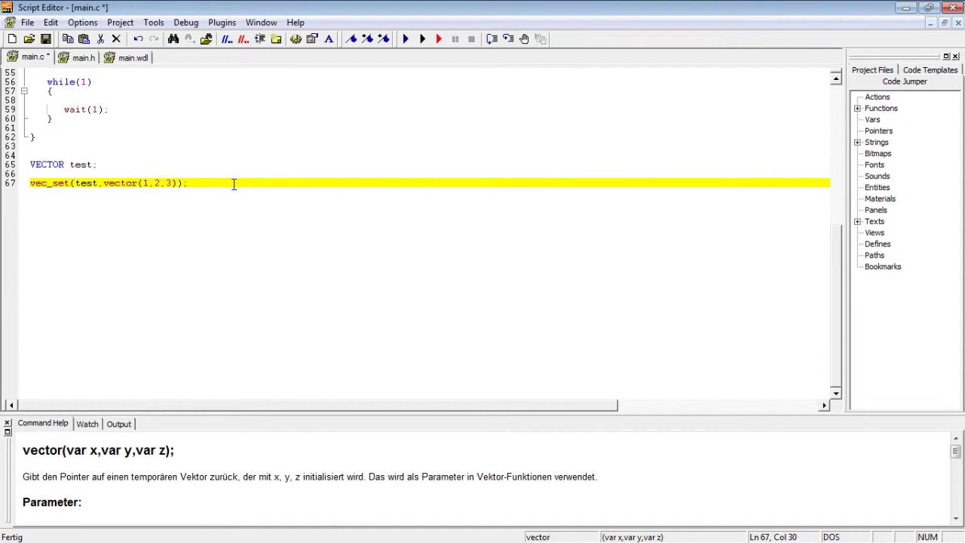
key("Return")
key("Return")
type("test[1] =  1")
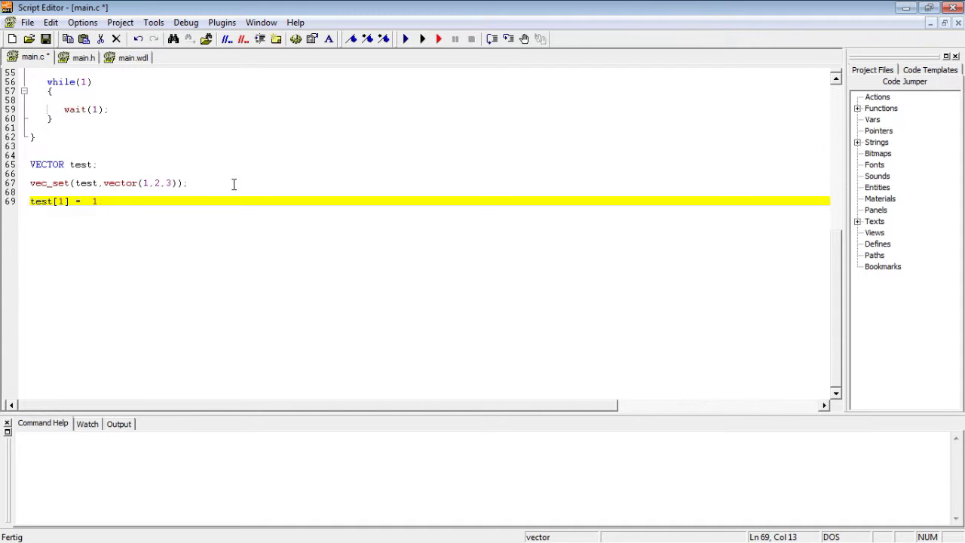
key("shift+Home")
key("ctrl+c")
key("End")
key("Return")
key("ctrl+v")
key("Left")
key("Left")
key("Left")
Set line 70's value to 2 and paste another test assignment copy on line 71.
key("Left")
key("Left")
key("Left")
key("Left")
key("Left")
key("Delete")
type("2")
key("End")
key("Return")
key("Up")
key("Up")
key("End")
key("Down")
key("Left")
key("BackSpace")
type("2")
key("Return")
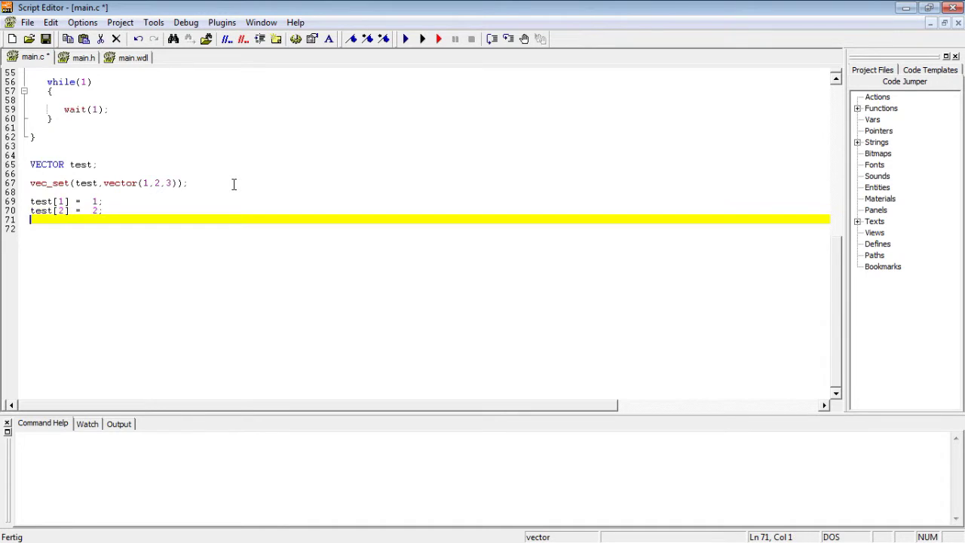
key("ctrl+v")
key("Left")
Change line 71 to assign index 3 the value 4.
key("Left")
key("Left")
key("BackSpace")
type("2")
key("Right")
key("Right")
key("Right")
key("Left")
key("Left")
key("Left")
key("Left")
key("BackSpace")
type("3")
key("Right")
key("Right")
key("Right")
key("Delete")
type("4")
key("Right")
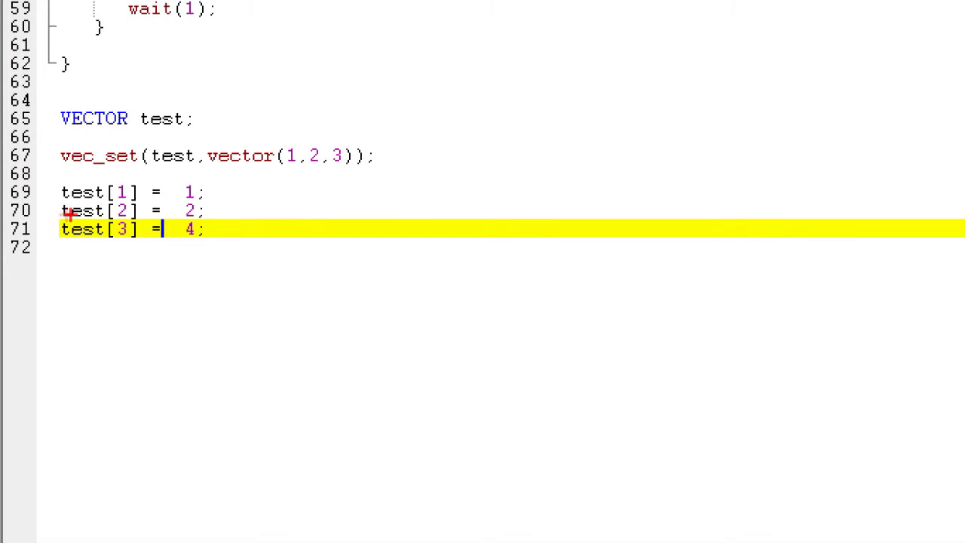
Renumber the three test assignments to indices 0, 1 and 2.
left_click(57, 218)
left_click_drag(59, 223, 69, 248)
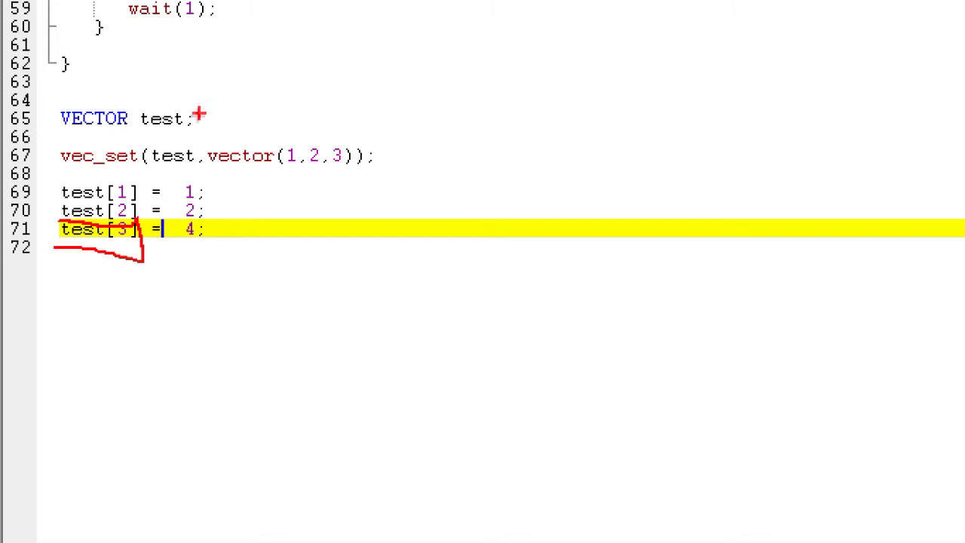
key("Escape")
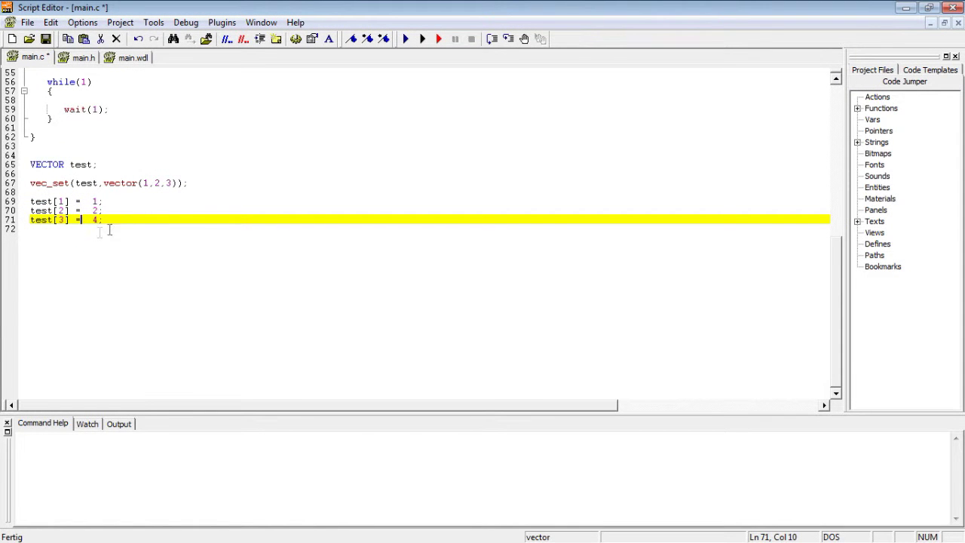
left_click(59, 202)
key("Delete")
type("0")
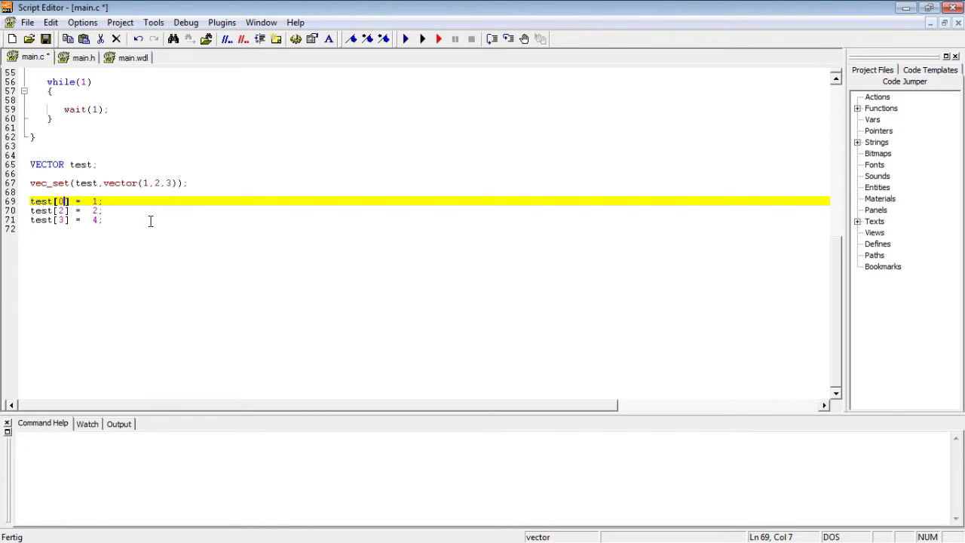
key("Down")
key("BackSpace")
type("1")
key("Down")
key("BackSpace")
type("2")
key("Down")
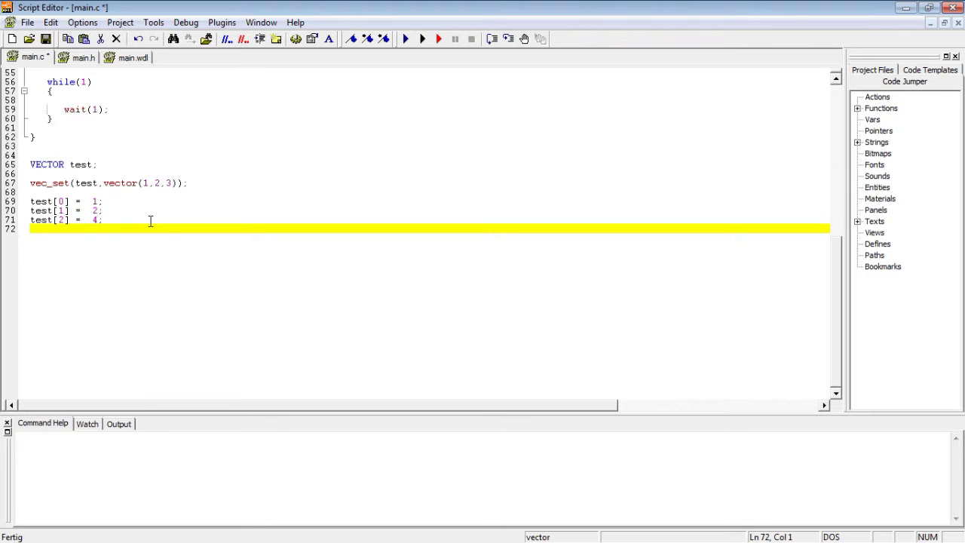
Delete all the vector test lines, save main.c, and go to main.h's naming table.
left_click_drag(150, 221, 25, 166)
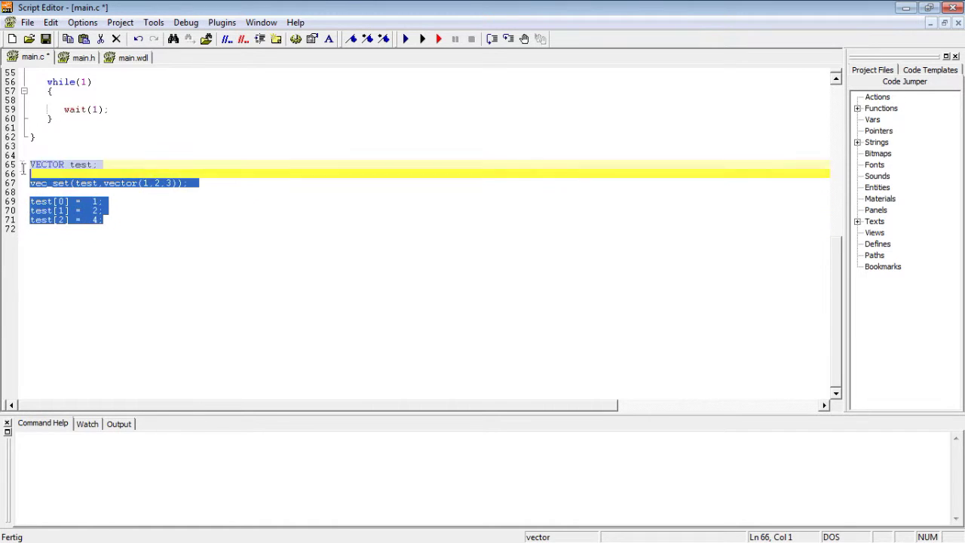
key("Delete")
key("Delete")
key("BackSpace")
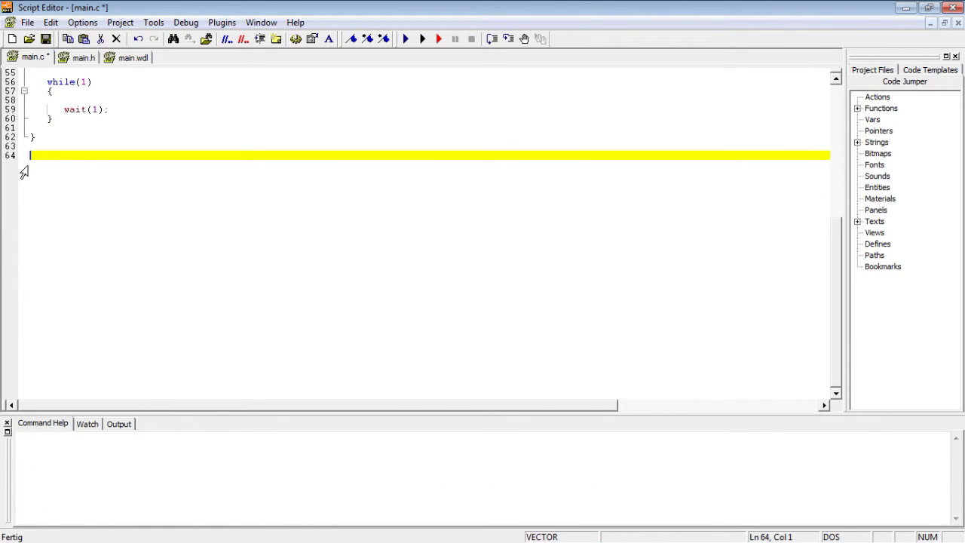
left_click(46, 39)
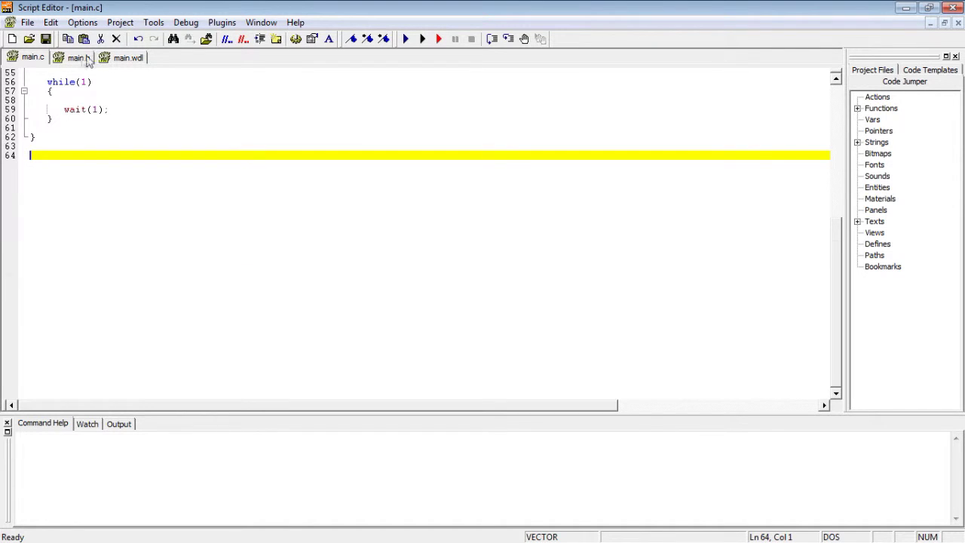
left_click(79, 58)
left_click(226, 300)
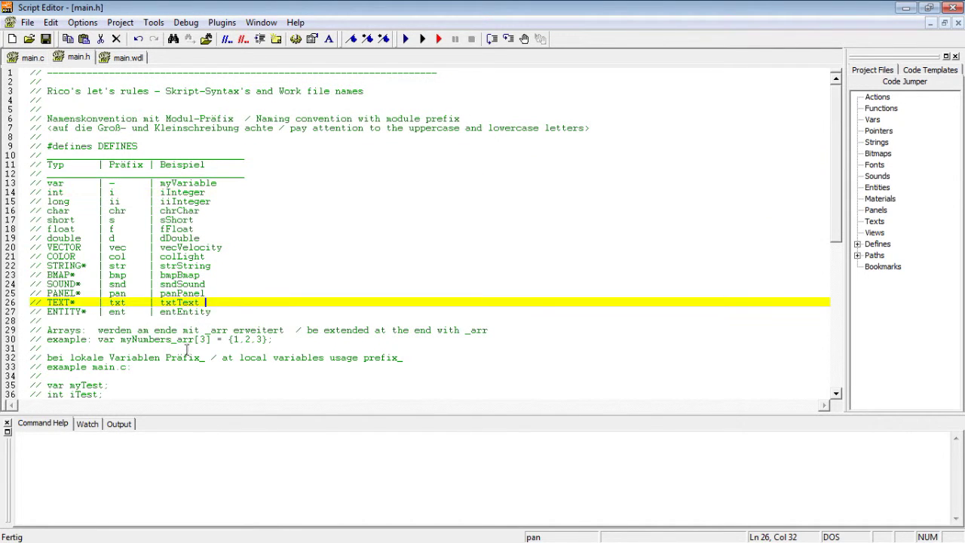
left_click(174, 340)
left_click_drag(173, 340, 212, 340)
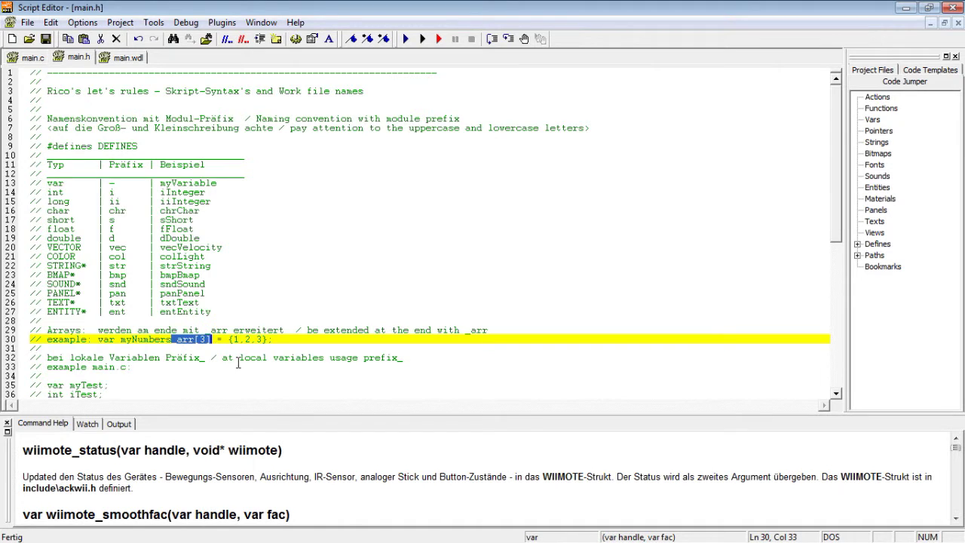
left_click(279, 377)
scroll(279, 379, "down", 1)
scroll(279, 378, "down", 1)
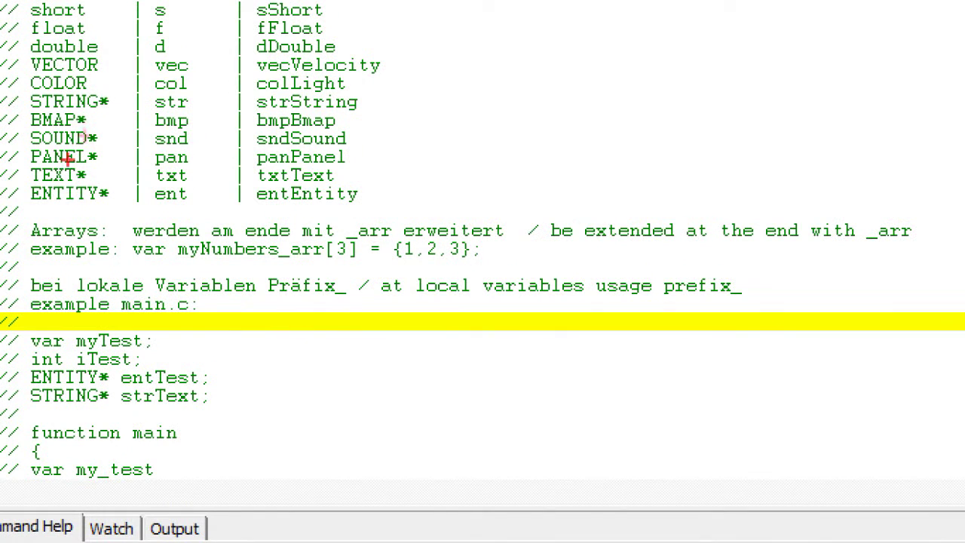
left_click_drag(128, 70, 134, 74)
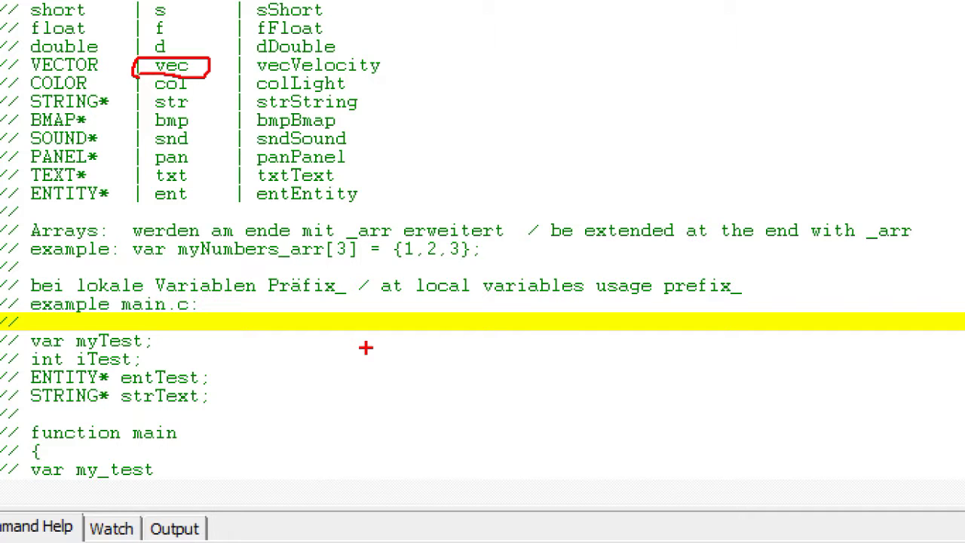
left_click_drag(271, 258, 348, 269)
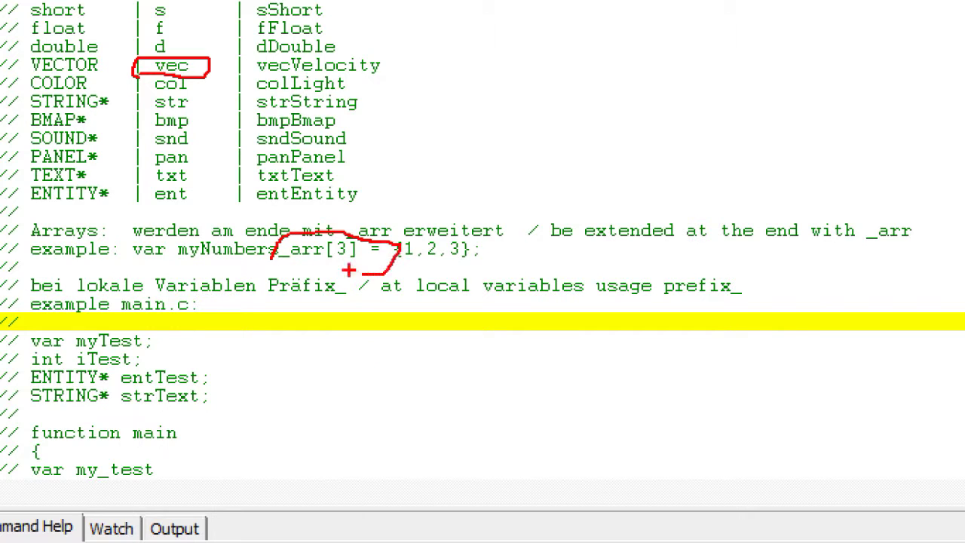
key("Escape")
scroll(168, 334, "down", 1)
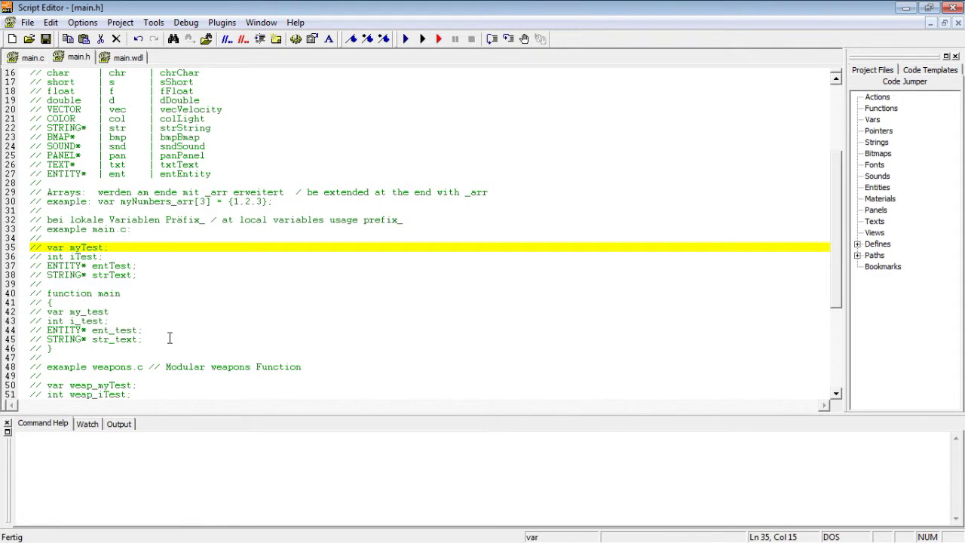
scroll(169, 338, "down", 1)
scroll(169, 338, "down", 1)
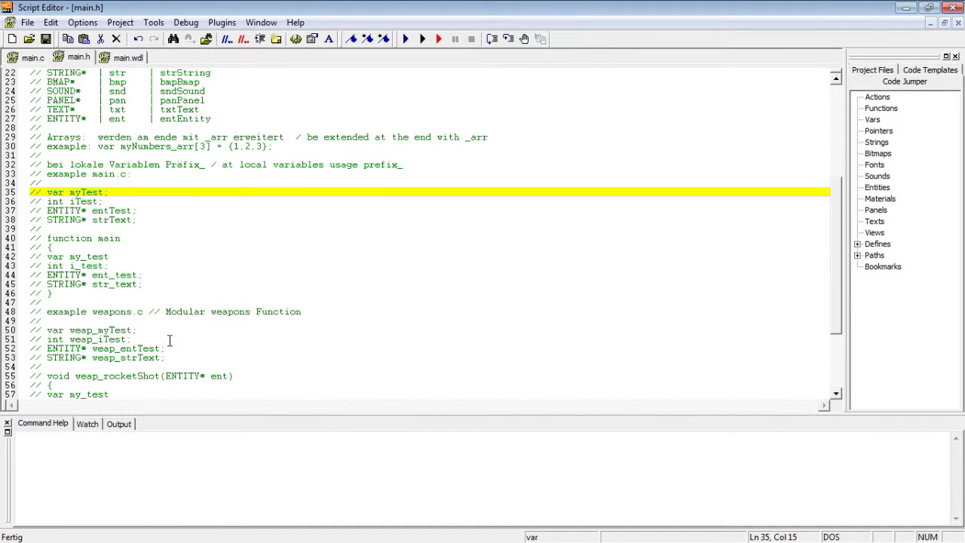
scroll(167, 283, "up", 1)
left_click(157, 283)
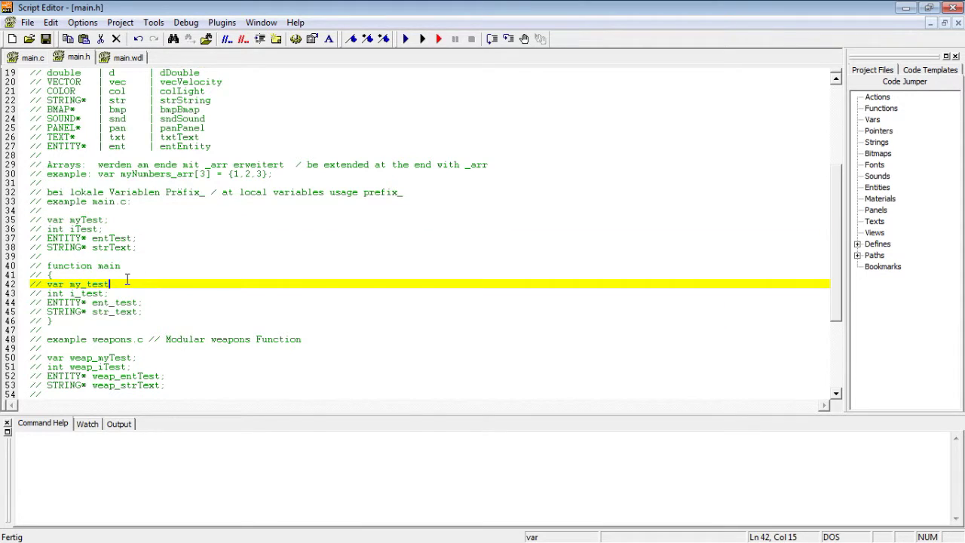
left_click(100, 257)
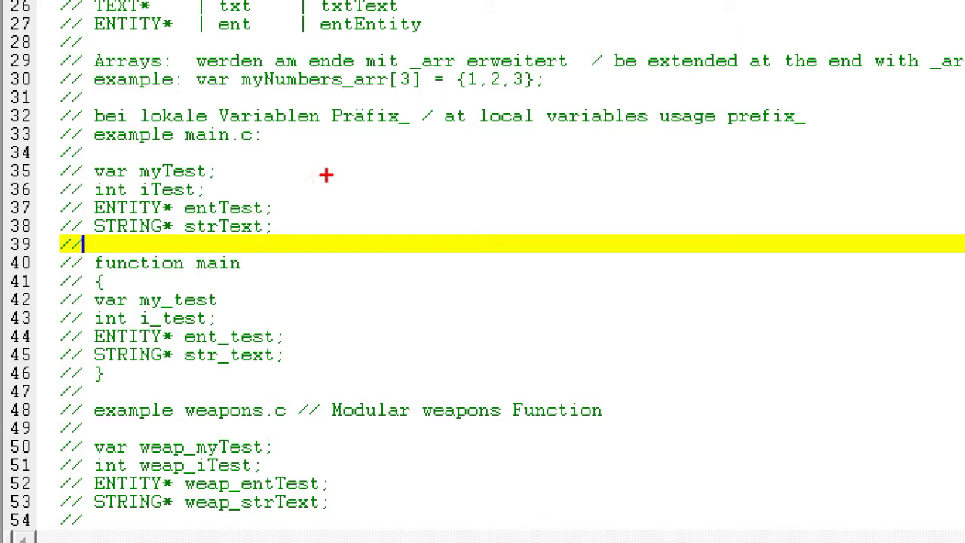
left_click_drag(327, 97, 345, 156)
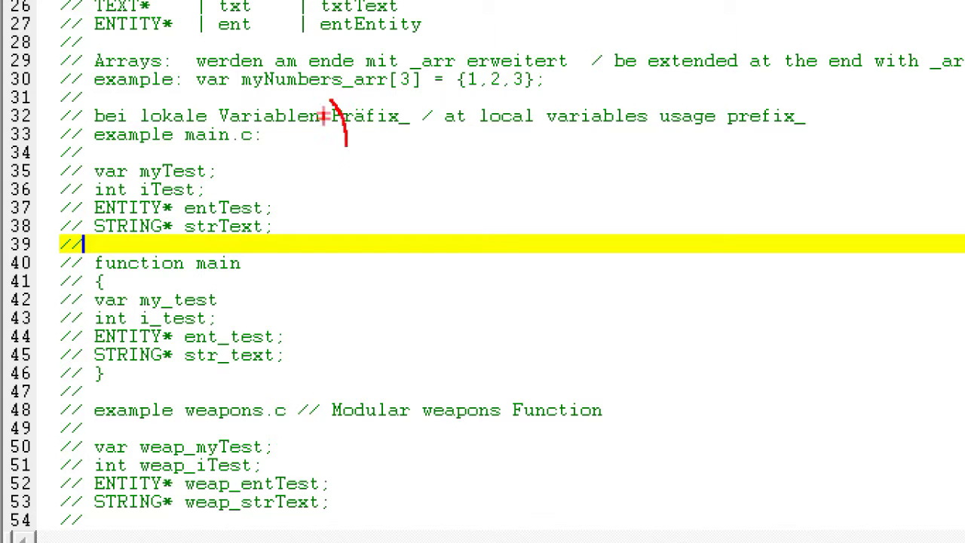
mouse_move(319, 112)
left_mouse_down()
mouse_move(390, 151)
mouse_move(311, 109)
left_mouse_up()
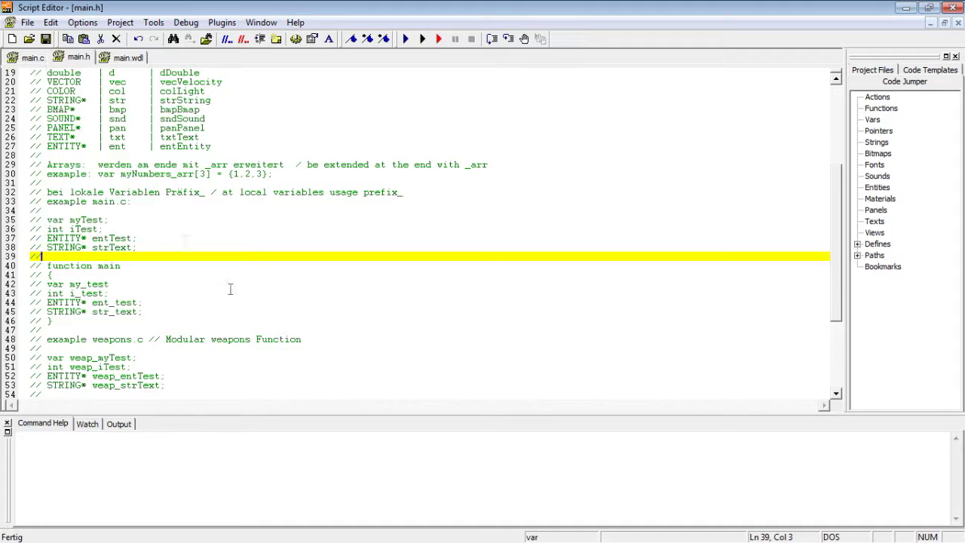
scroll(218, 270, "up", 6)
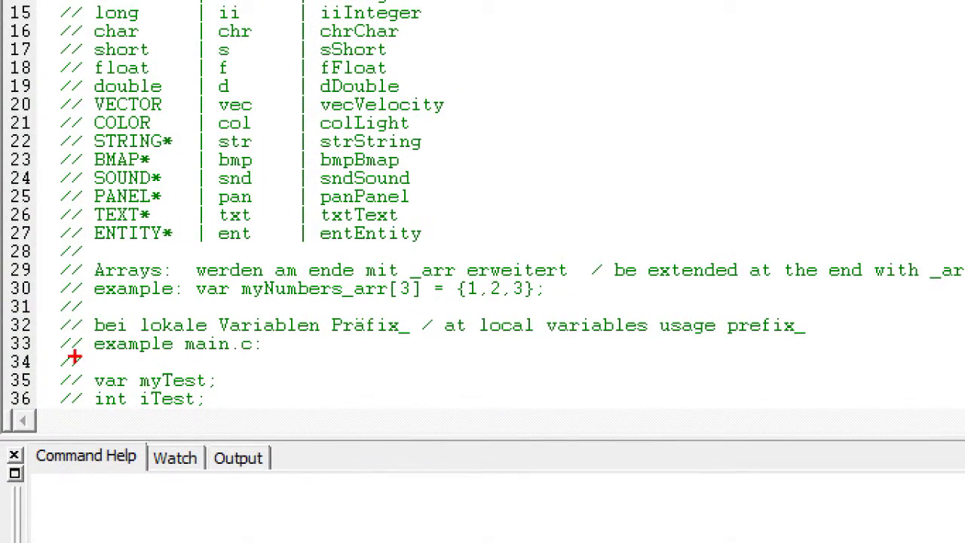
left_click_drag(61, 309, 870, 296)
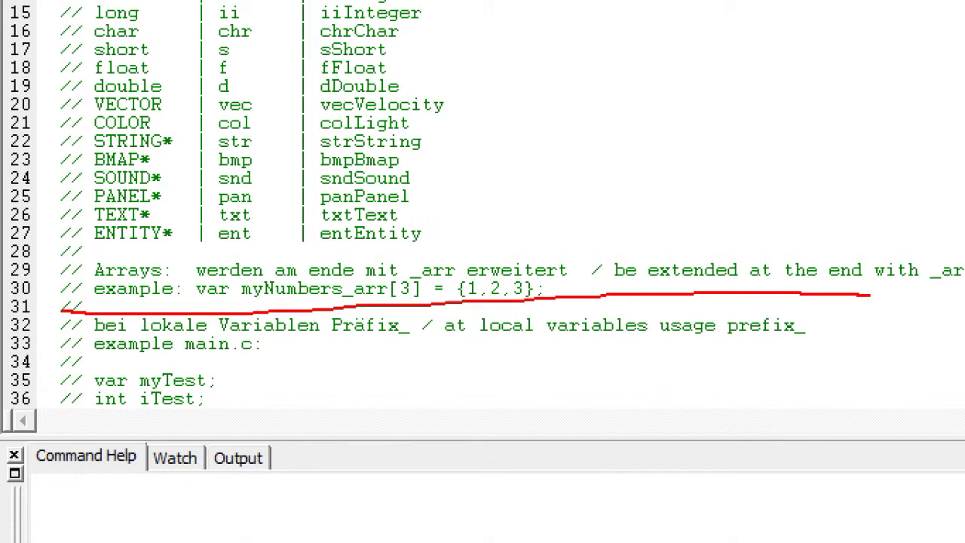
left_click_drag(457, 240, 446, 3)
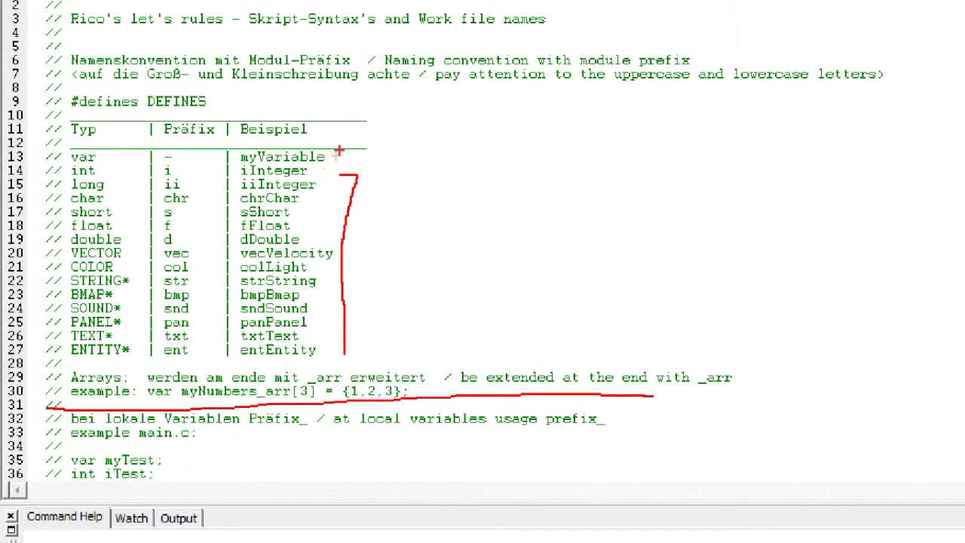
left_click_drag(354, 134, 319, 359)
key("Escape")
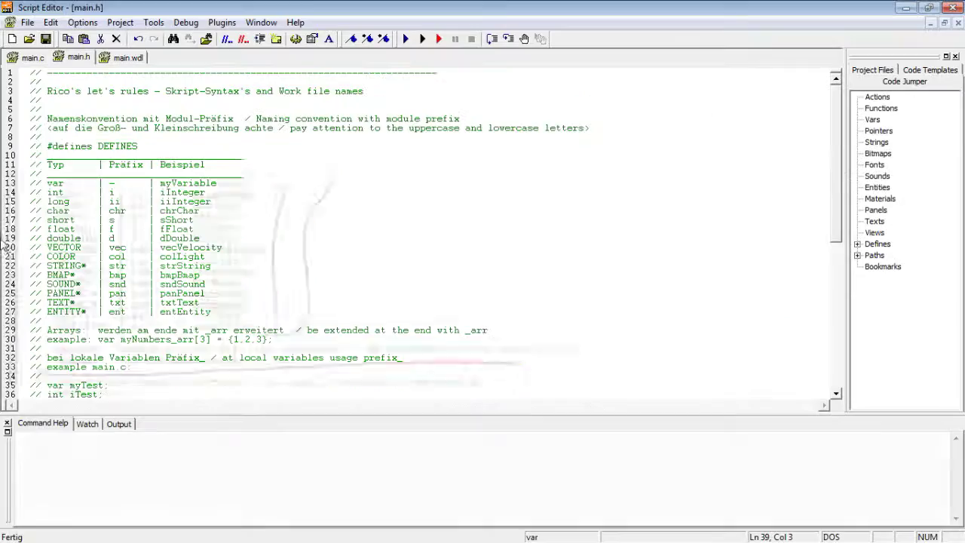